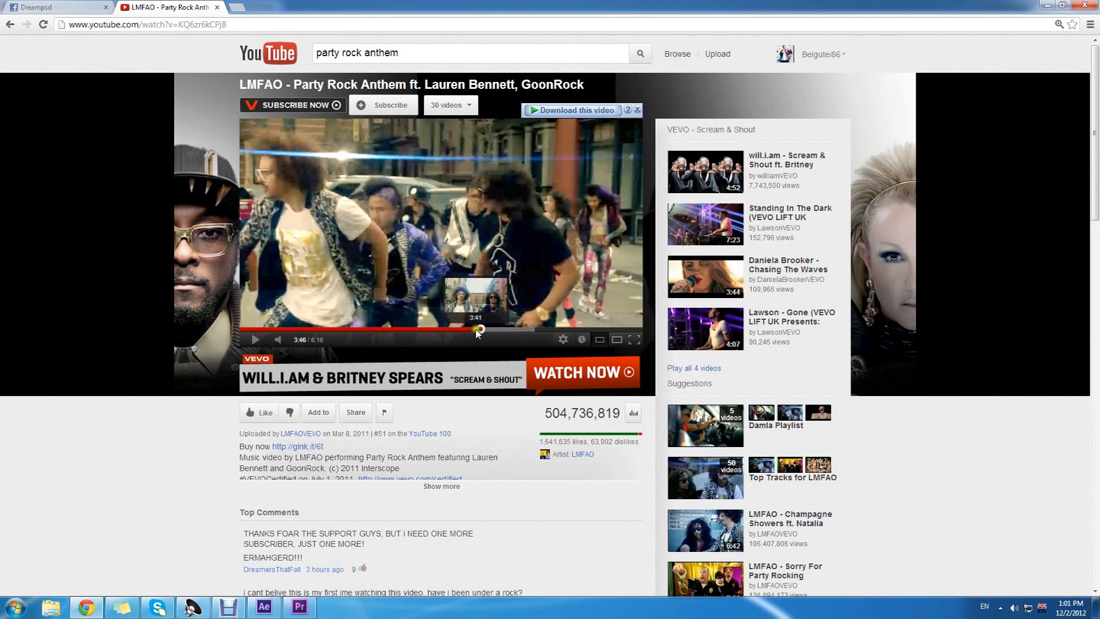
Play a few seconds of the Party Rock Anthem video to examine its lens flare, and switch to After Effects
left_click(255, 340)
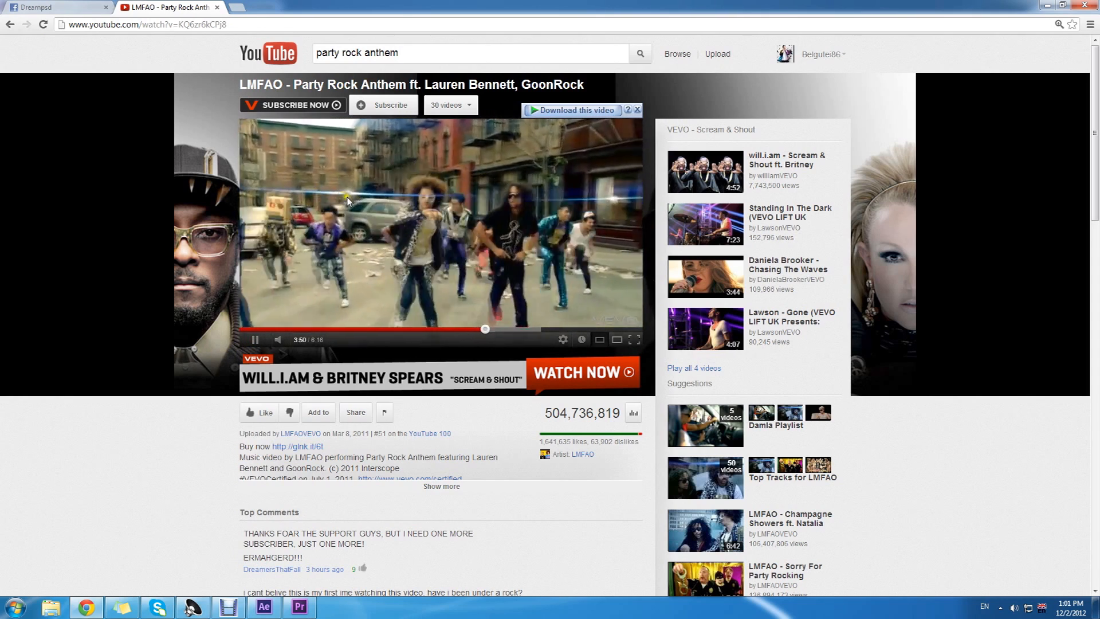
left_click(256, 340)
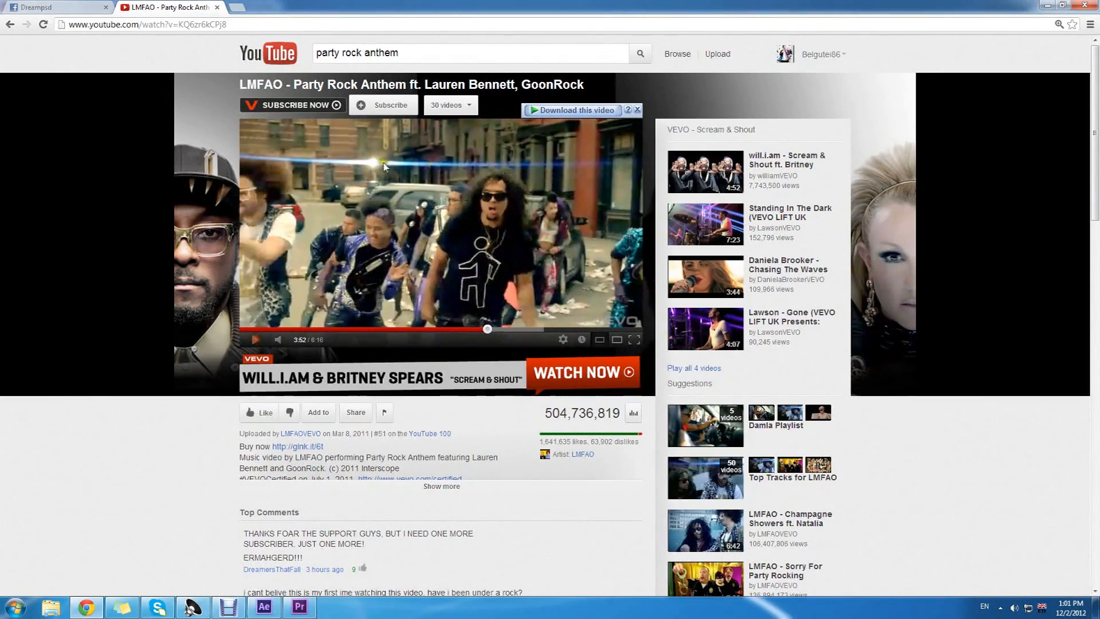
left_click(1047, 5)
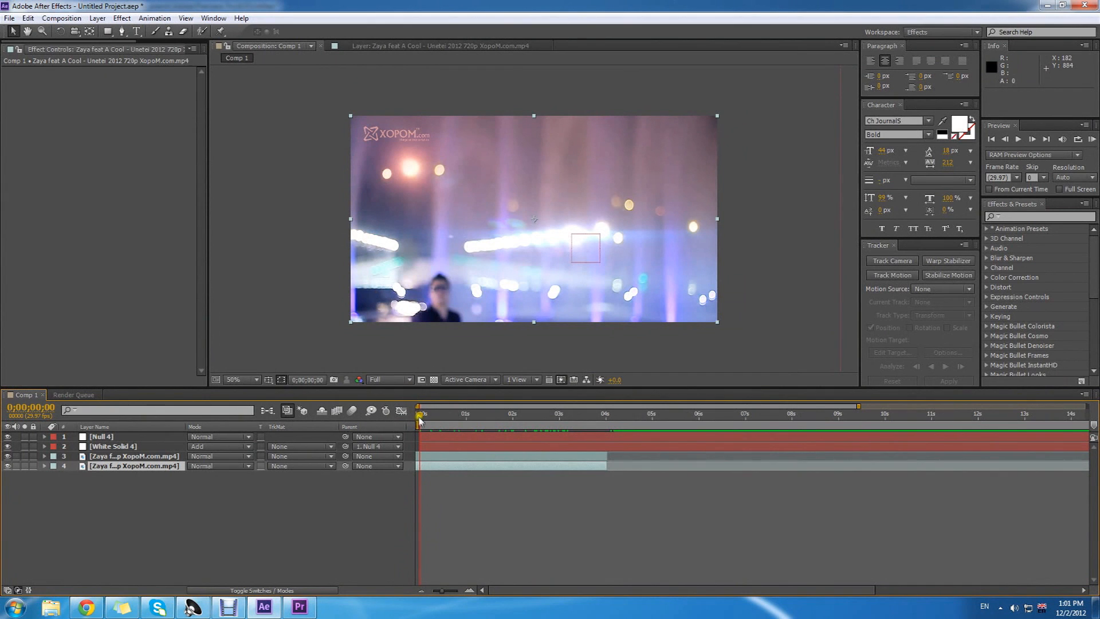
Scrub to about three seconds and temporarily hide the three upper layers to compare the flare composite with the original footage
left_click_drag(422, 418, 578, 416)
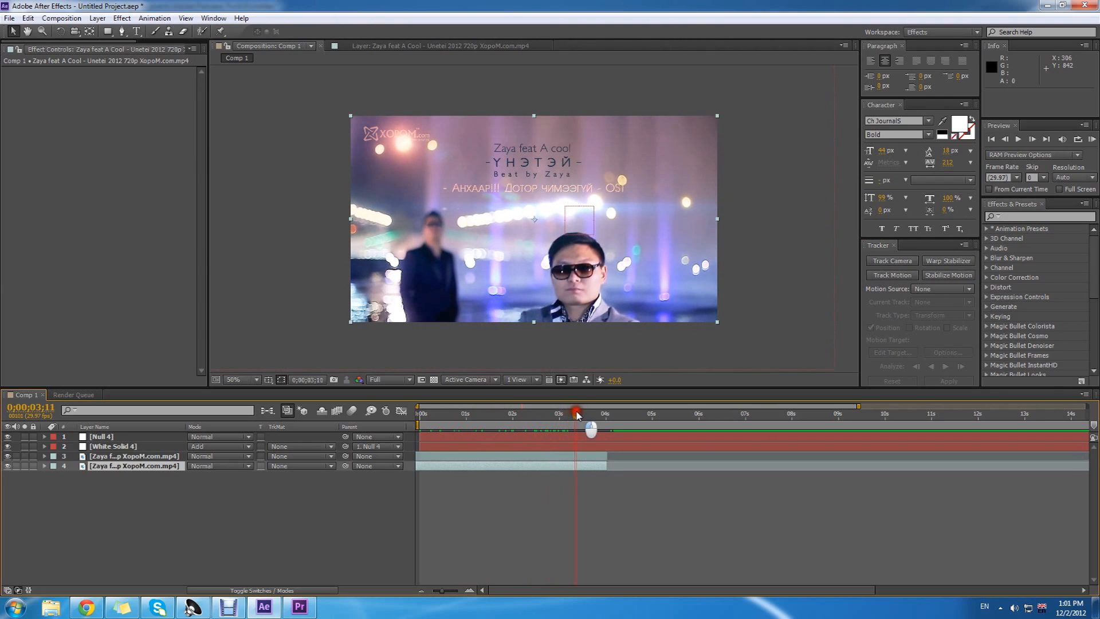
left_click_drag(19, 439, 18, 458)
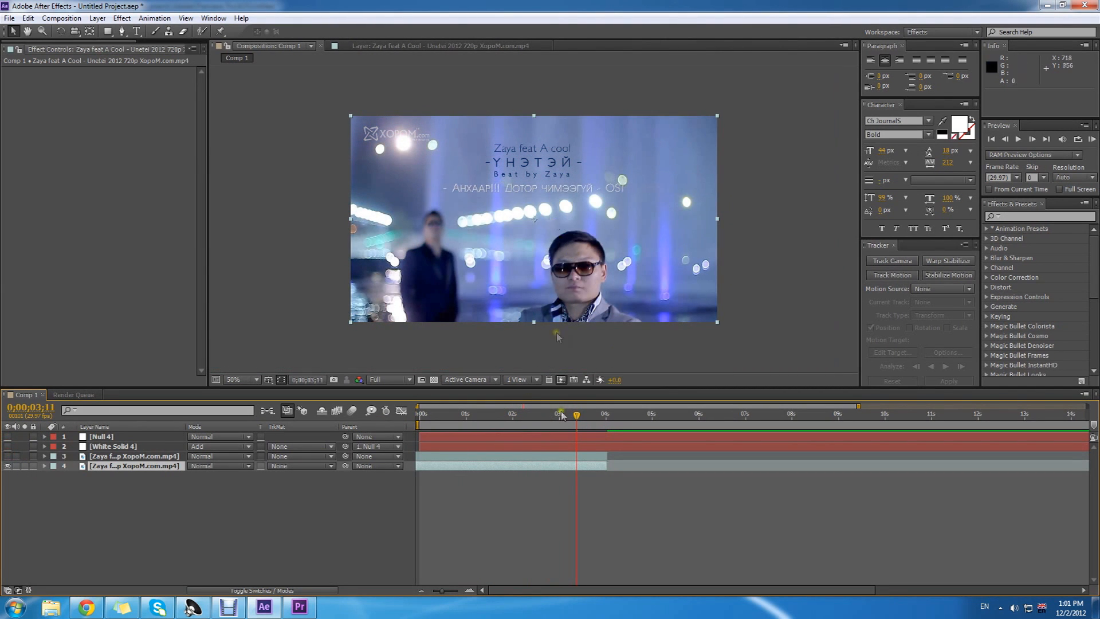
mouse_move(574, 415)
left_mouse_down()
mouse_move(421, 416)
mouse_move(587, 416)
mouse_move(420, 415)
mouse_move(560, 416)
left_mouse_up()
left_click_drag(8, 436, 8, 457)
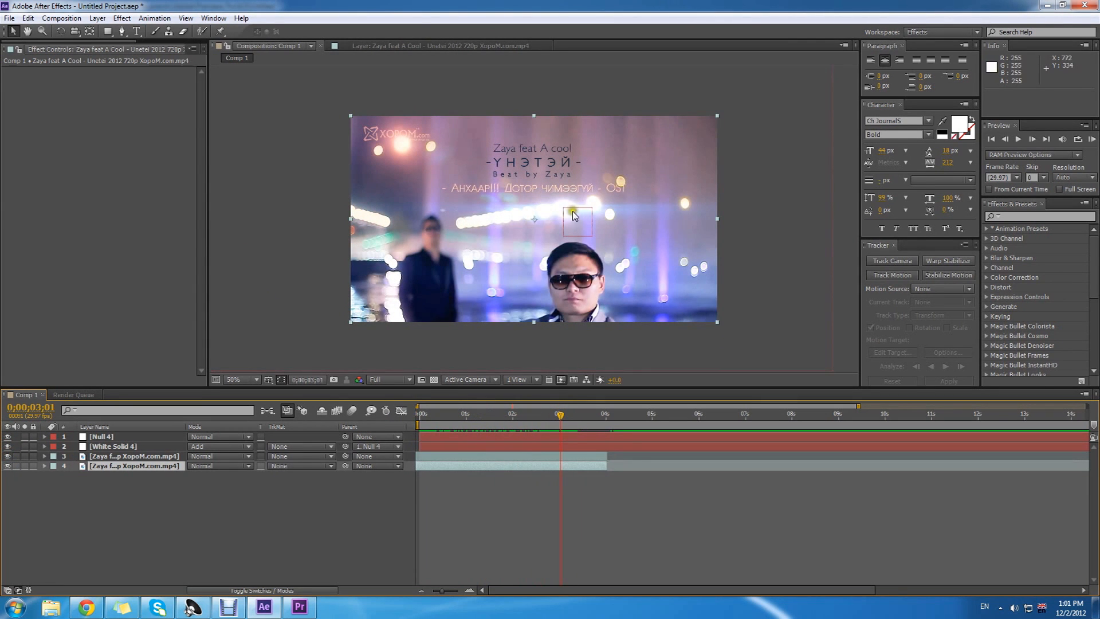
Compare the shot with and without the upper footage copy and the White Solid 4 flare, restoring visibility at the first frame
left_click(8, 457)
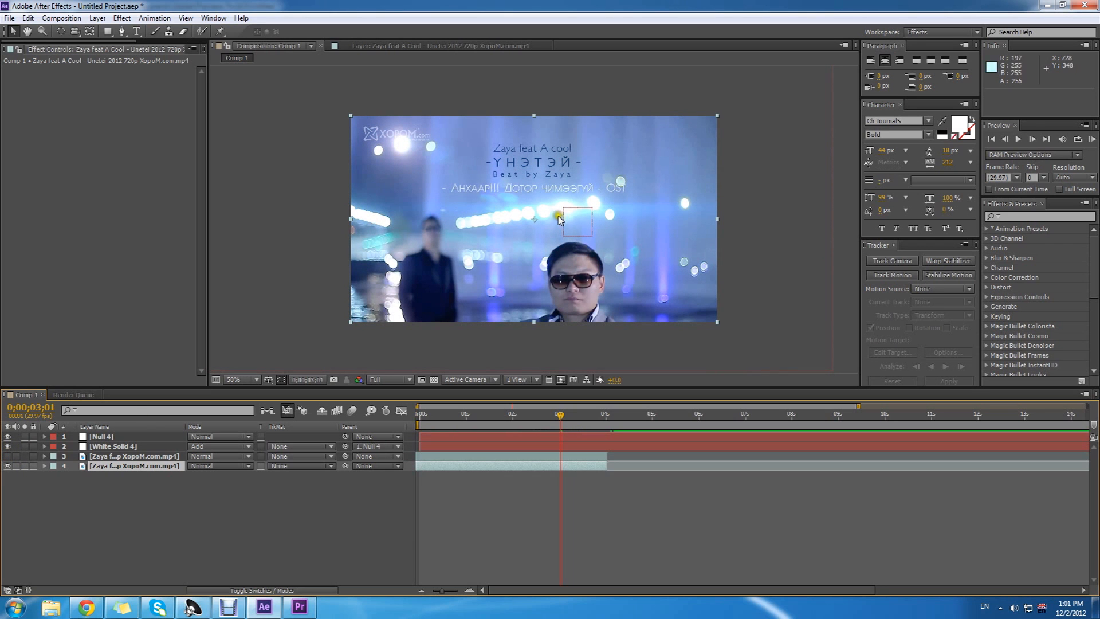
left_click(7, 447)
left_click(7, 447)
left_click(6, 447)
left_click(7, 447)
left_click(7, 447)
left_click(7, 447)
left_click_drag(561, 416, 163, 409)
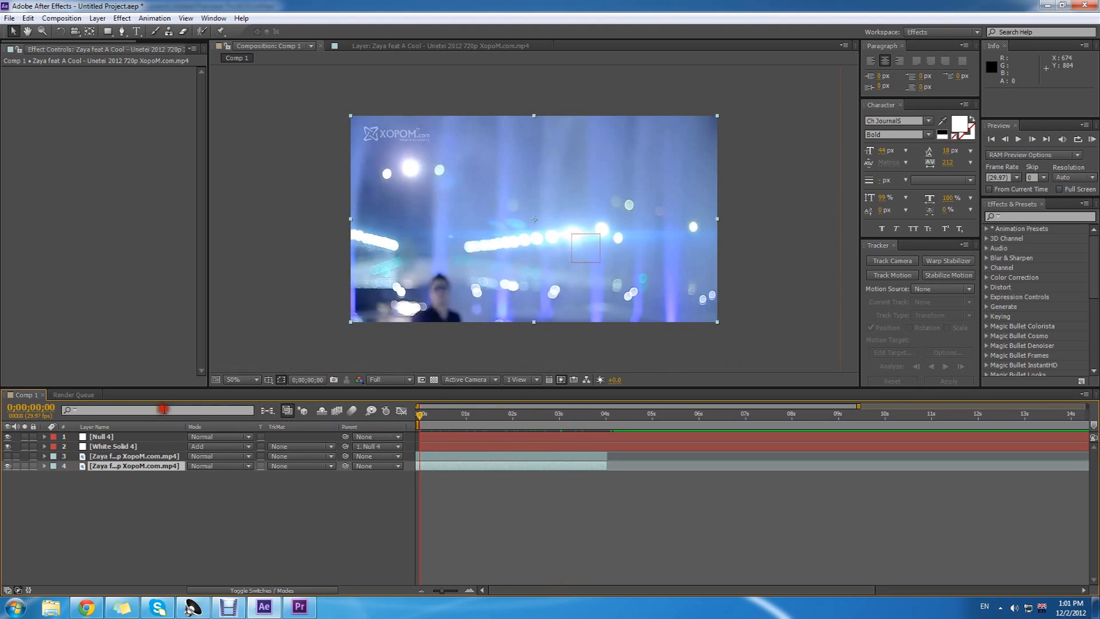
left_click(7, 456)
Delete the Null 4, White Solid 4 and upper footage copy layers, keeping one video layer with the playhead at the start
left_click(109, 437)
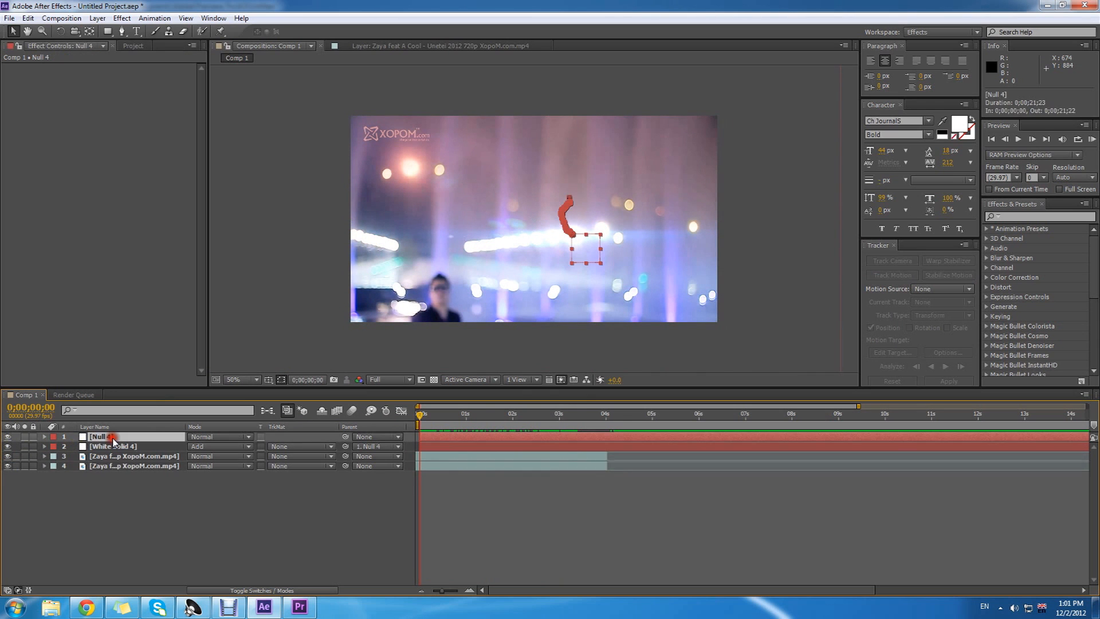
key("Delete")
left_click(111, 436)
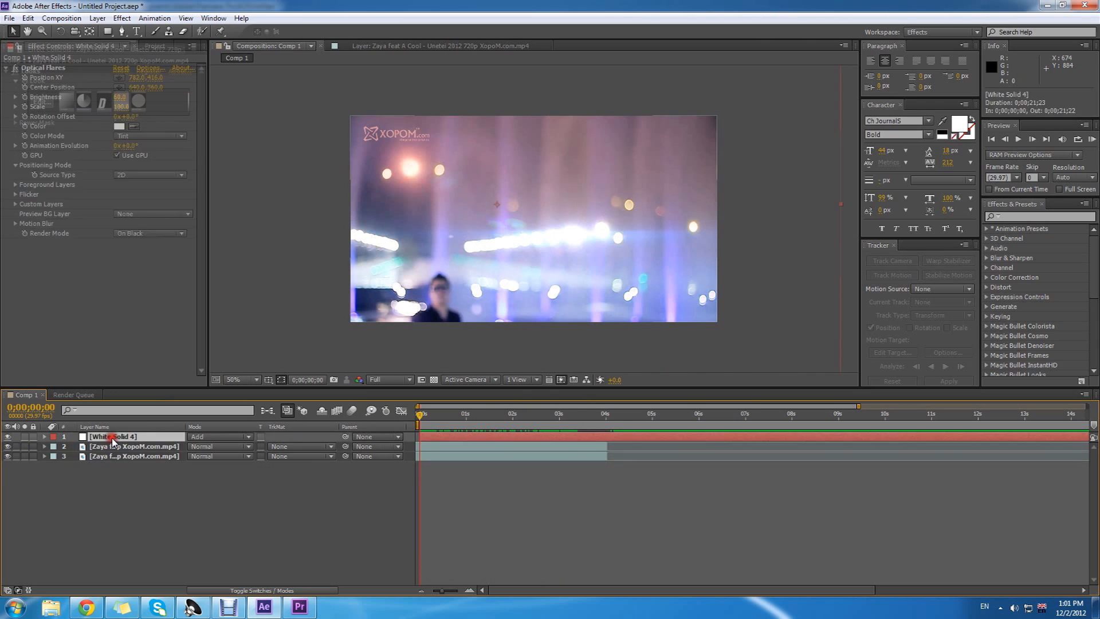
key("Delete")
left_click(112, 437)
key("Delete")
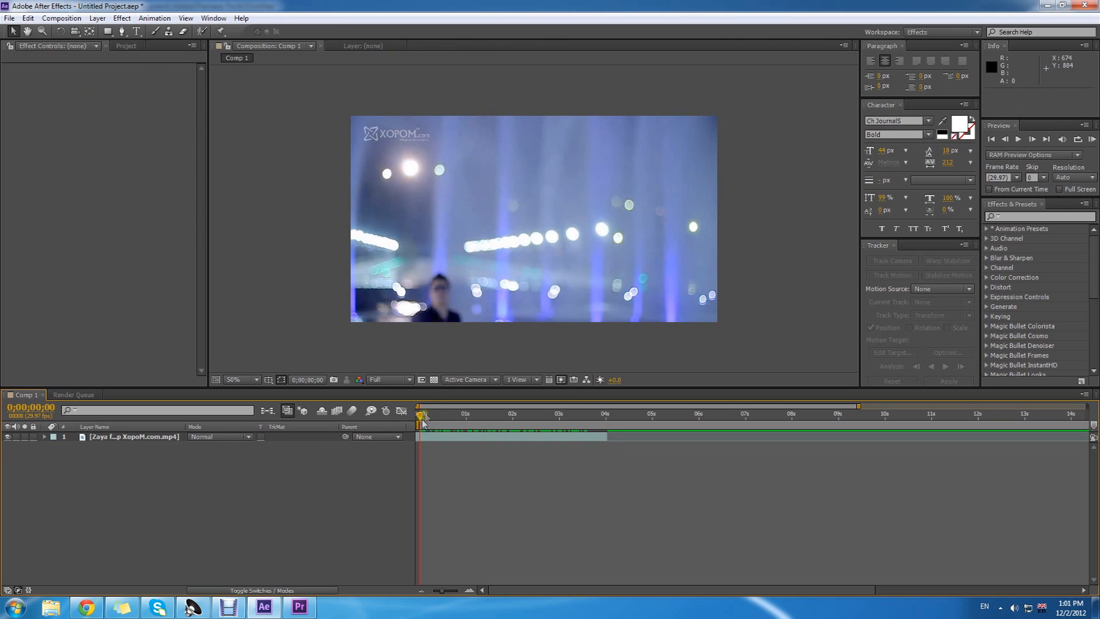
mouse_move(422, 413)
left_mouse_down()
mouse_move(597, 414)
mouse_move(405, 420)
left_mouse_up()
left_click(10, 19)
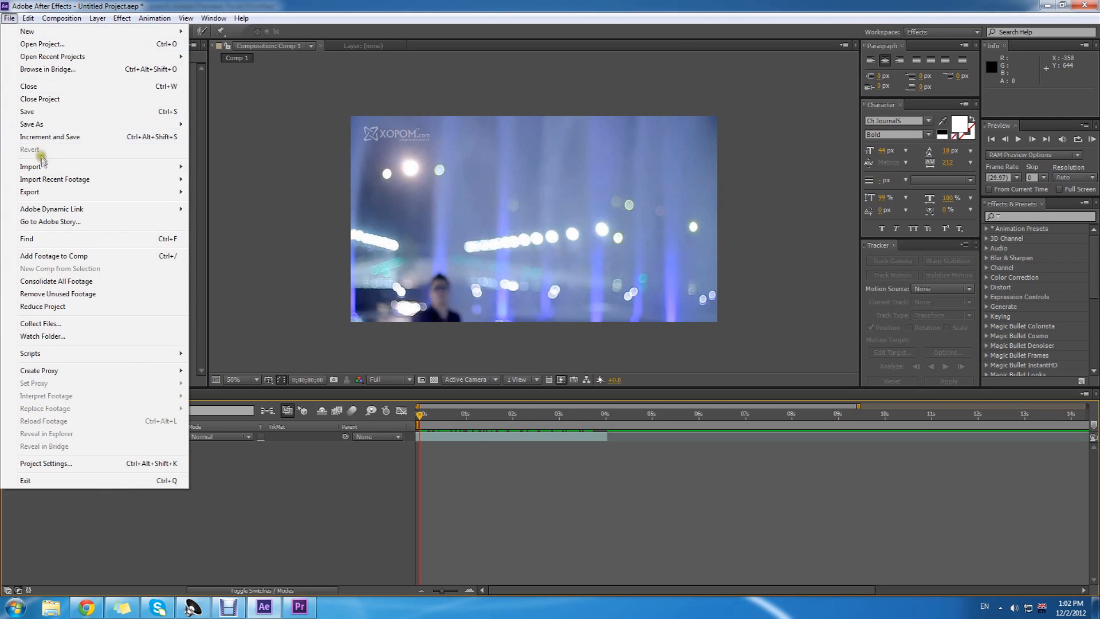
mouse_move(34, 166)
left_click(449, 5)
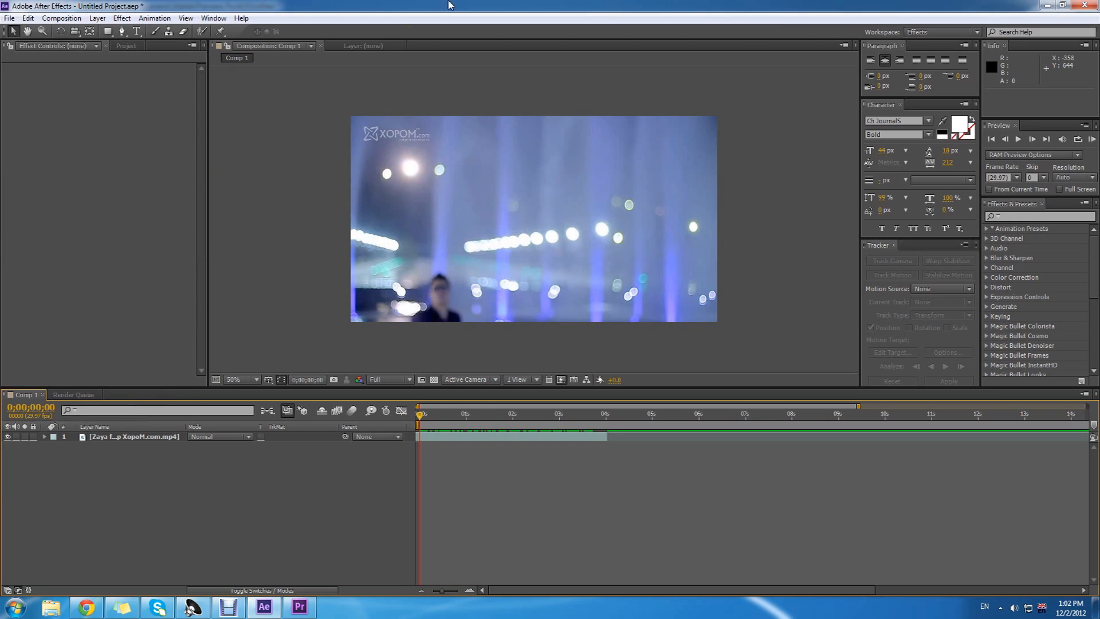
left_click_drag(421, 418, 225, 402)
left_click(56, 609)
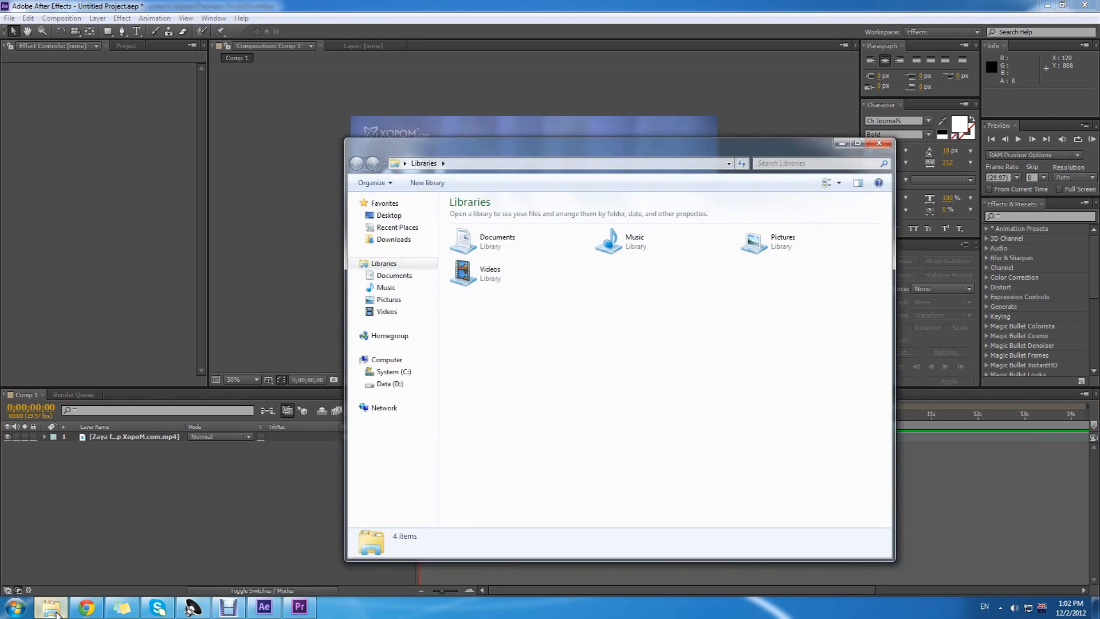
left_click(879, 142)
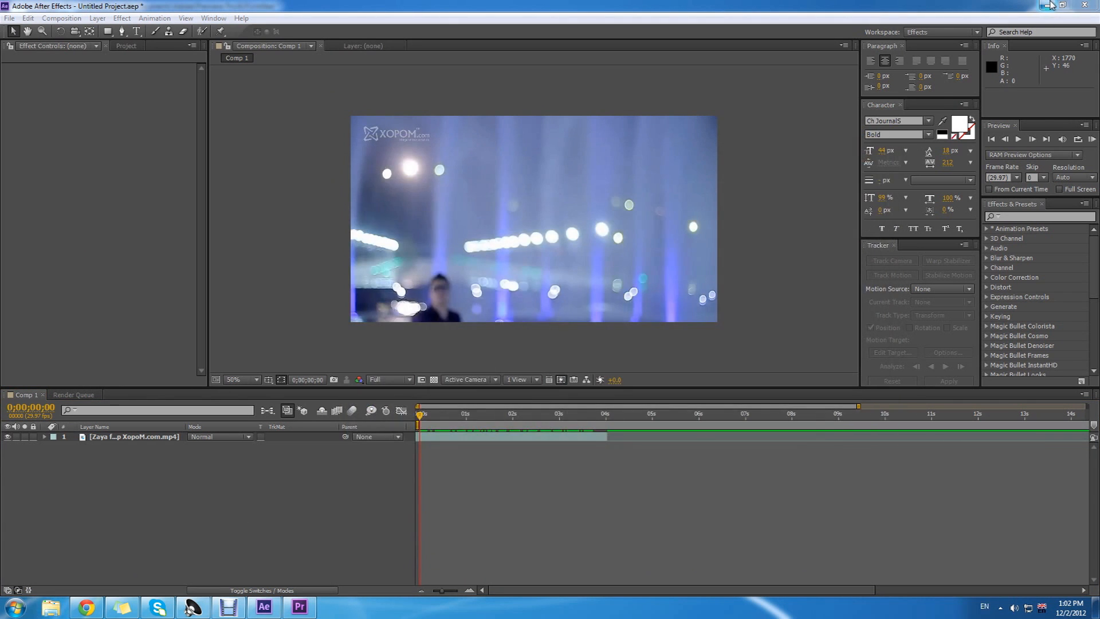
left_click(1047, 5)
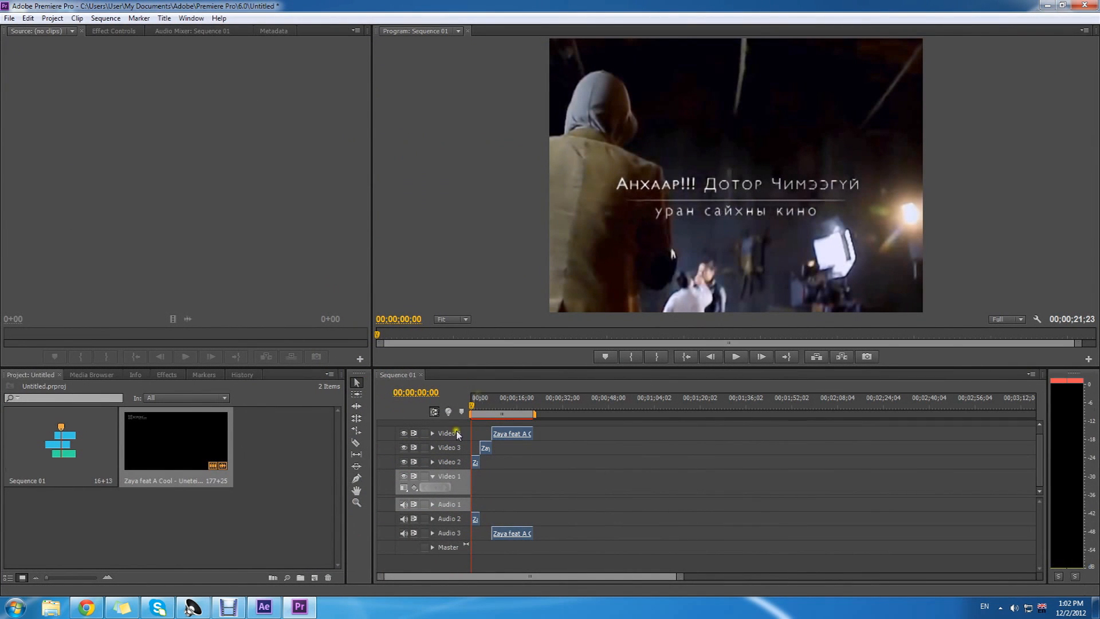
left_click(263, 606)
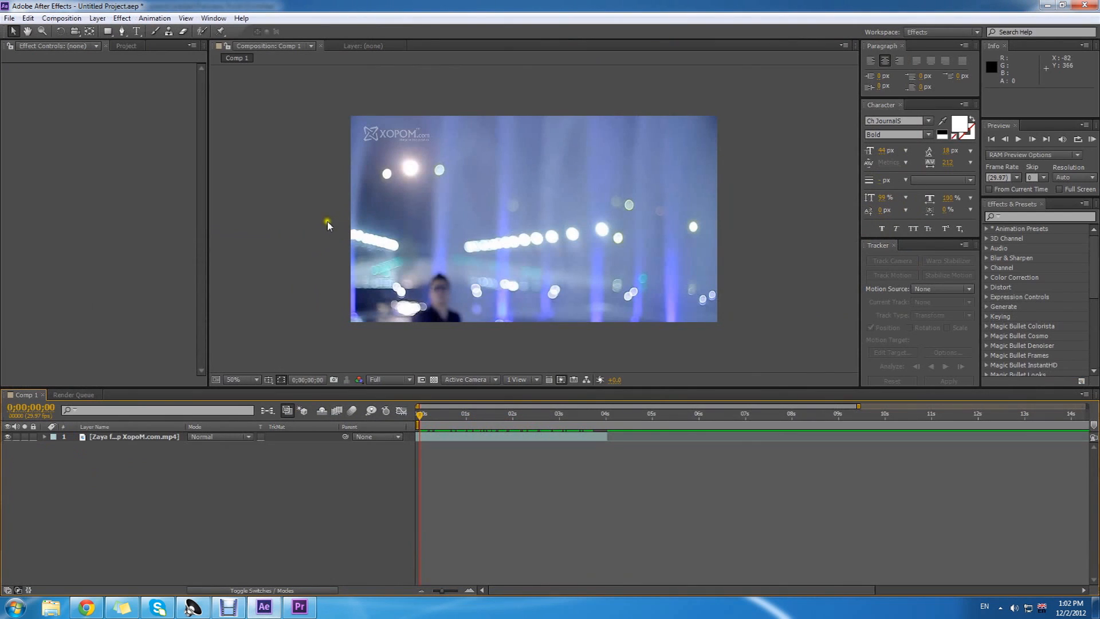
left_click_drag(413, 414, 388, 411)
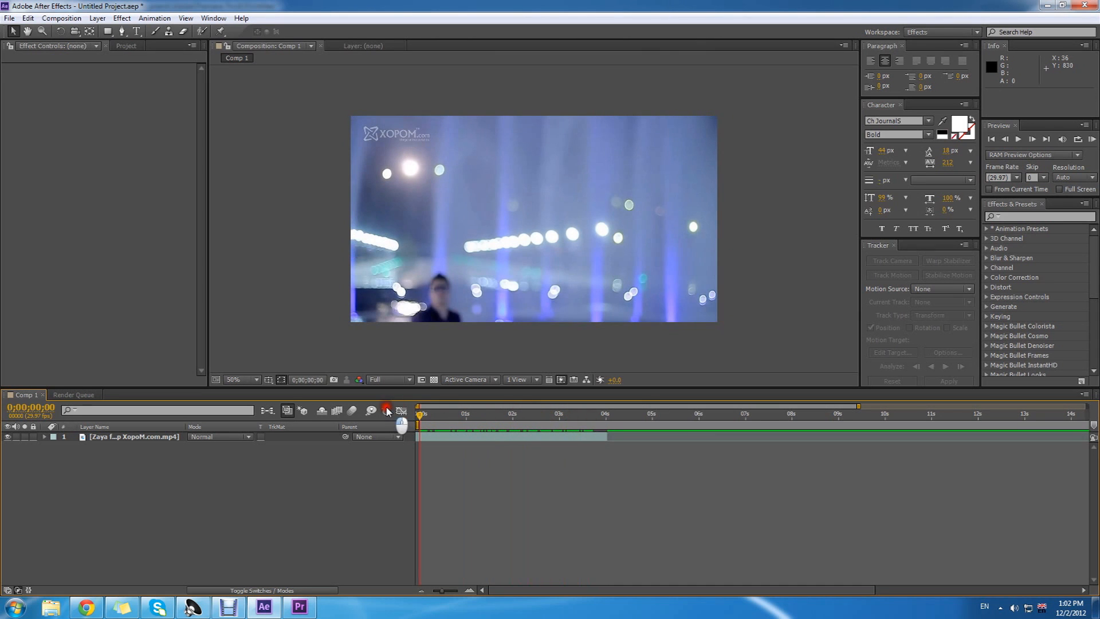
Create a white comp-size solid, 1280 by 720 px, named OF above the footage layer
left_click(114, 436)
mouse_move(420, 418)
left_mouse_down()
mouse_move(577, 412)
mouse_move(420, 412)
mouse_move(459, 437)
mouse_move(436, 436)
mouse_move(434, 417)
mouse_move(442, 440)
mouse_move(419, 419)
left_mouse_up()
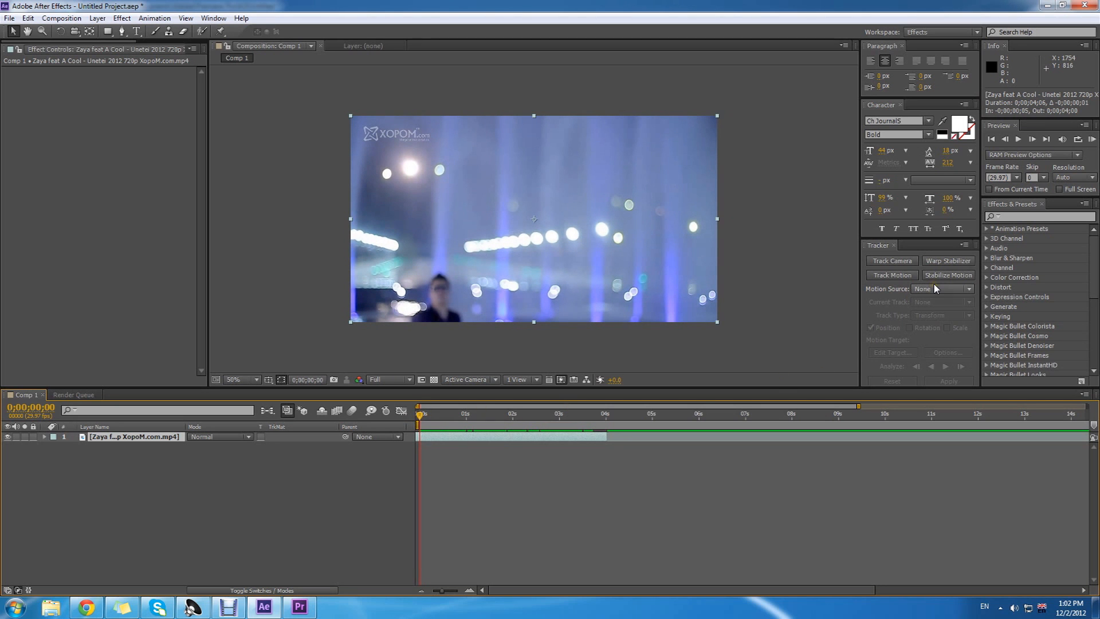
left_click(97, 18)
mouse_move(115, 31)
left_click(330, 44)
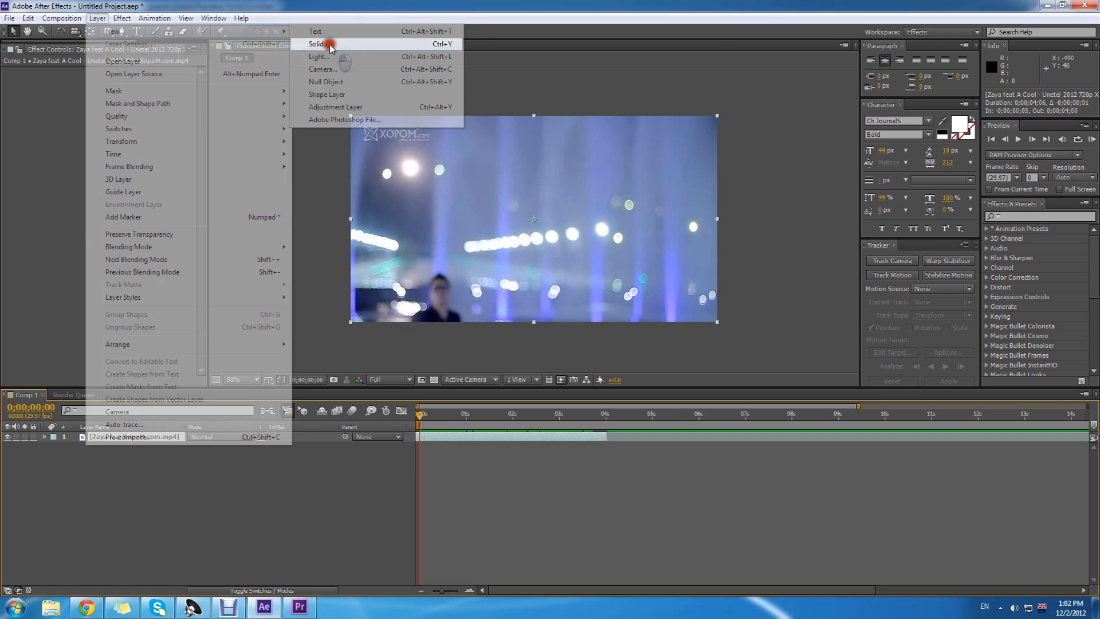
left_click_drag(510, 187, 422, 125)
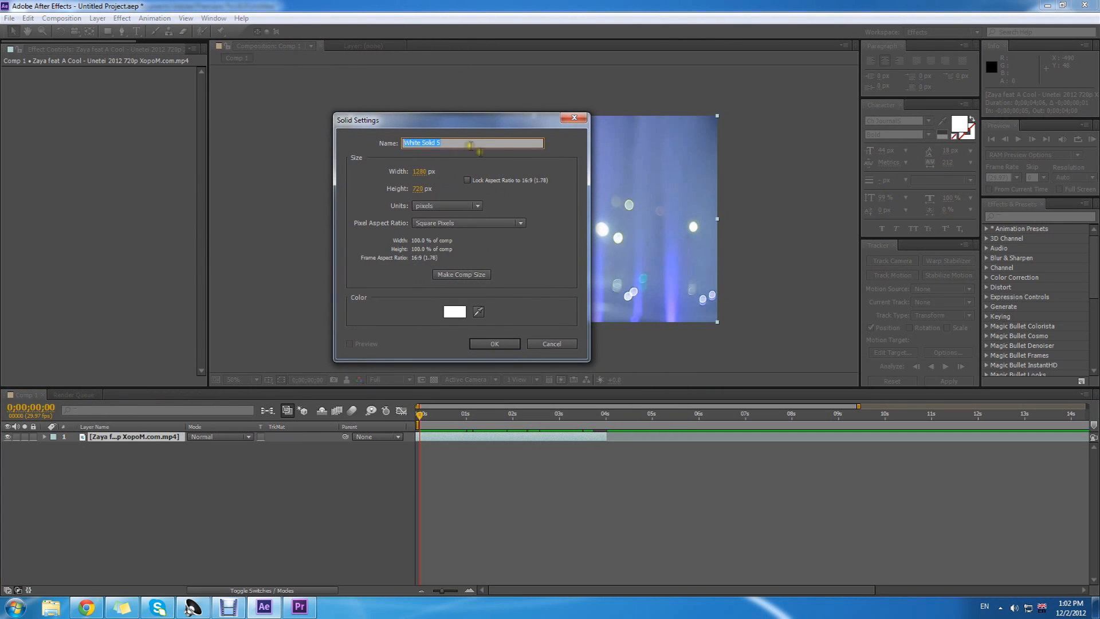
left_click(448, 276)
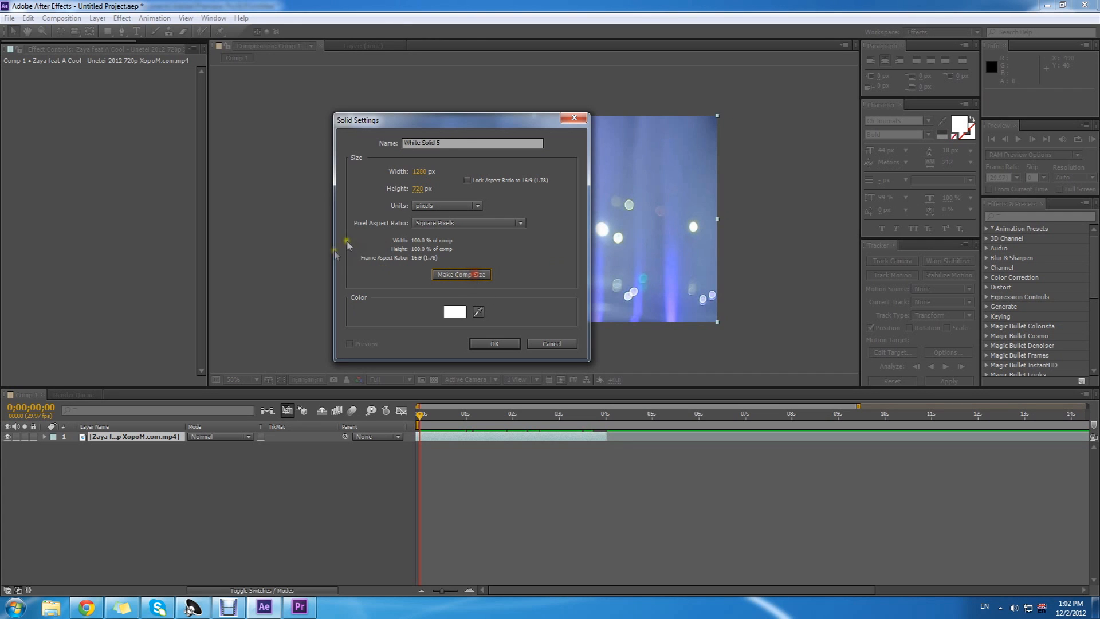
left_click(445, 144)
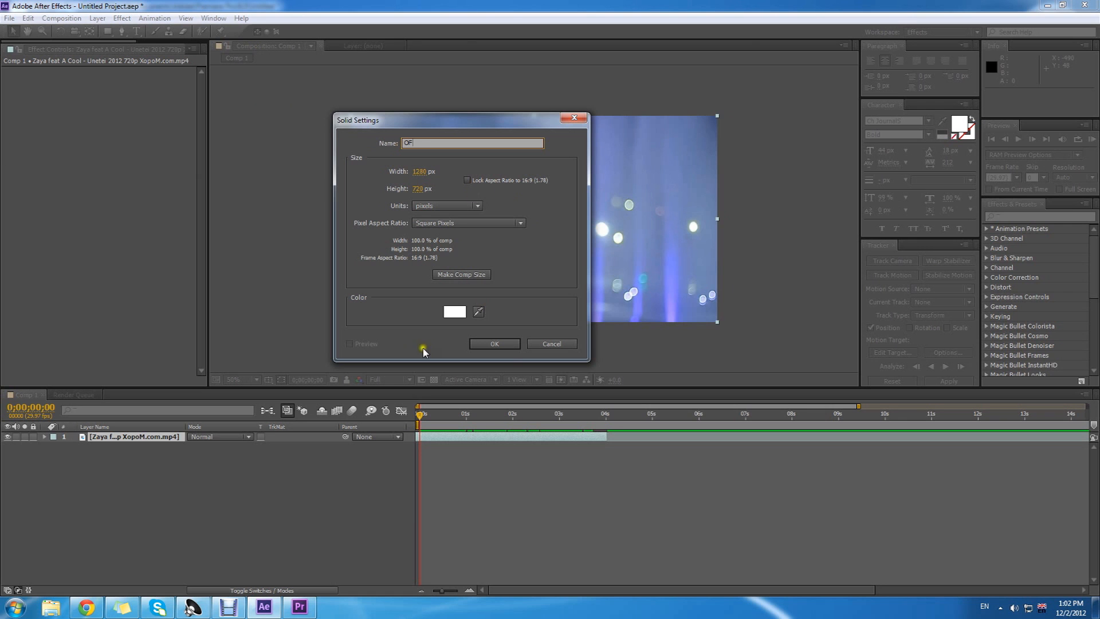
left_click(494, 344)
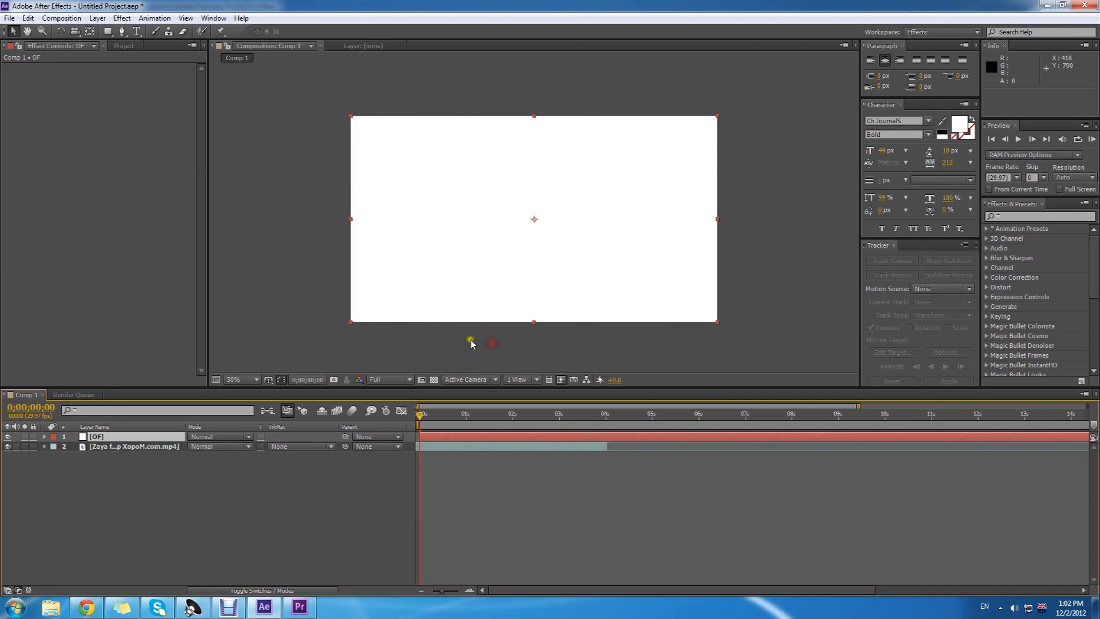
Apply the Video Copilot Optical Flares effect to the OF solid
left_click(116, 19)
mouse_move(152, 453)
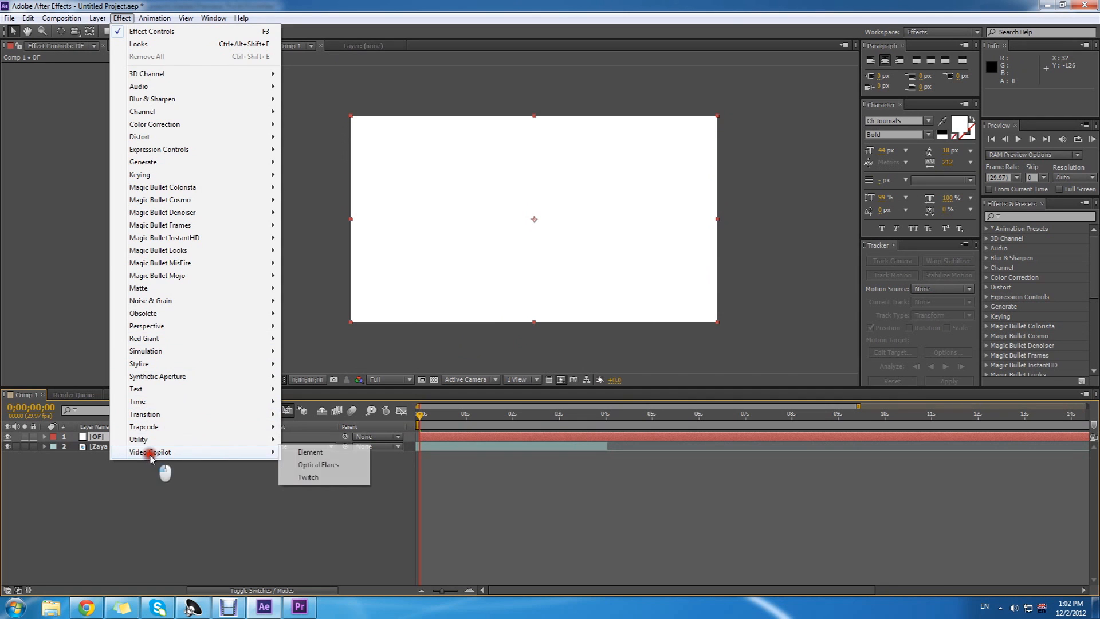
left_click(313, 466)
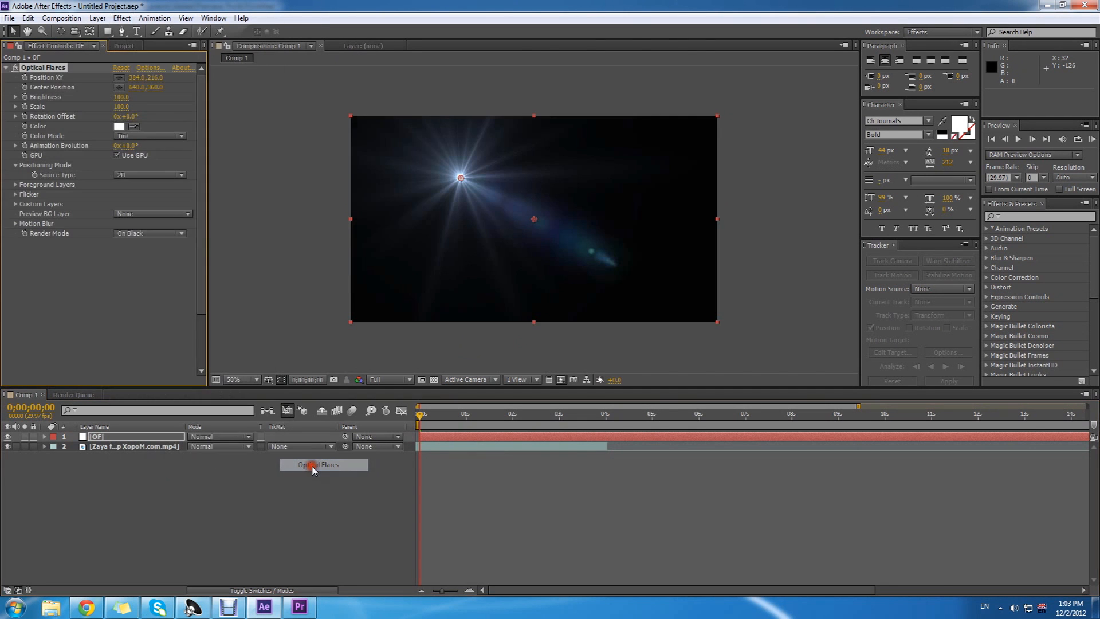
Open the Optical Flares options and look through the flares in the Pro Presets folder
left_click(152, 71)
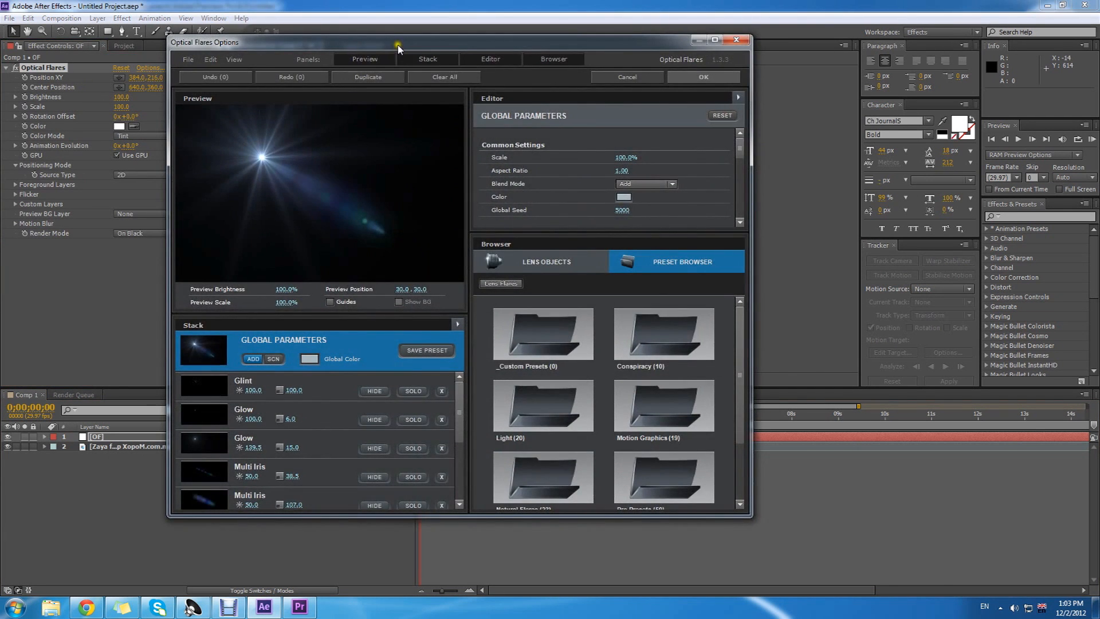
left_click_drag(403, 58, 360, 53)
scroll(562, 350, "down", 3)
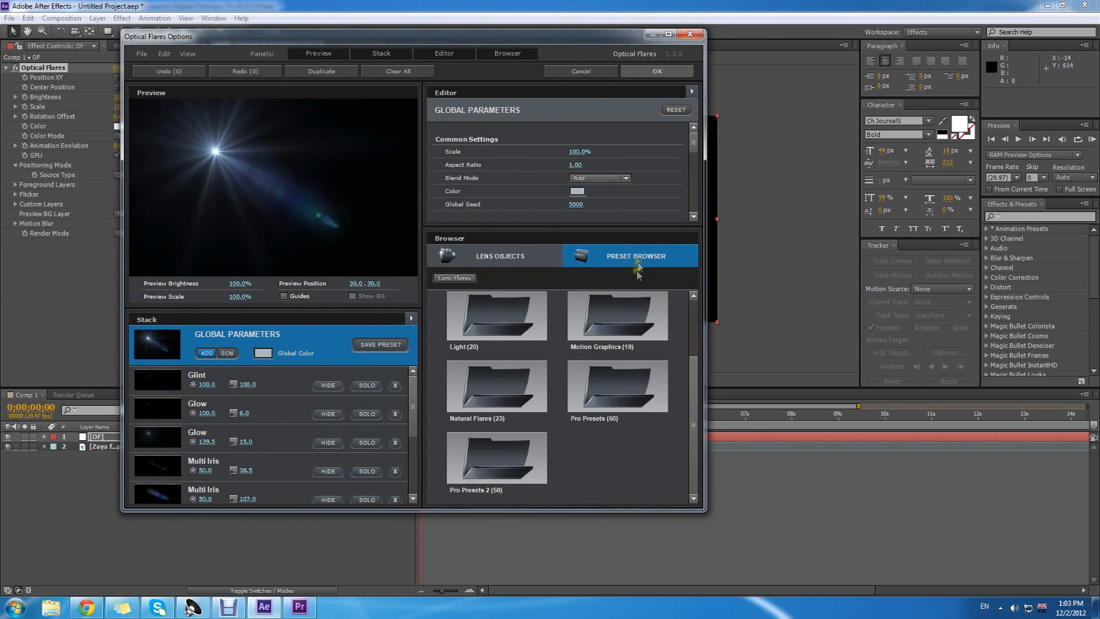
left_click(593, 398)
scroll(561, 372, "down", 2)
scroll(559, 371, "down", 6)
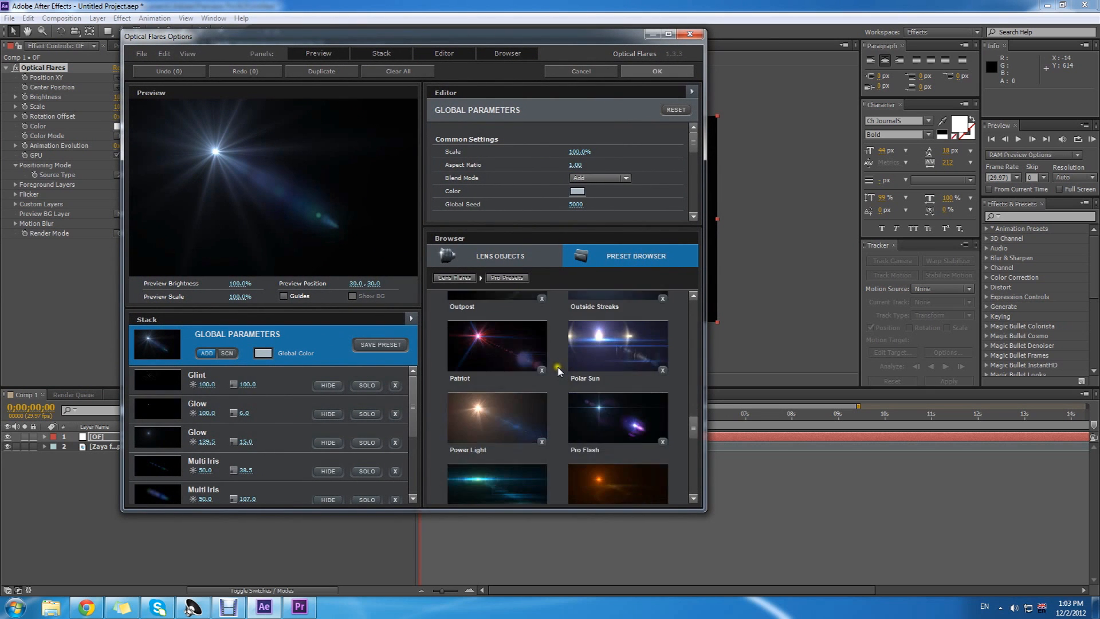
scroll(559, 372, "down", 5)
scroll(544, 473, "up", 8)
scroll(537, 471, "up", 5)
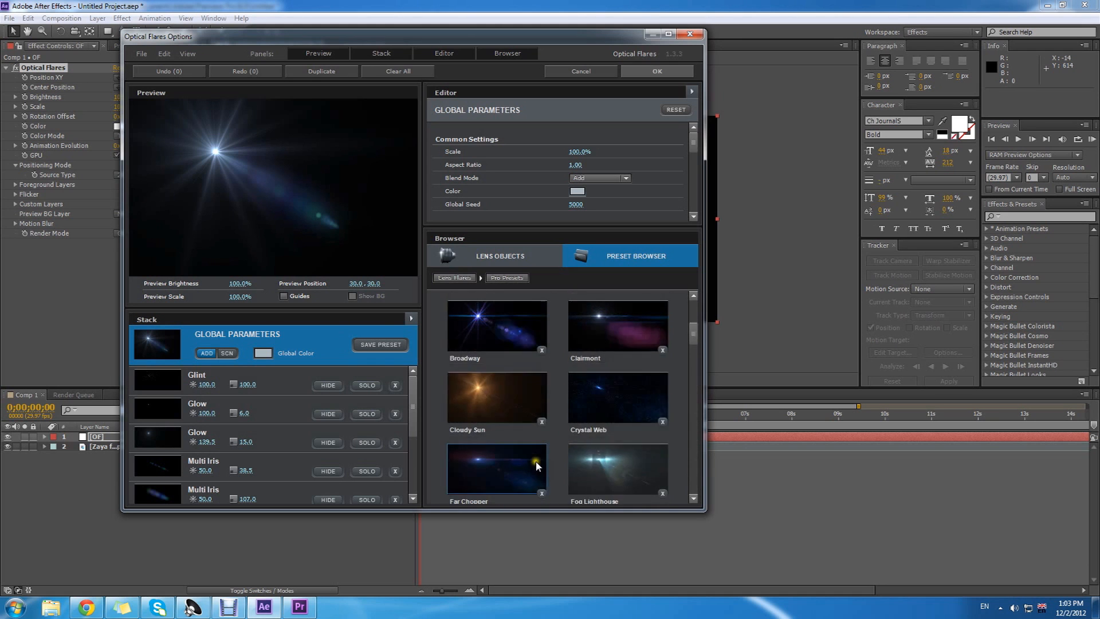
Load the Orb Light flare from the Pro Presets 2 folder and accept the Optical Flares options
left_click(448, 278)
scroll(501, 461, "down", 2)
left_click(498, 462)
scroll(506, 349, "down", 8)
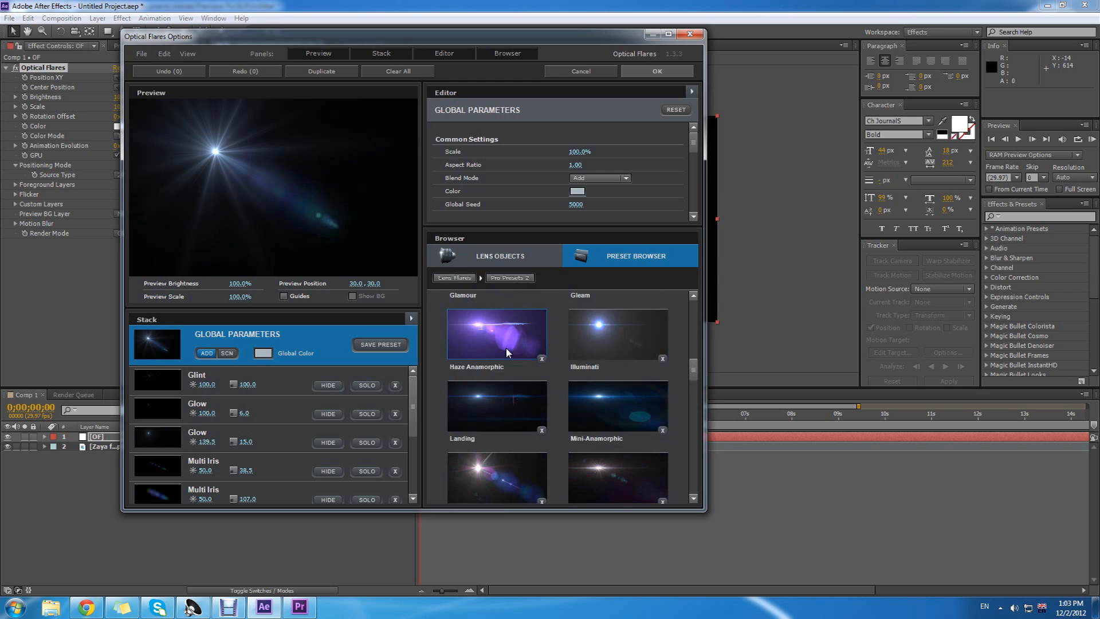
scroll(507, 347, "down", 5)
scroll(507, 349, "up", 1)
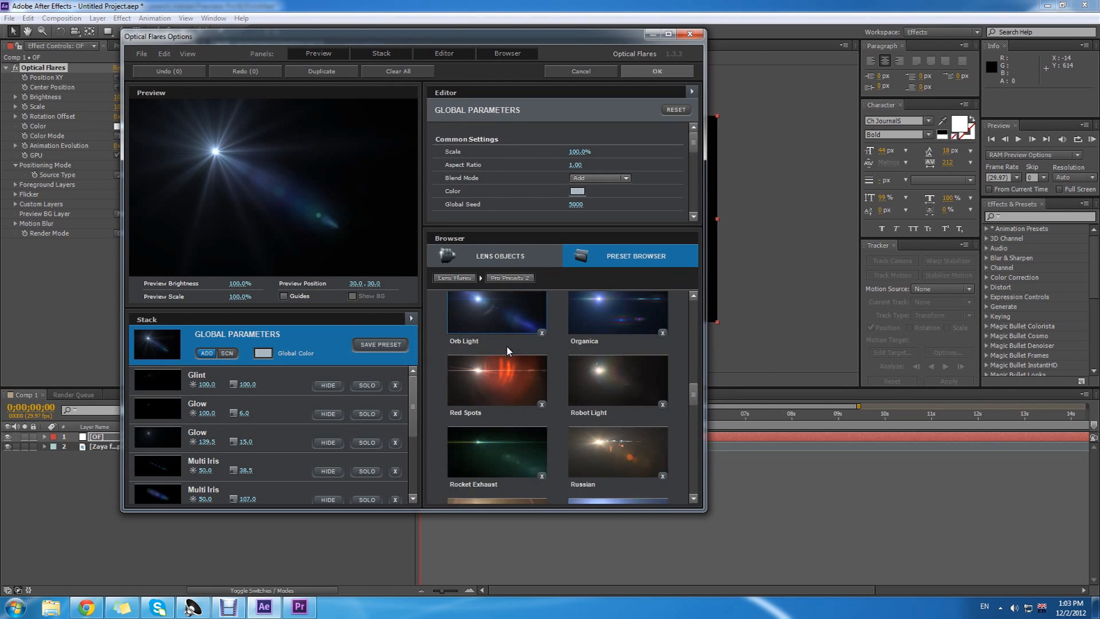
left_click(502, 325)
left_click(657, 71)
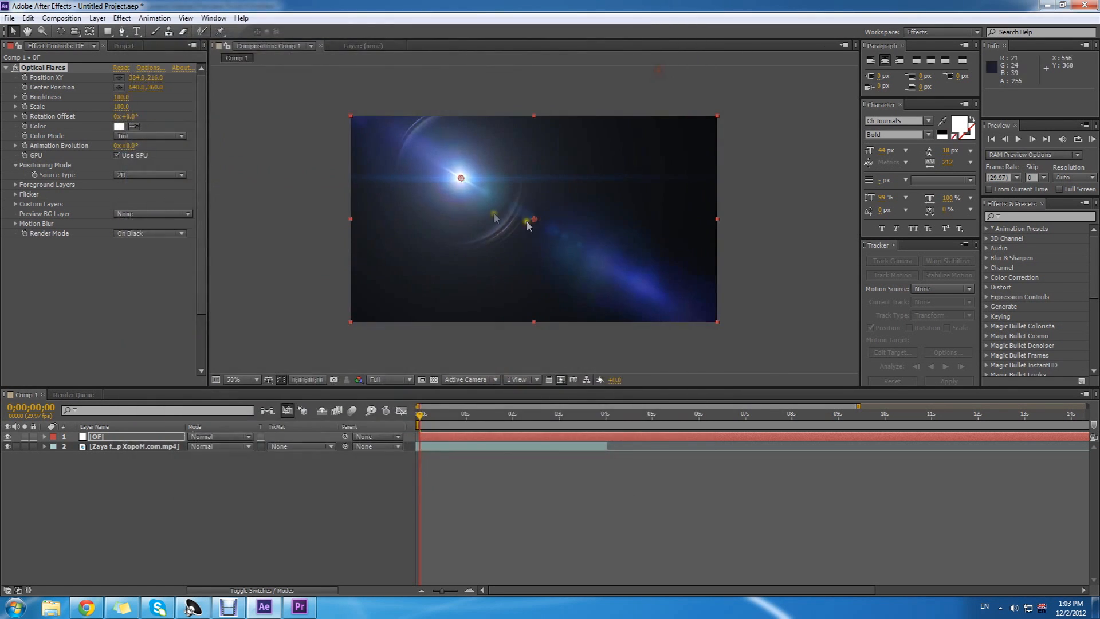
Move the flare's light source to about 852, 236 and try the Half and Third preview resolutions before returning to Full
left_click_drag(461, 179, 595, 186)
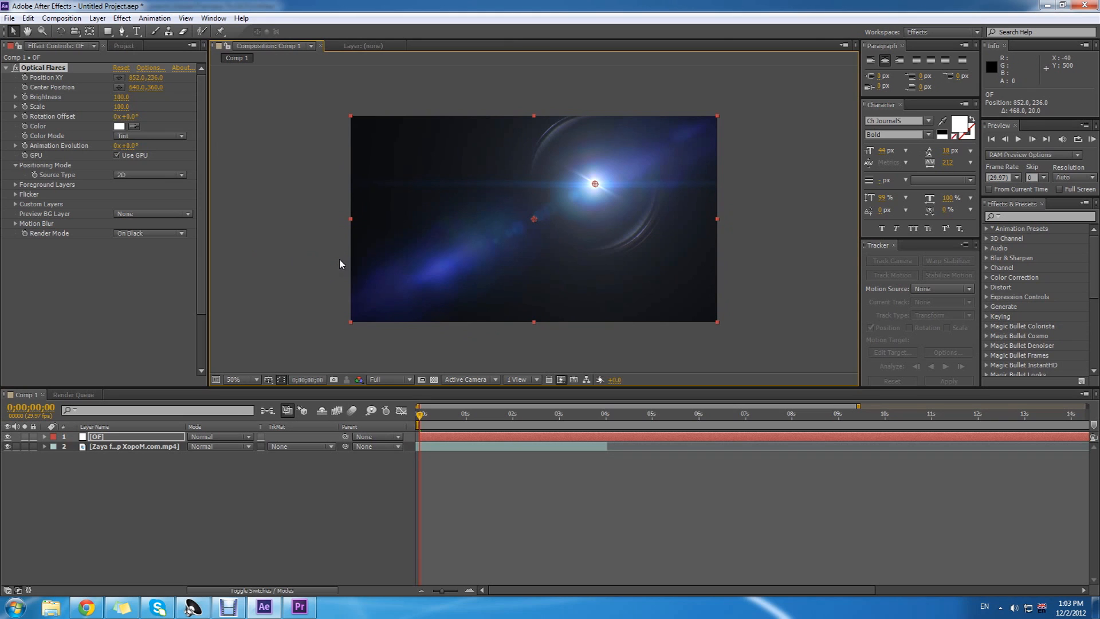
left_click(408, 380)
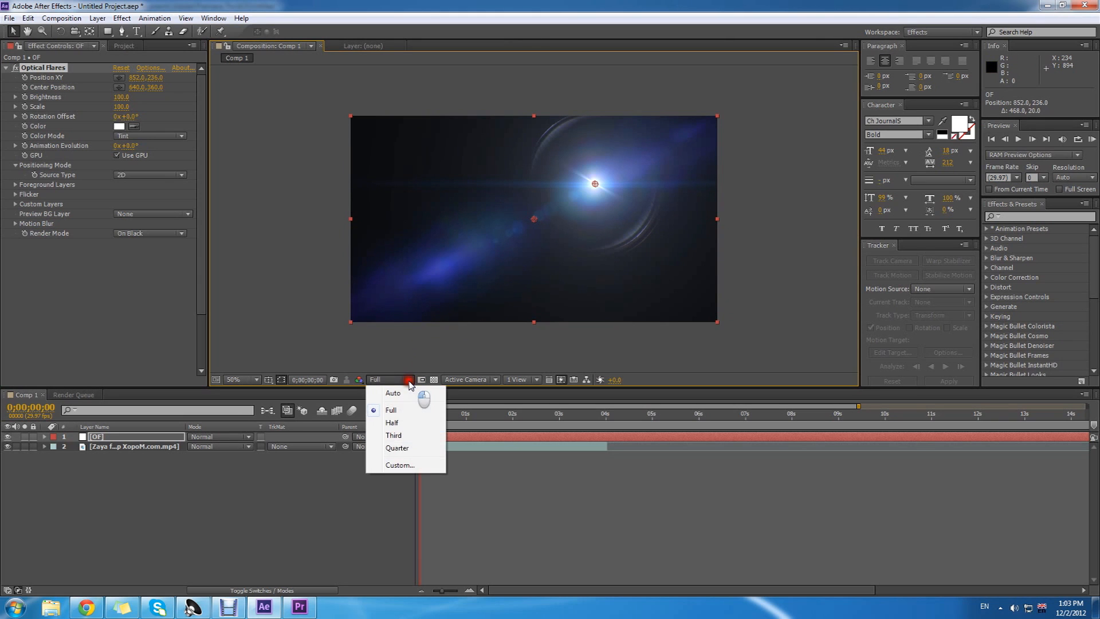
left_click(397, 423)
left_click(410, 381)
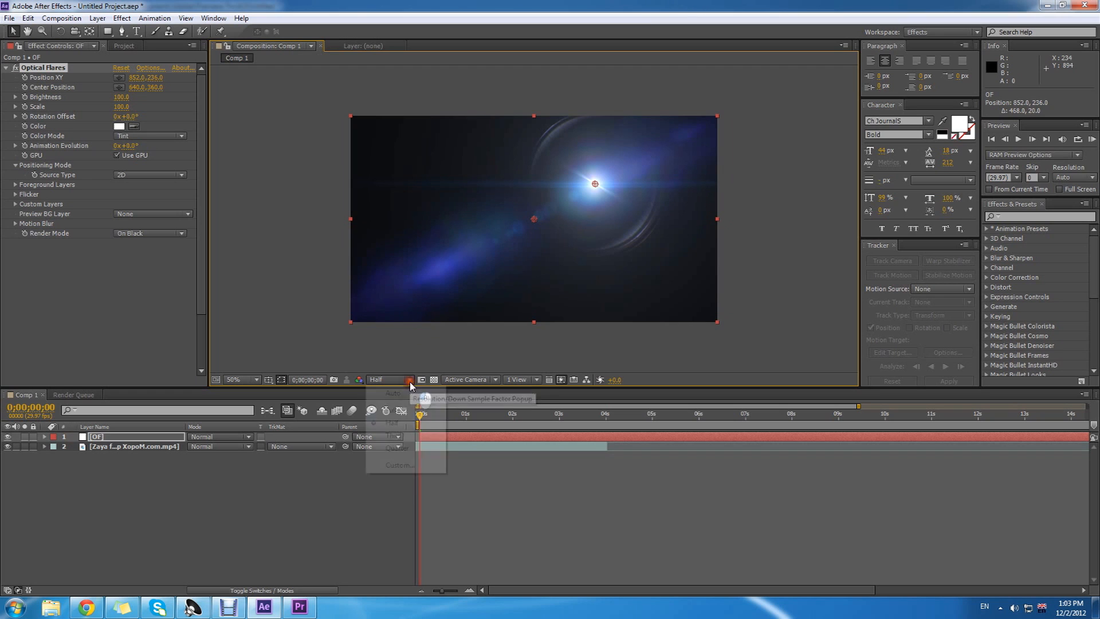
left_click(394, 439)
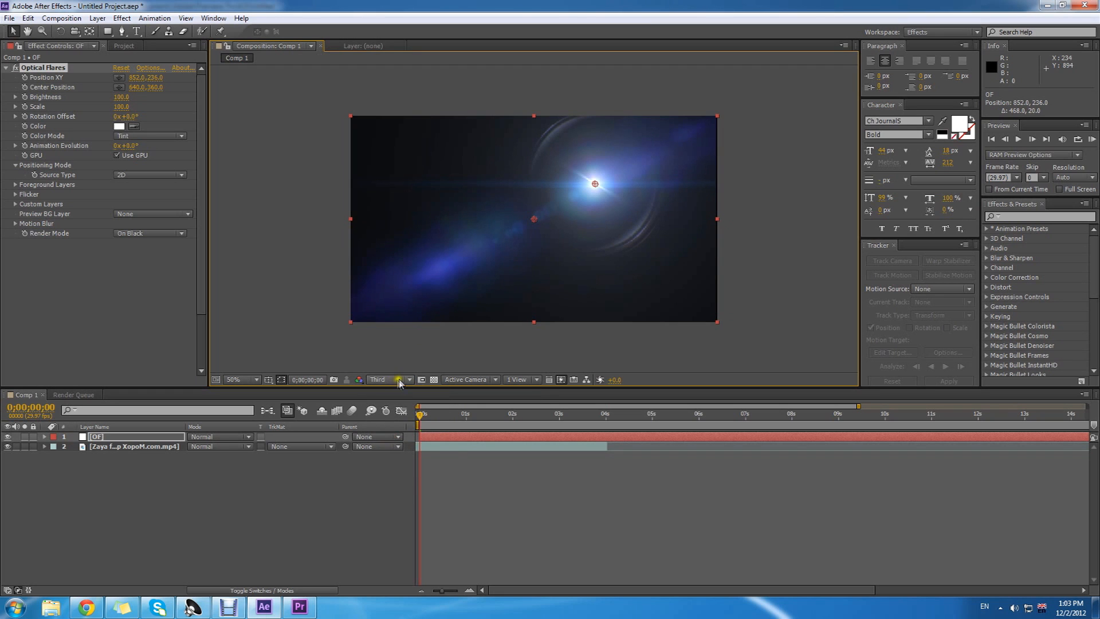
left_click(410, 380)
left_click(412, 412)
Set the OF layer's blending mode to Add and lower the flare's Brightness to 58
left_click(219, 437)
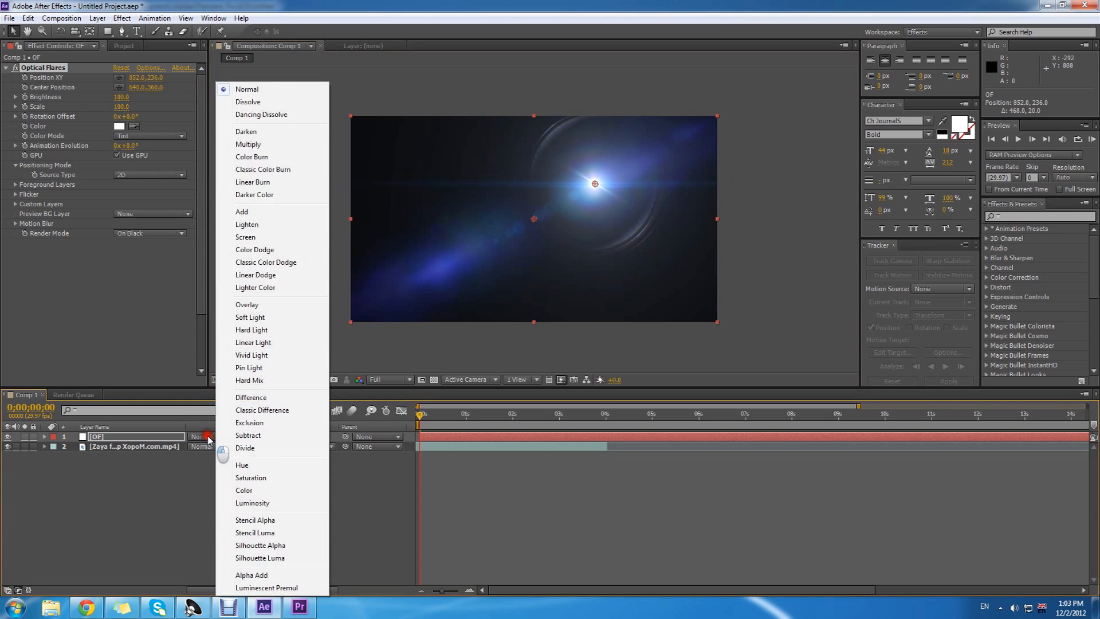
left_click(152, 488)
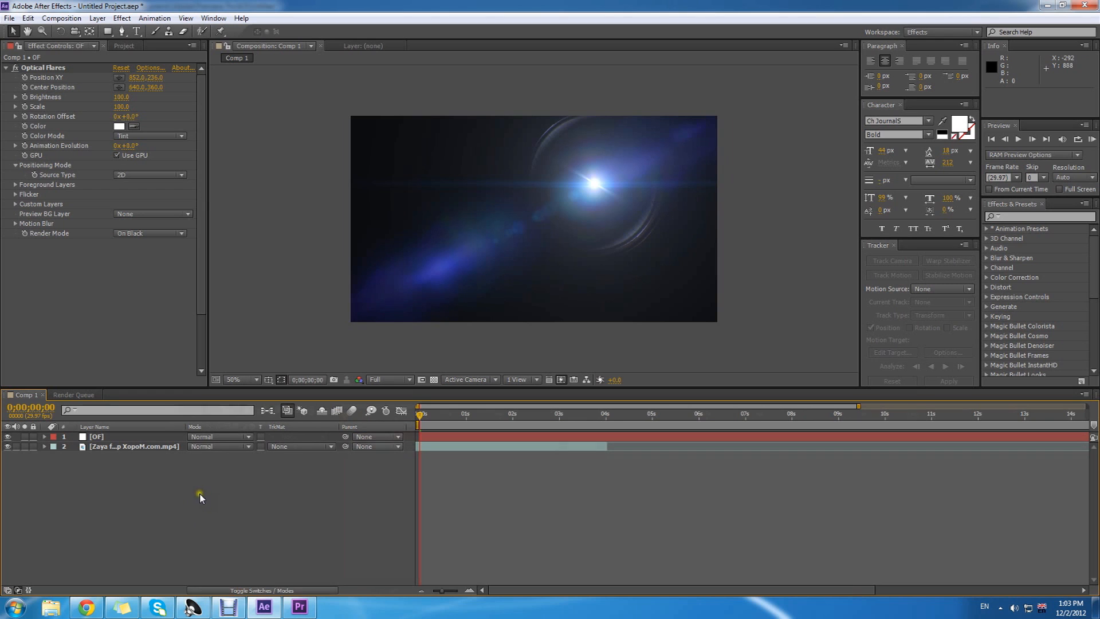
left_click(203, 437)
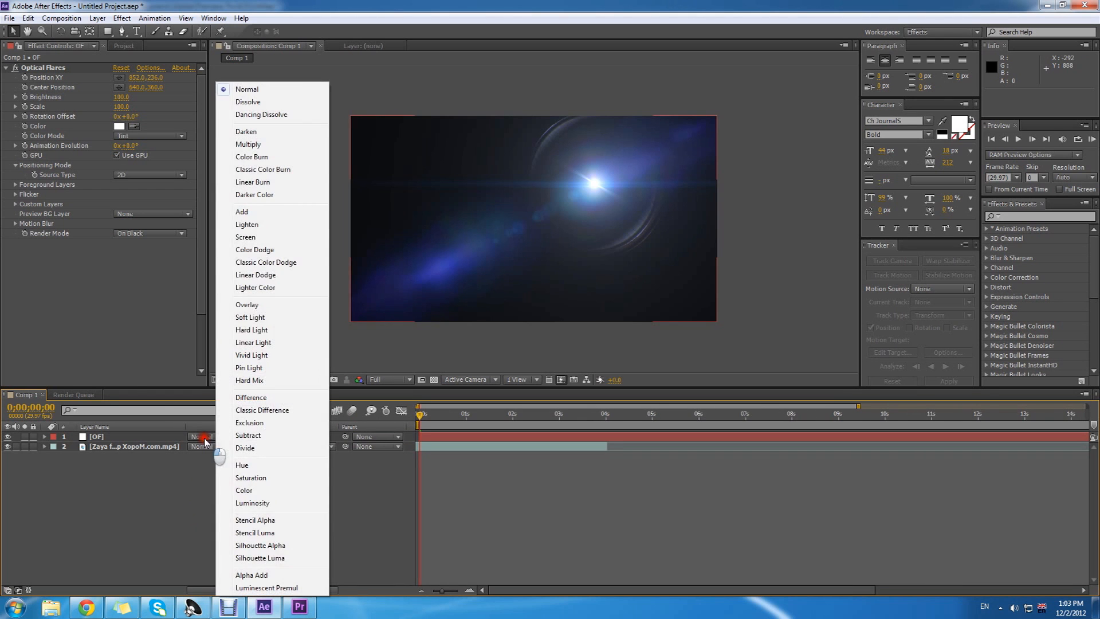
left_click(247, 212)
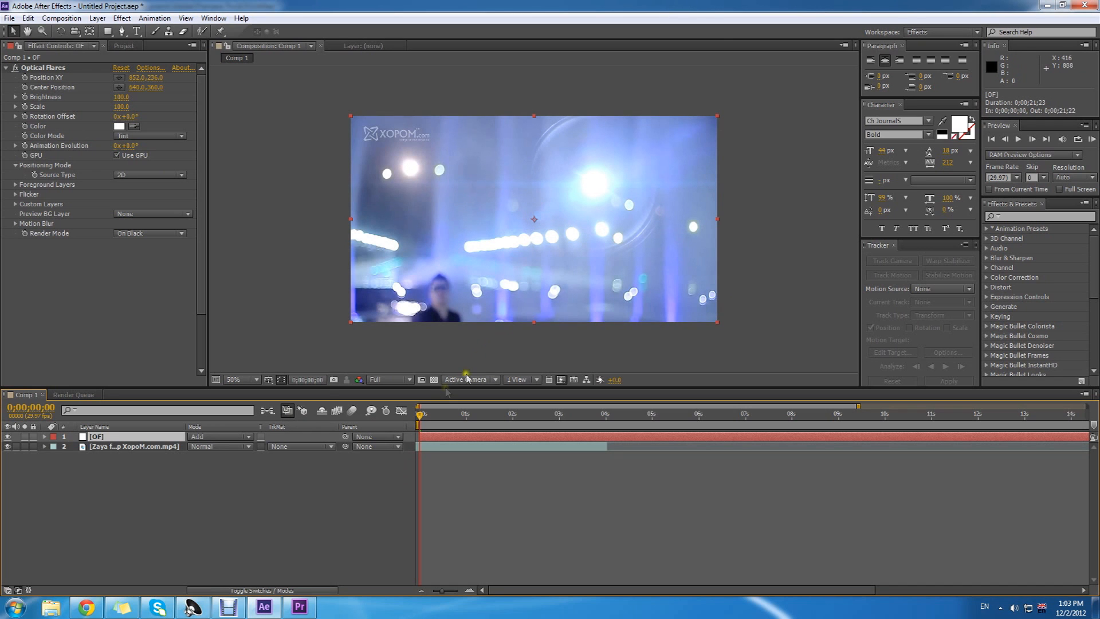
left_click_drag(123, 97, 120, 97)
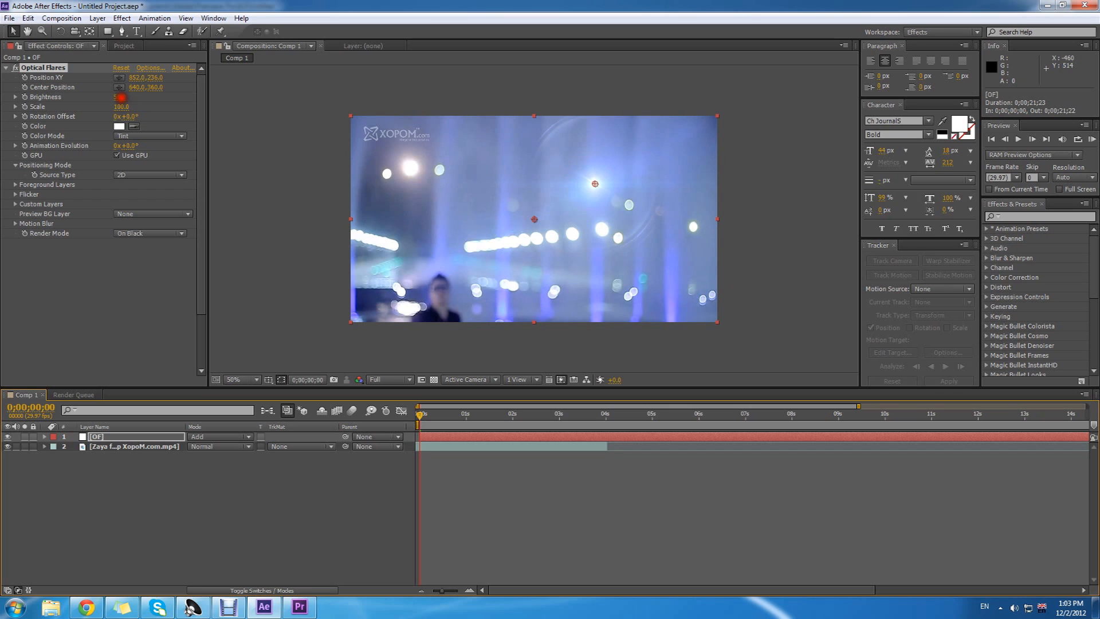
Position the flare on the row of background lights, placing it at about 676, 328 at time 0;00;03;09
left_click_drag(595, 184, 550, 233)
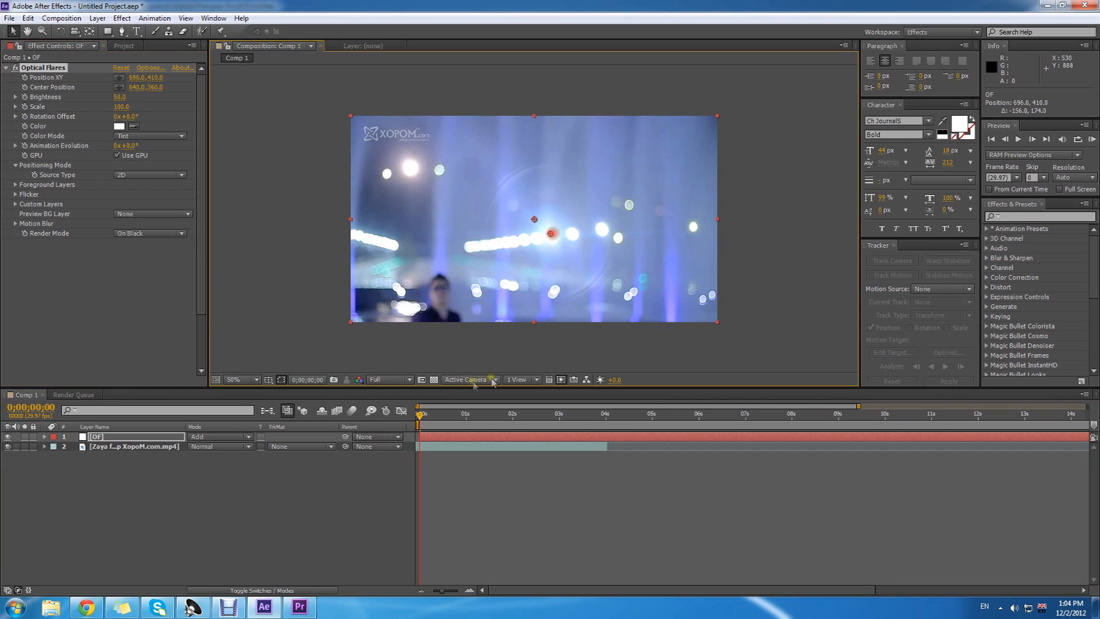
left_click_drag(413, 414, 574, 421)
left_click_drag(550, 234, 546, 214)
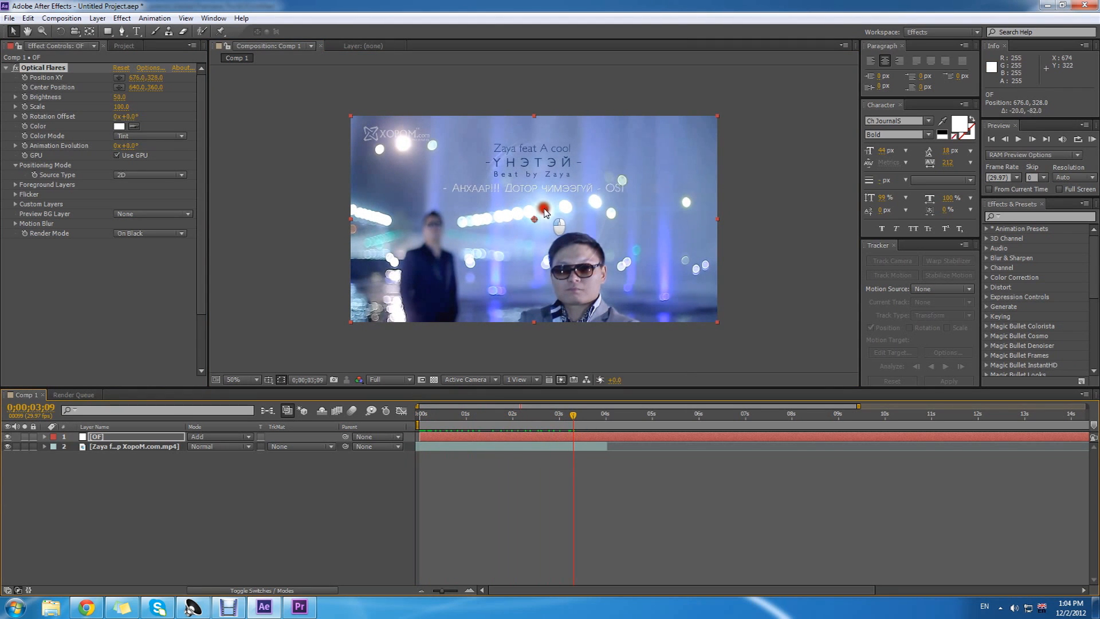
Check the reference music video in Chrome, and load a white glow flare with a blue horizontal streak from Optical Flares' Conspiracy presets
left_click(91, 610)
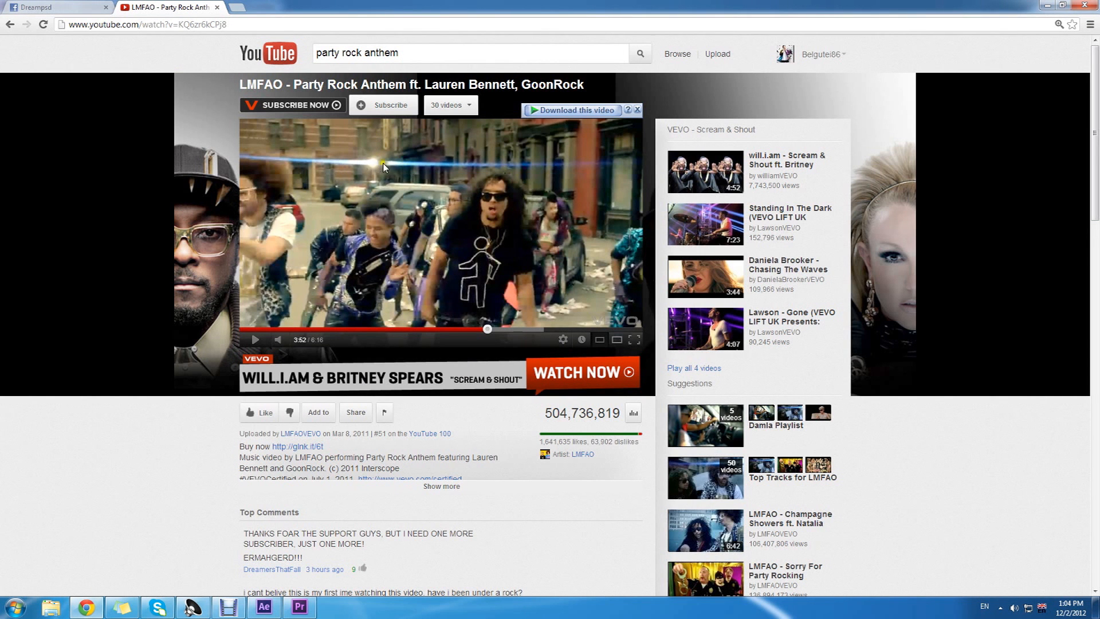
left_click(1047, 5)
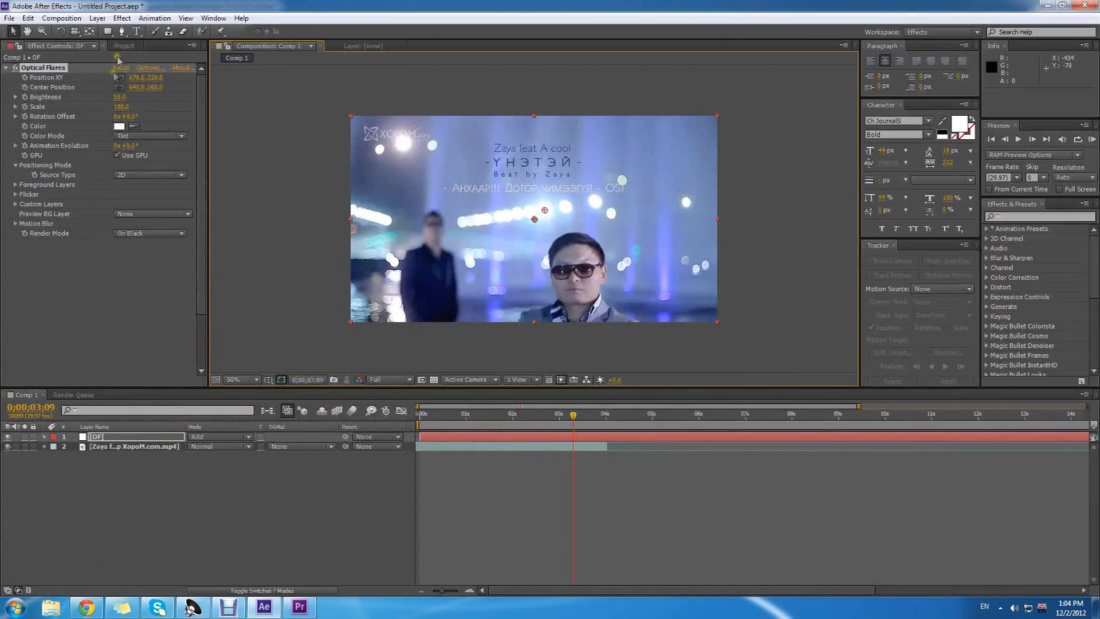
left_click(159, 70)
double_click(579, 342)
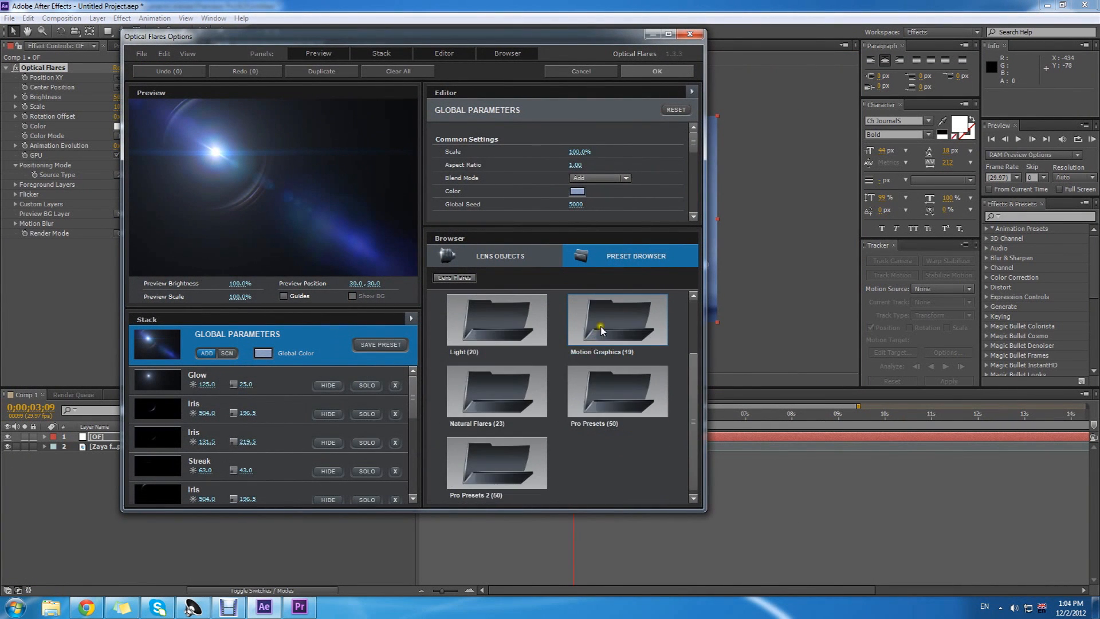
scroll(511, 334, "down", 3)
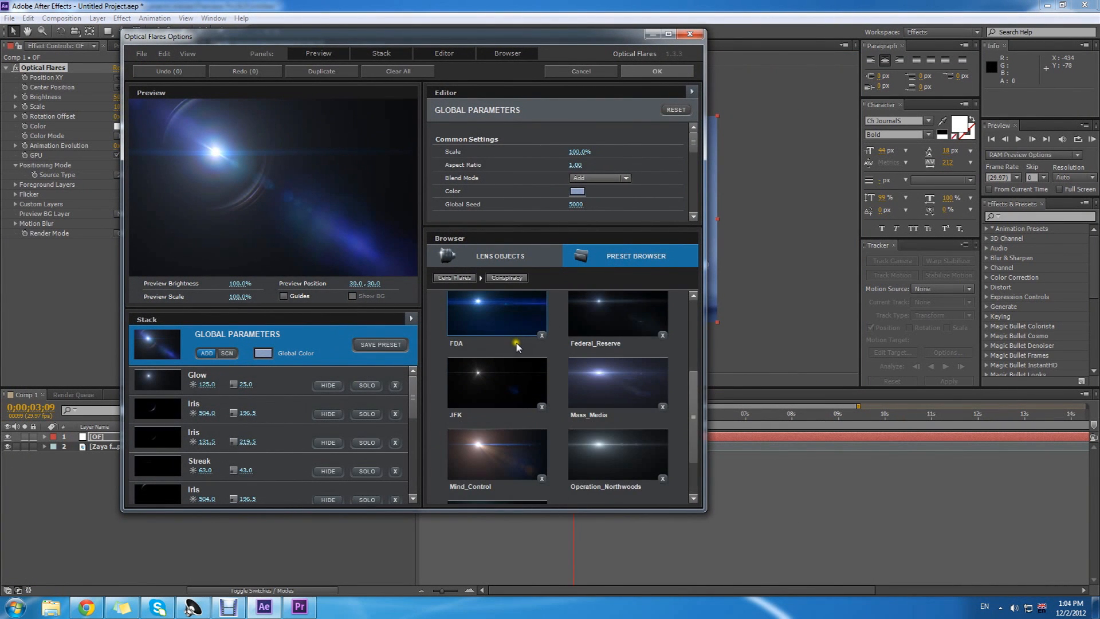
scroll(515, 343, "up", 3)
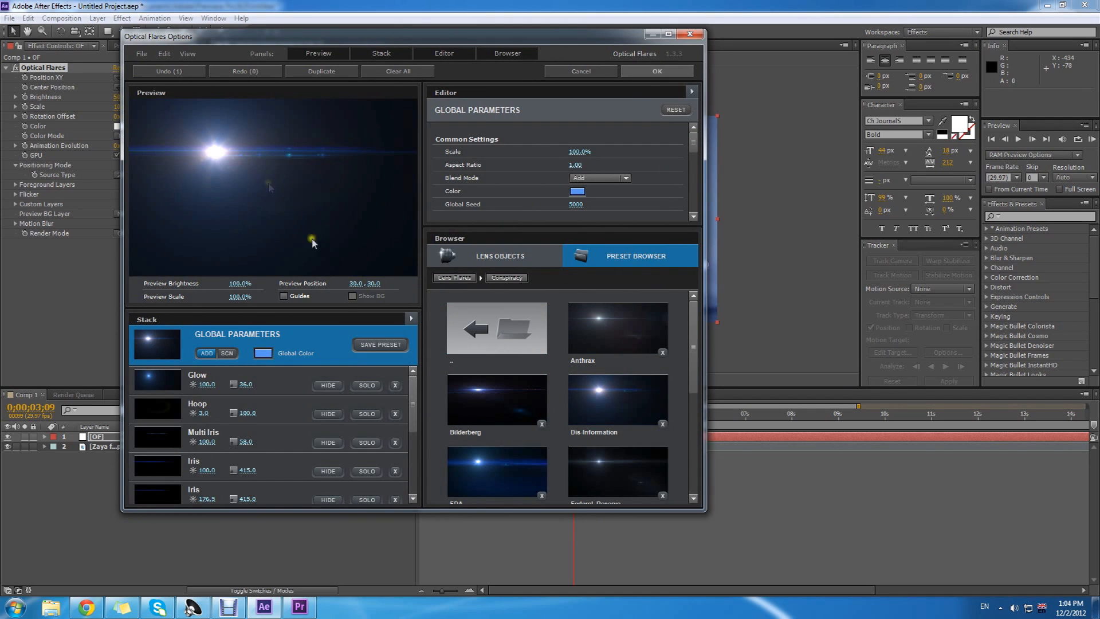
scroll(195, 427, "down", 5)
scroll(229, 401, "up", 5)
left_click(454, 278)
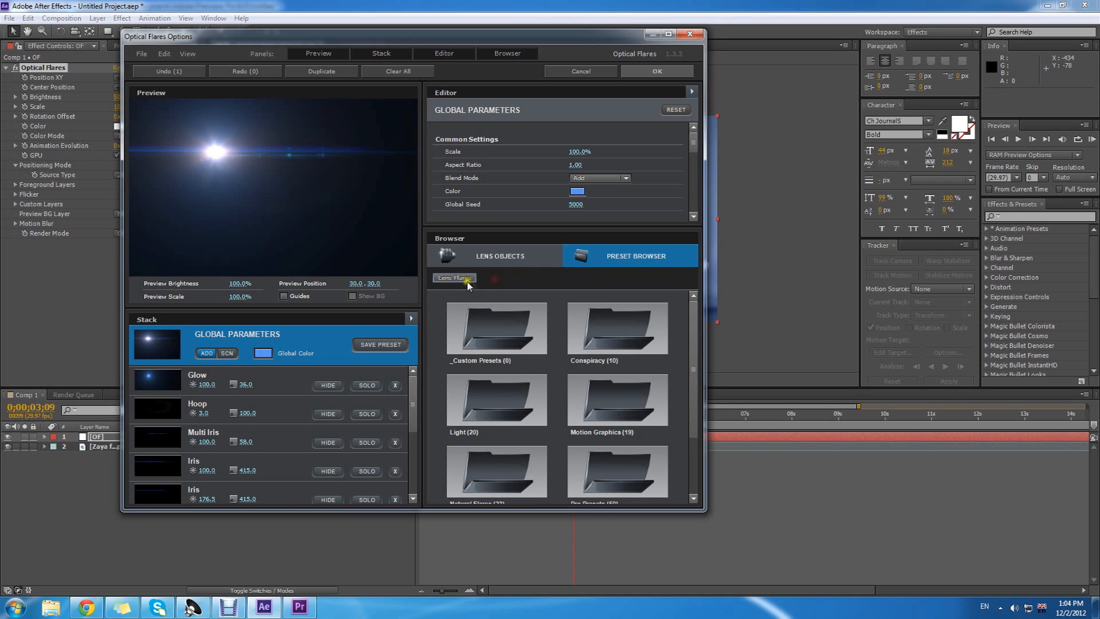
Add two Streak lens objects to the flare and accept the Optical Flares options
left_click(481, 262)
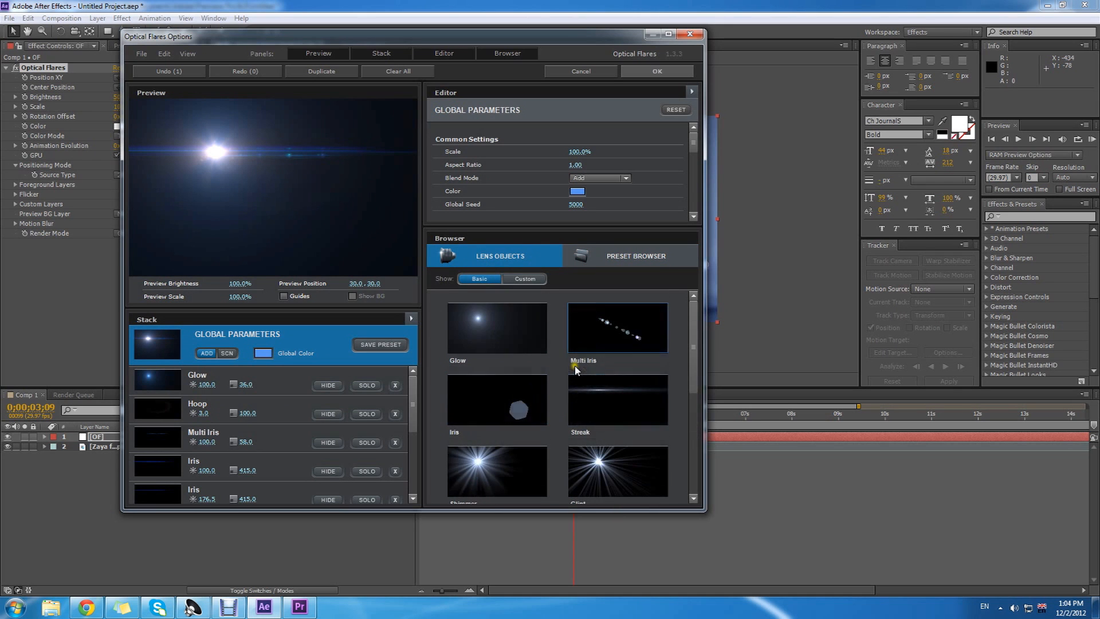
left_click(624, 408)
left_click(624, 409)
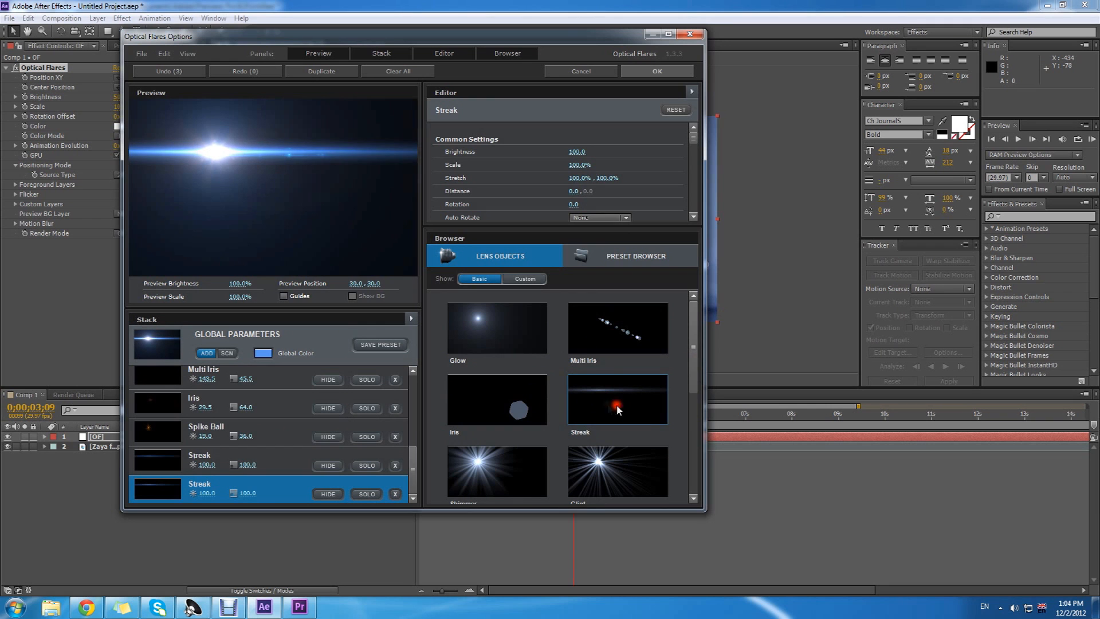
left_click_drag(221, 152, 281, 179)
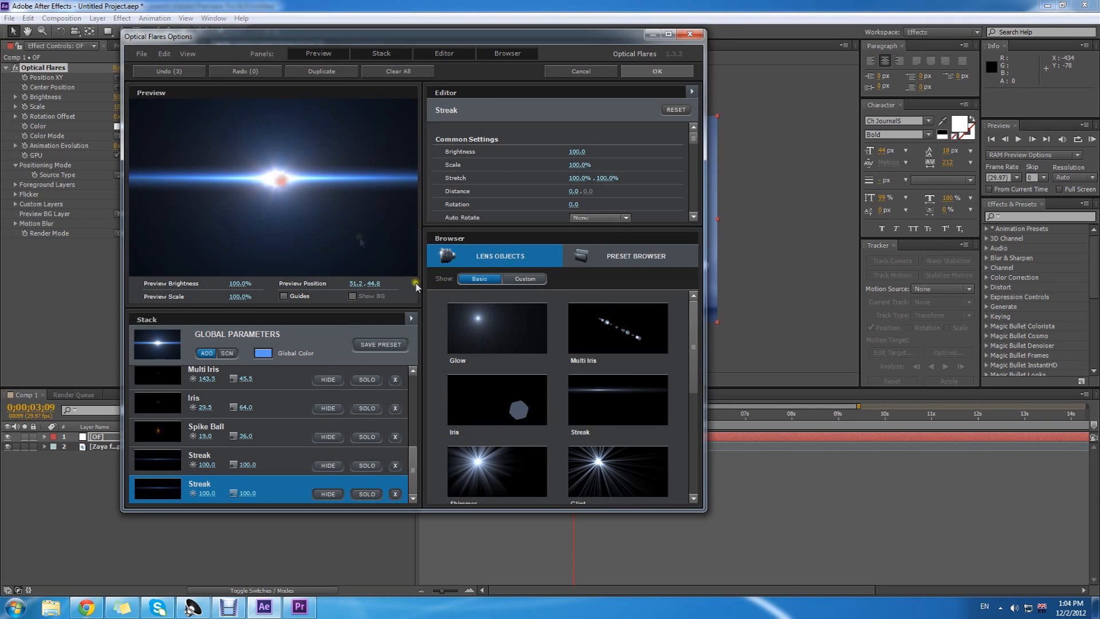
left_click(657, 71)
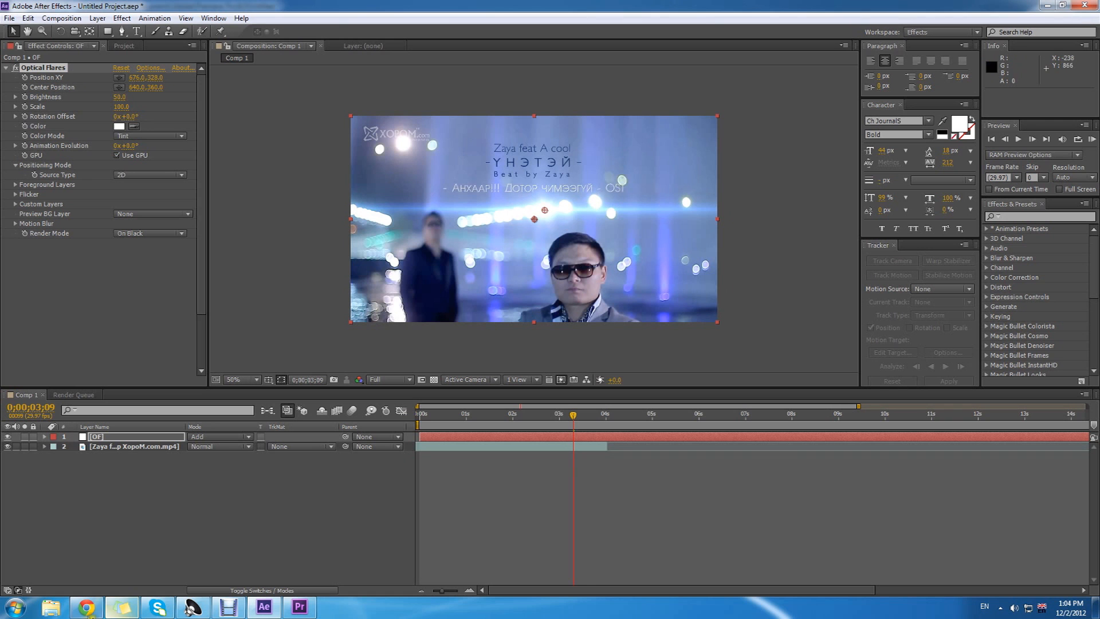
Compare the flare with the reference video in Chrome, and hide the OF layer in After Effects
left_click(87, 607)
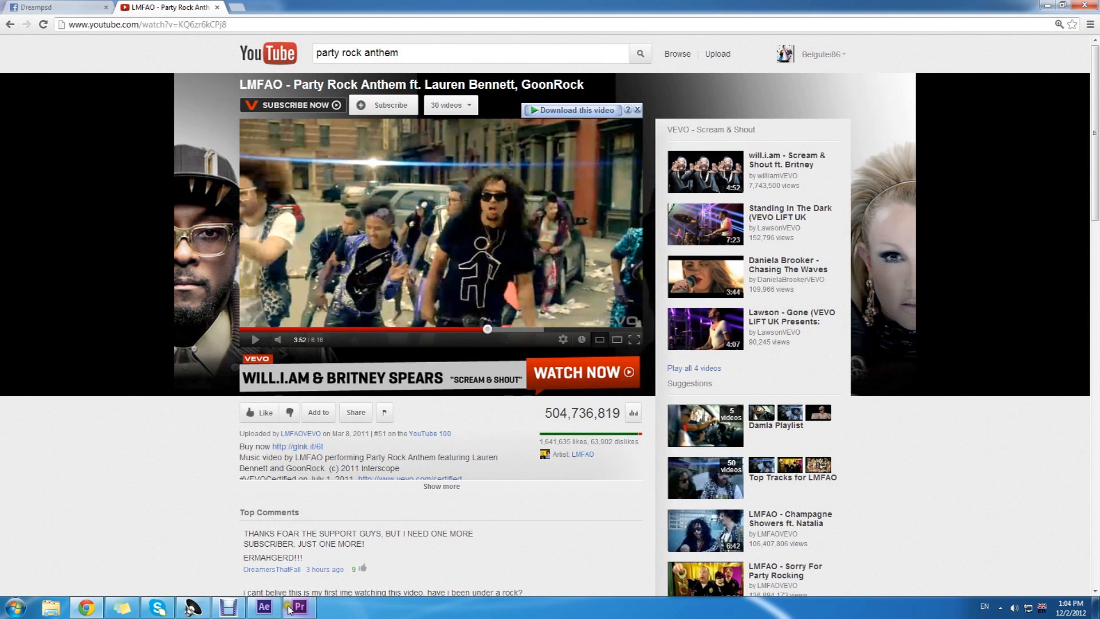
left_click(264, 608)
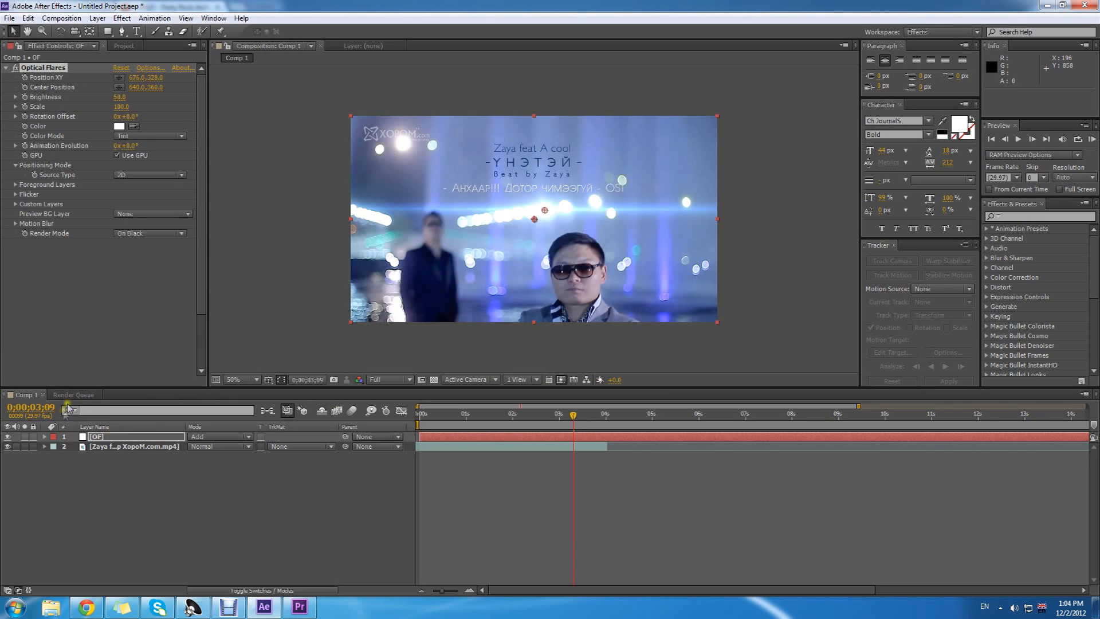
left_click(96, 438)
left_click(7, 437)
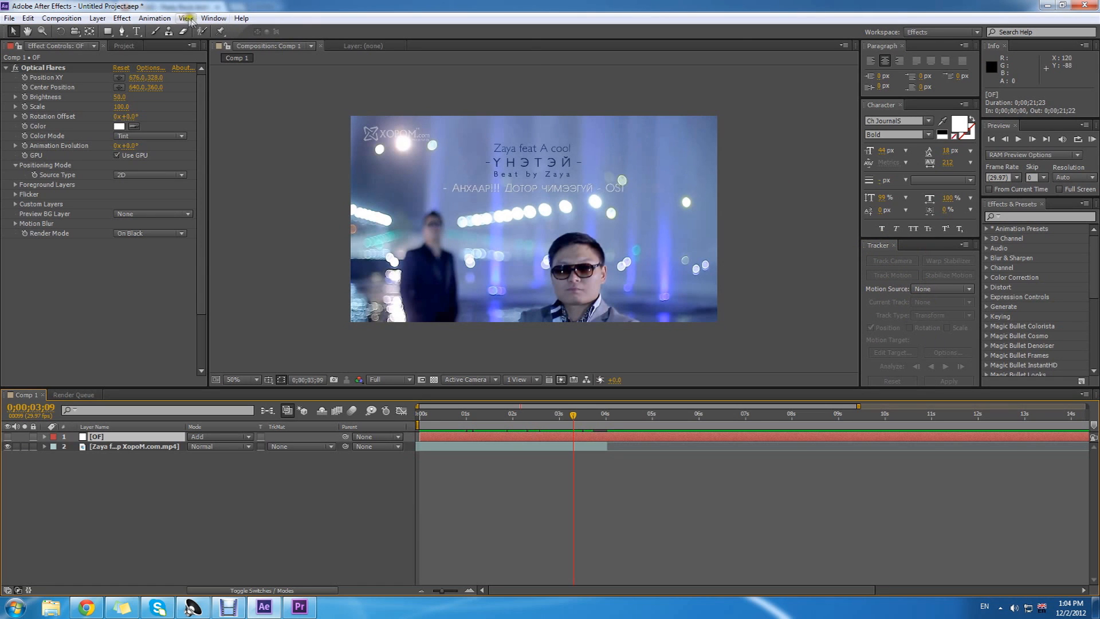
left_click(213, 17)
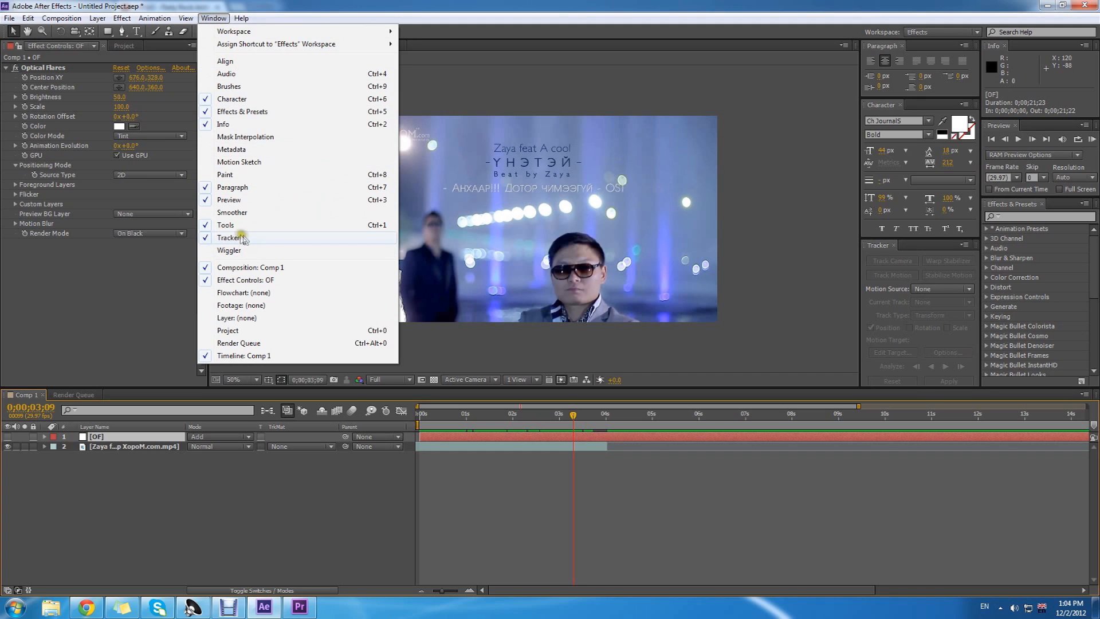
left_click(626, 5)
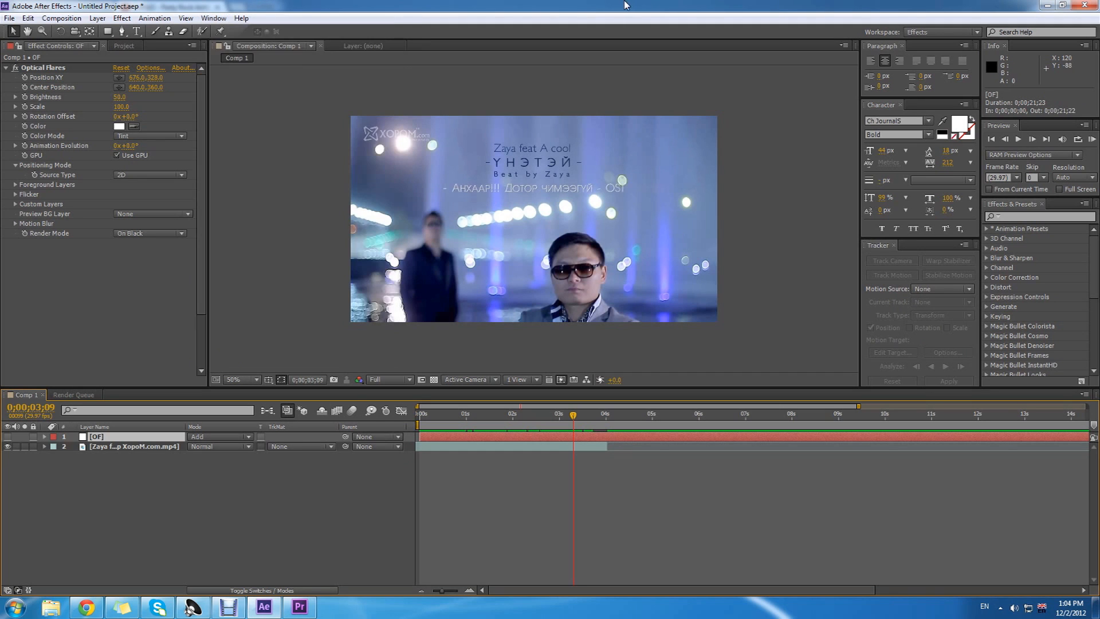
Start Track Motion on the footage layer and place Track Point 1 on a round white light in the row above the man's head
left_click(108, 447)
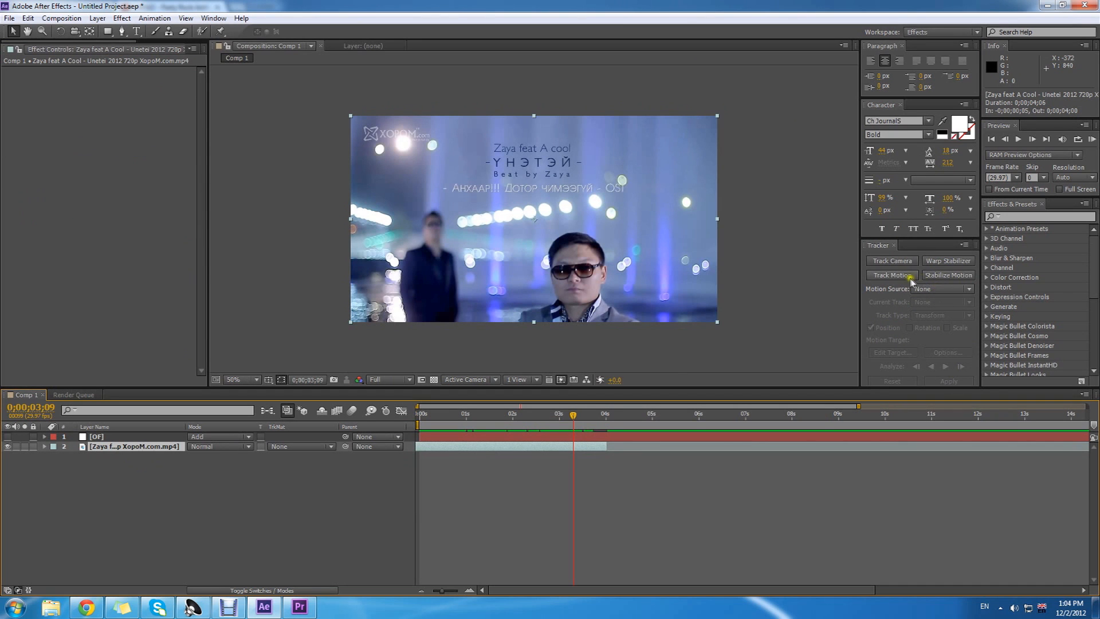
left_click(887, 276)
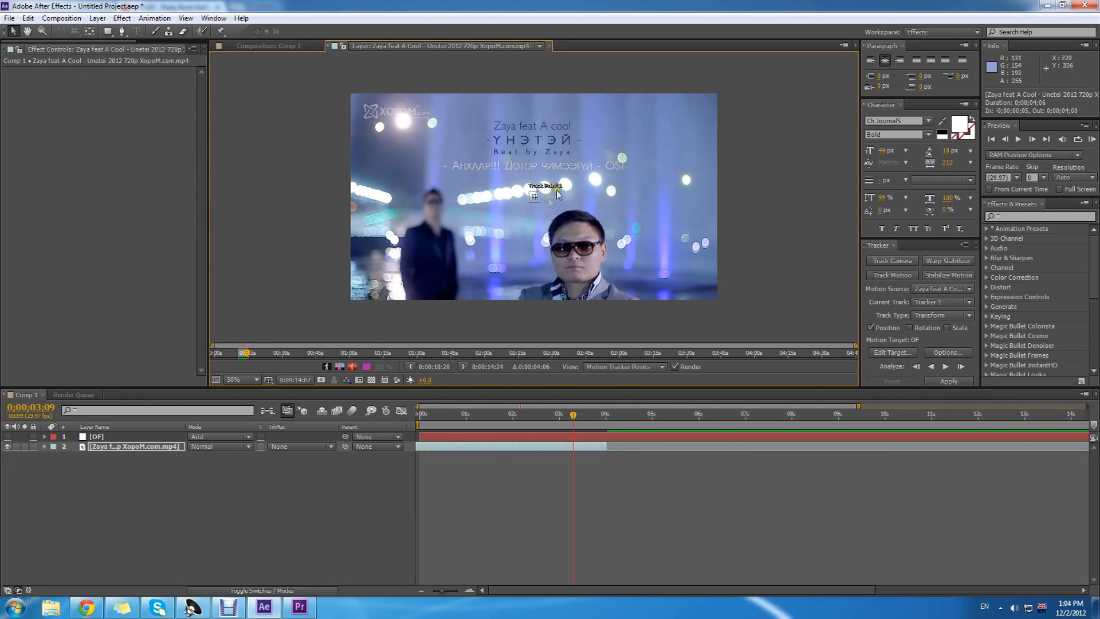
scroll(560, 187, "up", 2)
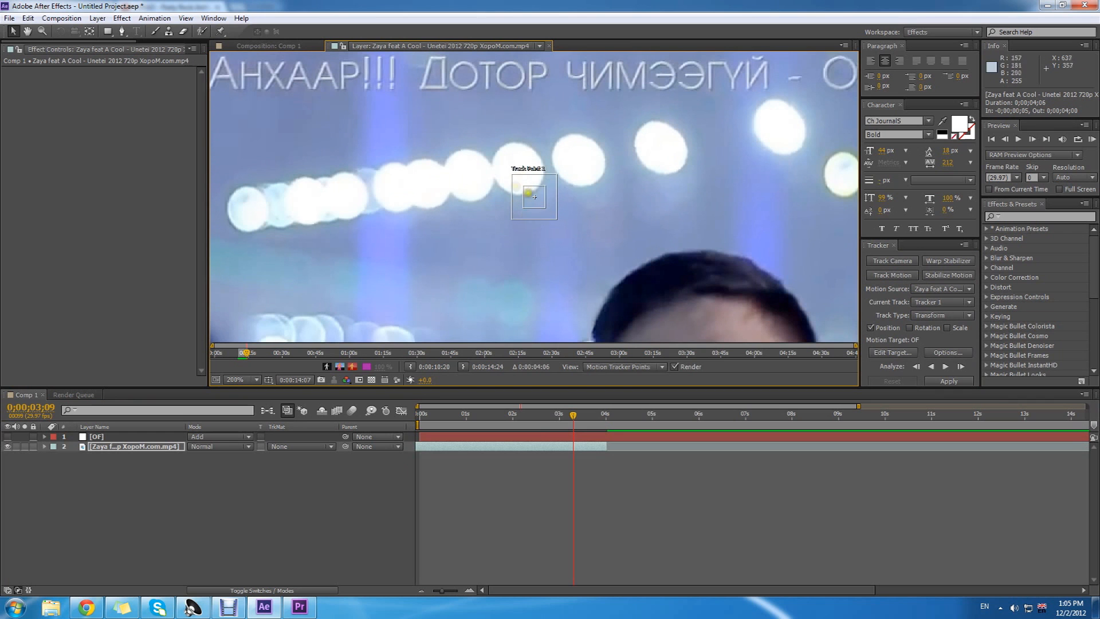
scroll(530, 191, "down", 2)
scroll(534, 197, "up", 1)
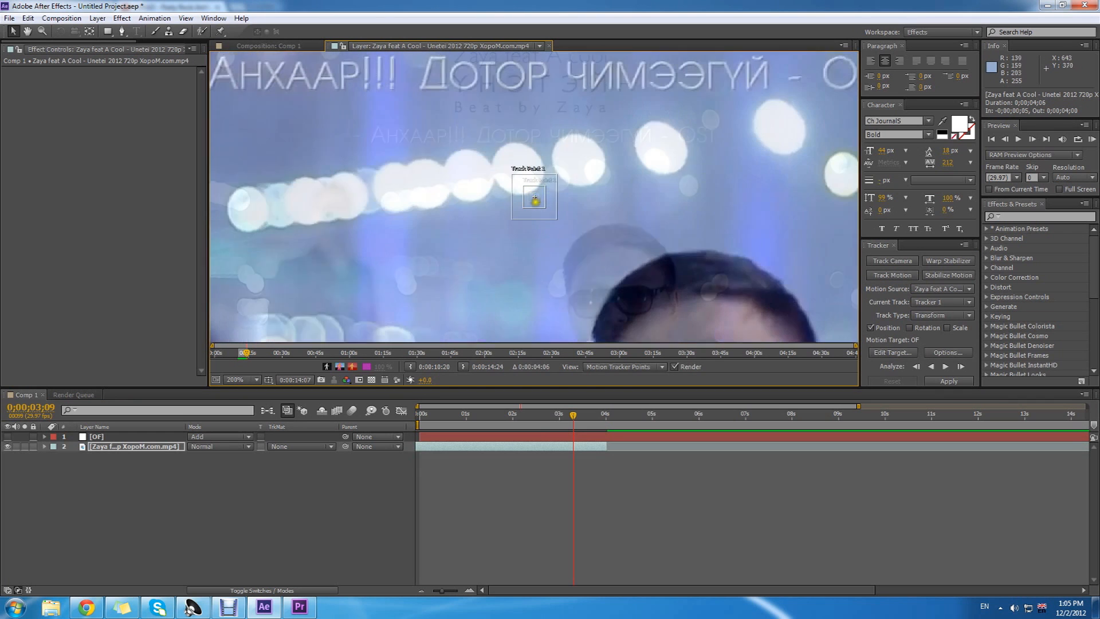
left_click_drag(532, 197, 491, 213)
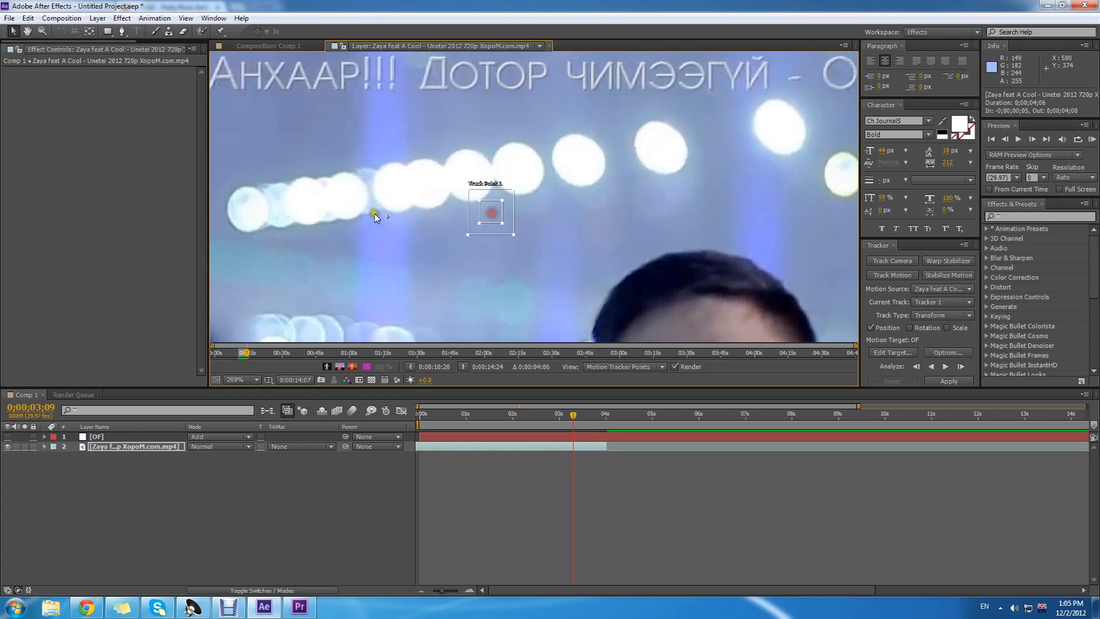
left_click_drag(388, 217, 572, 172)
key("comma")
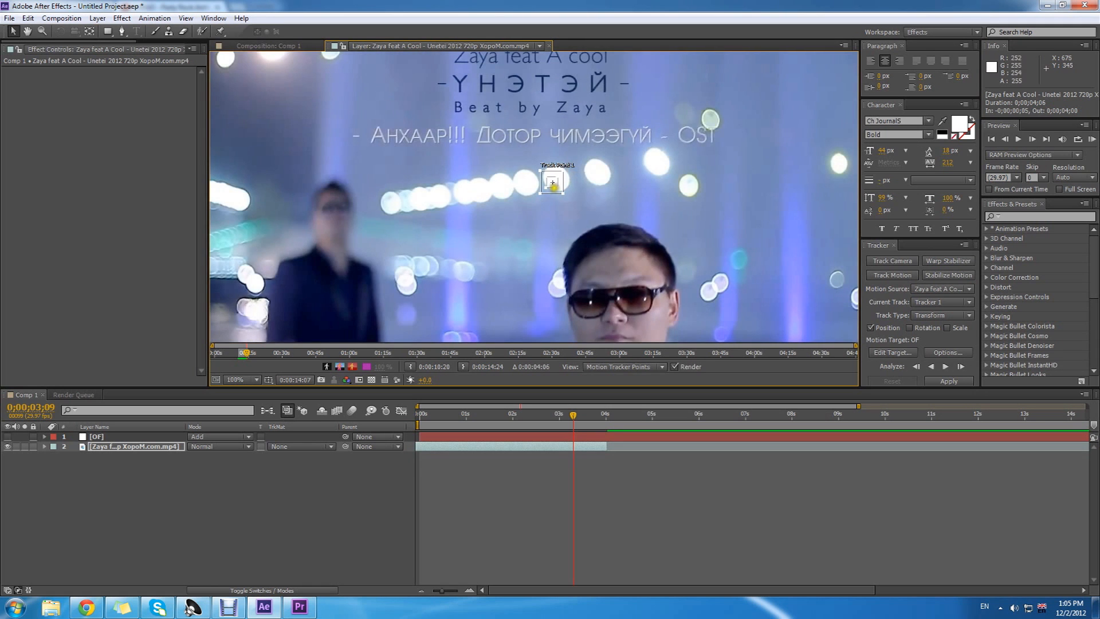
scroll(554, 184, "up", 2)
left_click_drag(545, 213, 560, 205)
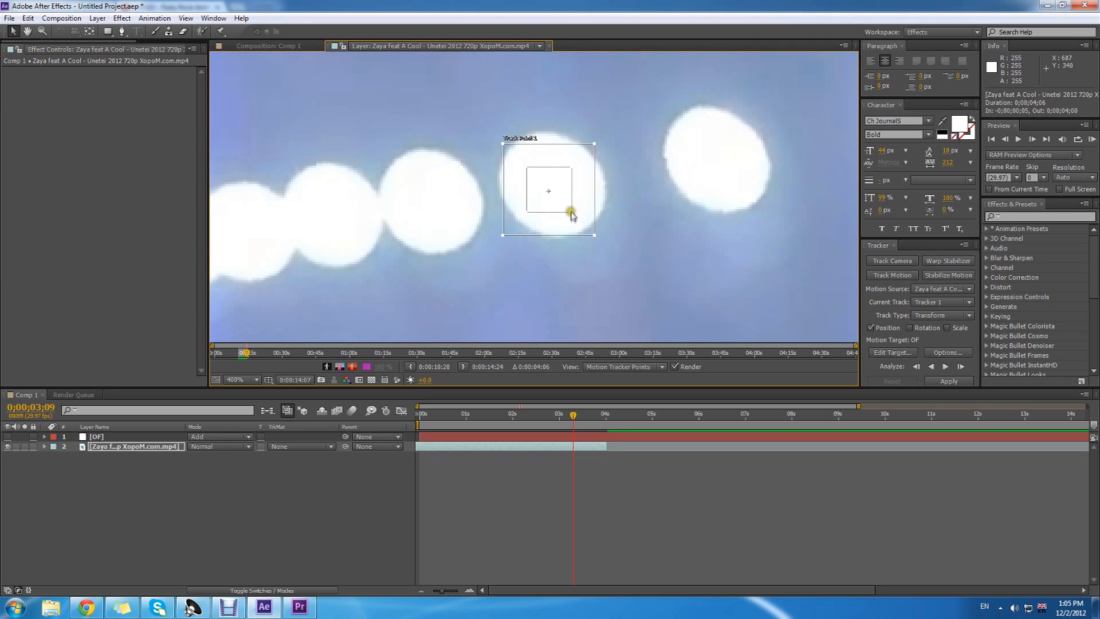
Enlarge Track Point 1's feature and search regions to enclose the whole round light
mouse_move(572, 213)
left_mouse_down()
mouse_move(602, 247)
mouse_move(571, 217)
mouse_move(609, 239)
mouse_move(593, 227)
left_mouse_up()
scroll(590, 228, "down", 6)
scroll(591, 229, "up", 3)
scroll(590, 228, "up", 2)
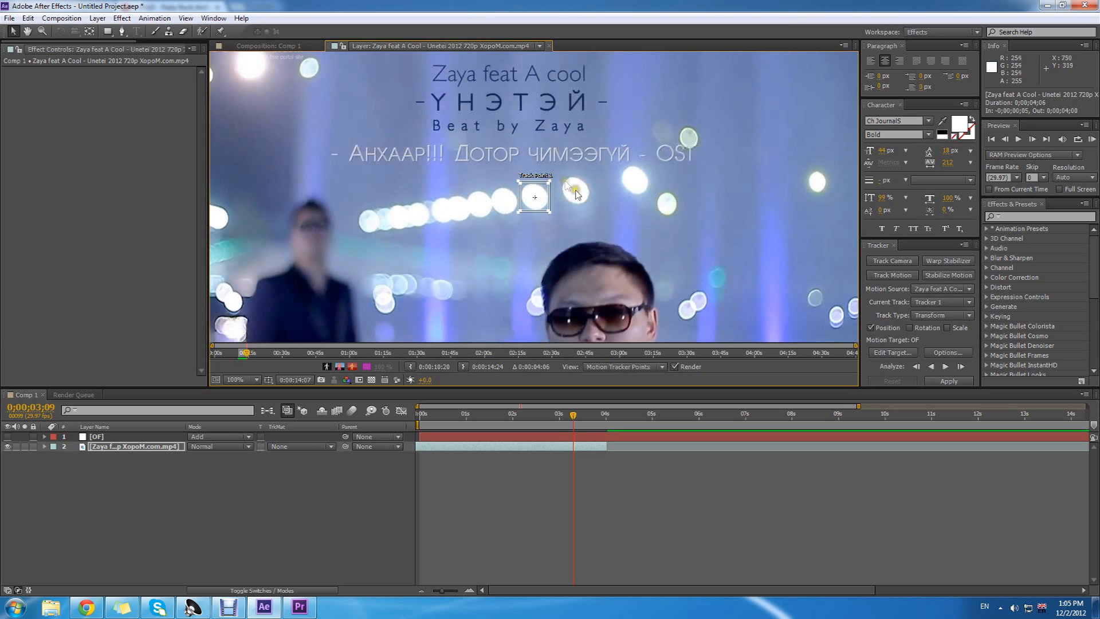
scroll(554, 204, "down", 2)
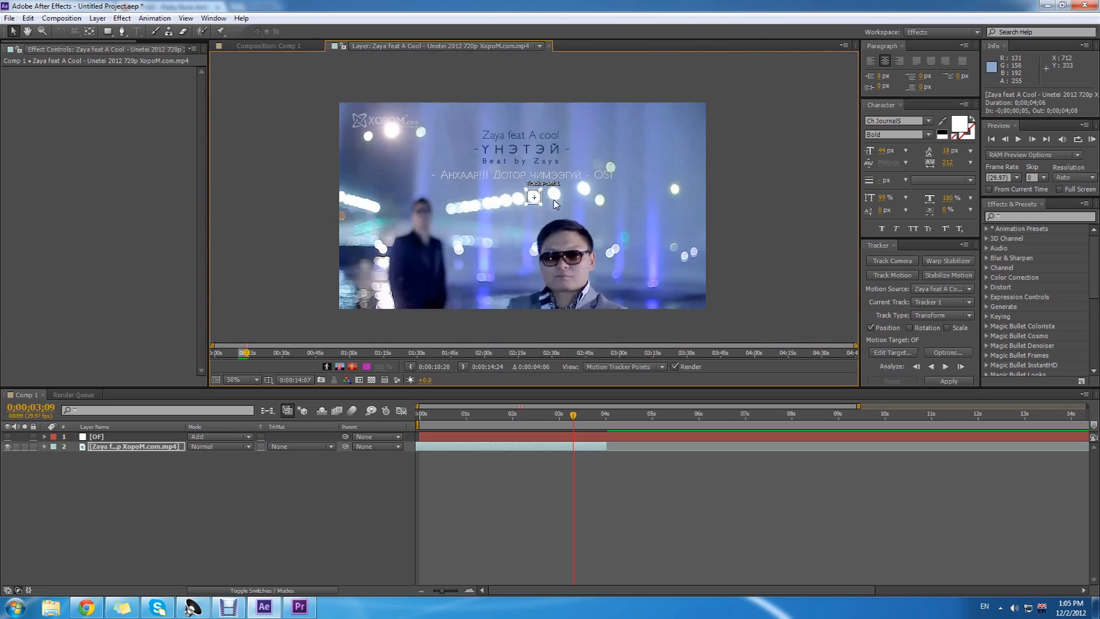
Go to the composition's first frame and place Track Point 1 on the round white light in the row
scroll(559, 256, "up", 2)
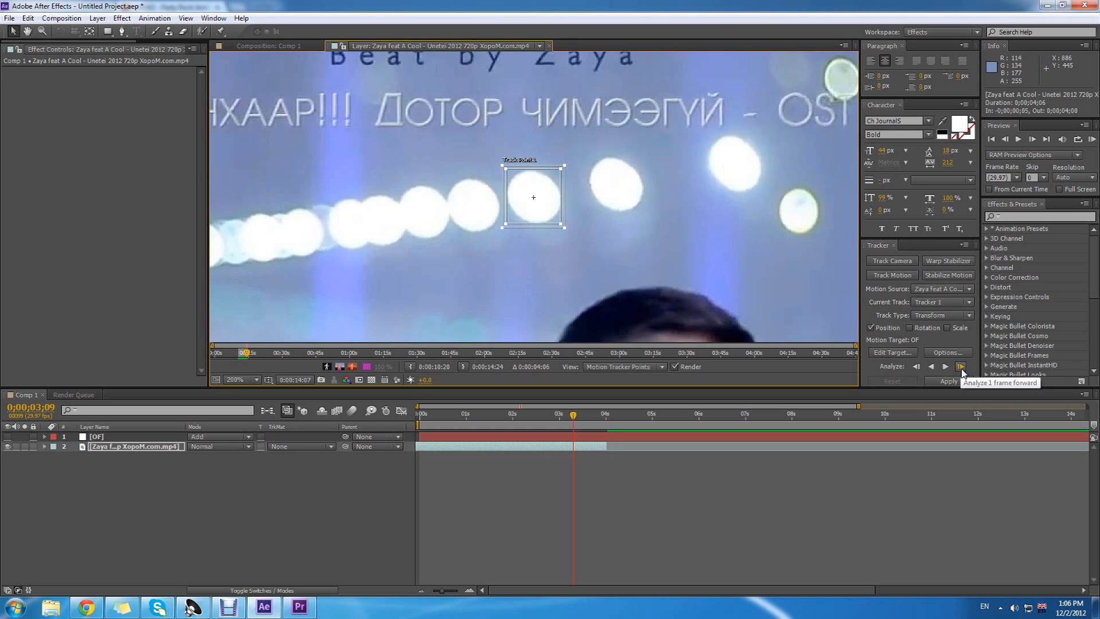
left_click_drag(577, 414, 377, 423)
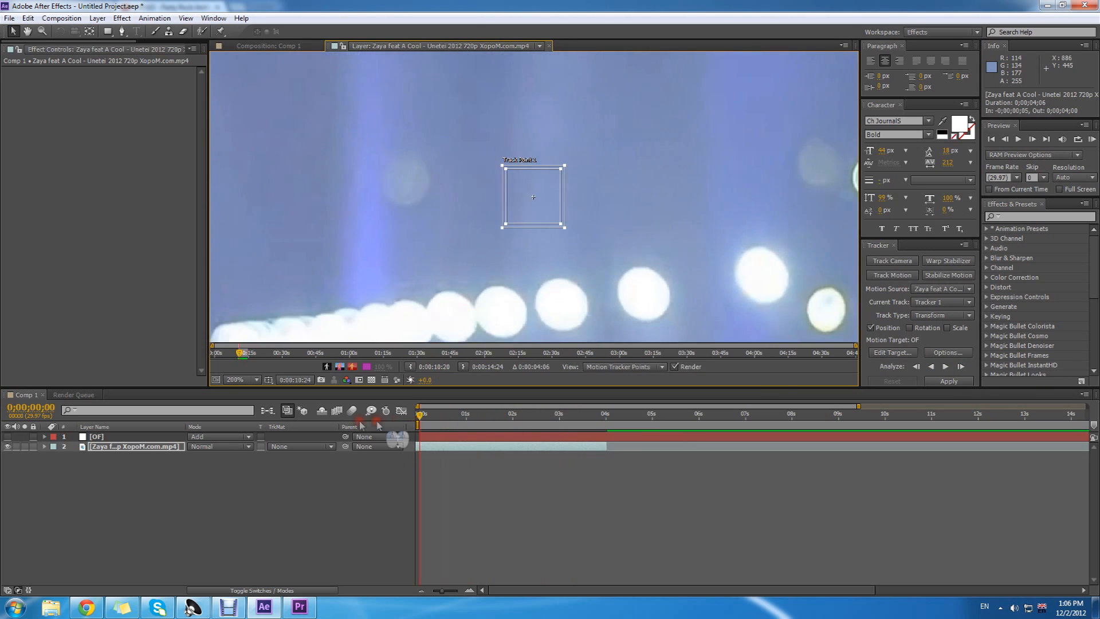
left_click_drag(543, 211, 561, 305)
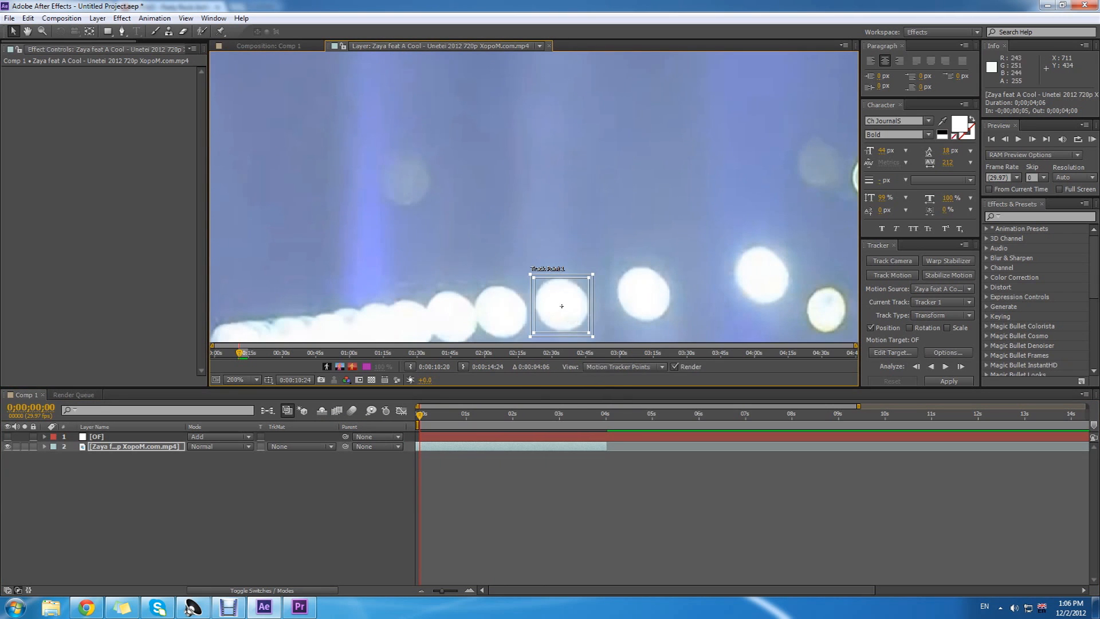
scroll(611, 312, "down", 4)
scroll(552, 194, "up", 4)
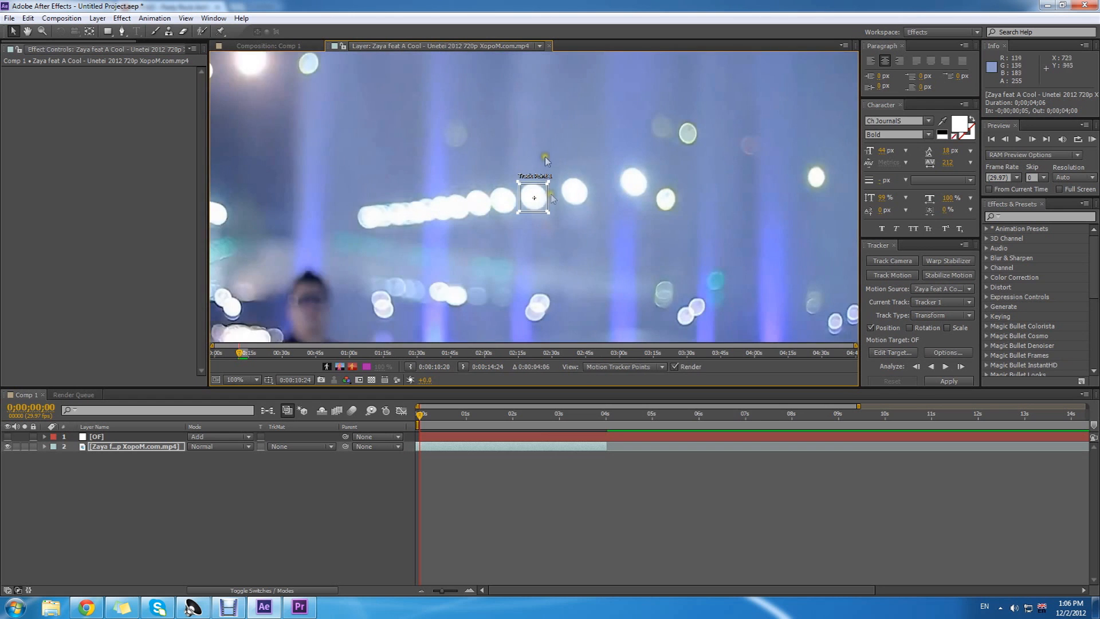
scroll(555, 140, "up", 2)
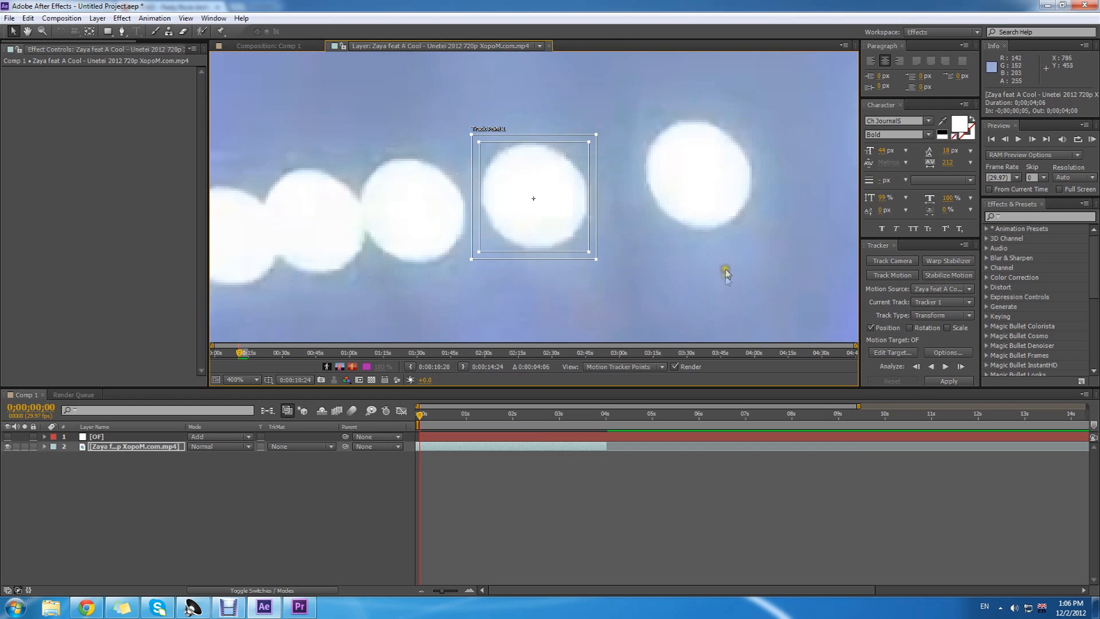
Analyze the track one frame at a time up to frame 4, nudging Track Point 1 to stay on the light
left_click(963, 367)
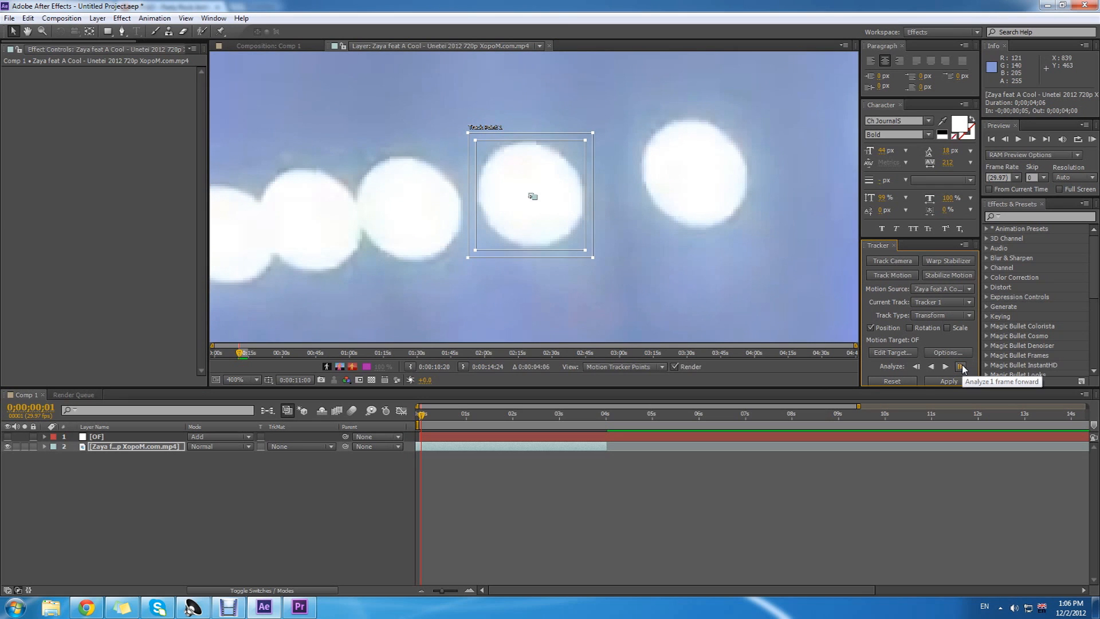
left_click(962, 367)
left_click(963, 367)
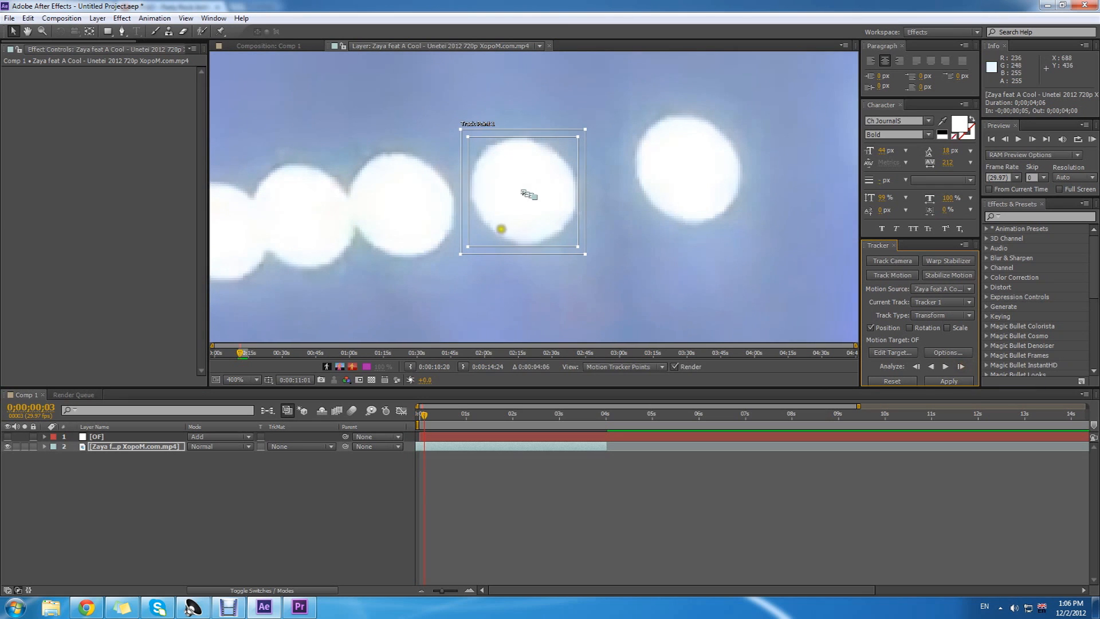
left_click_drag(523, 192, 522, 191)
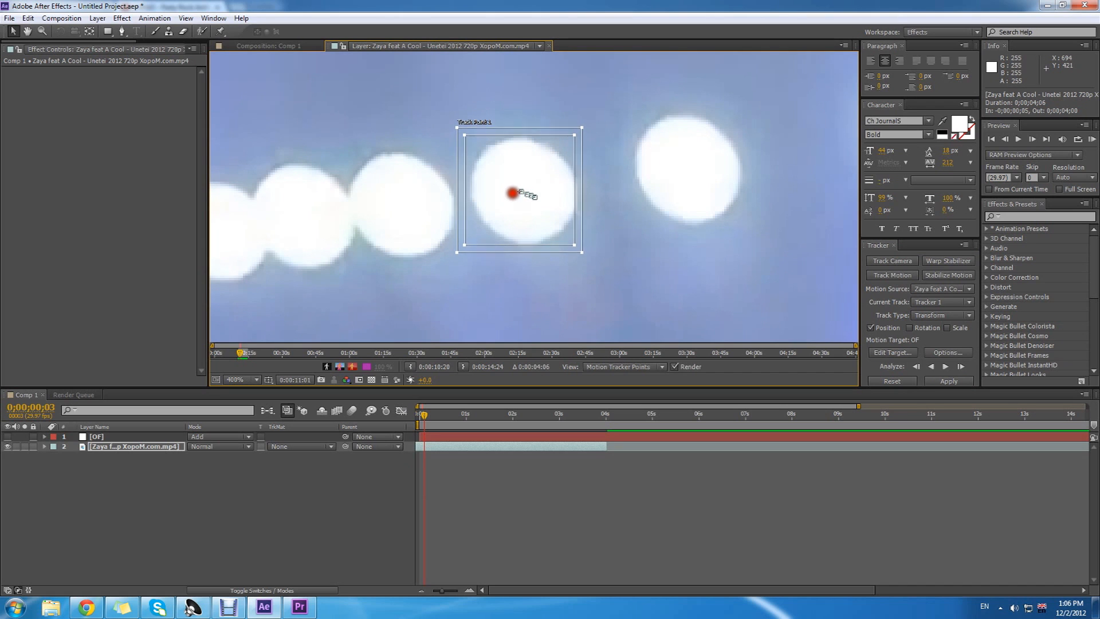
left_click(971, 365)
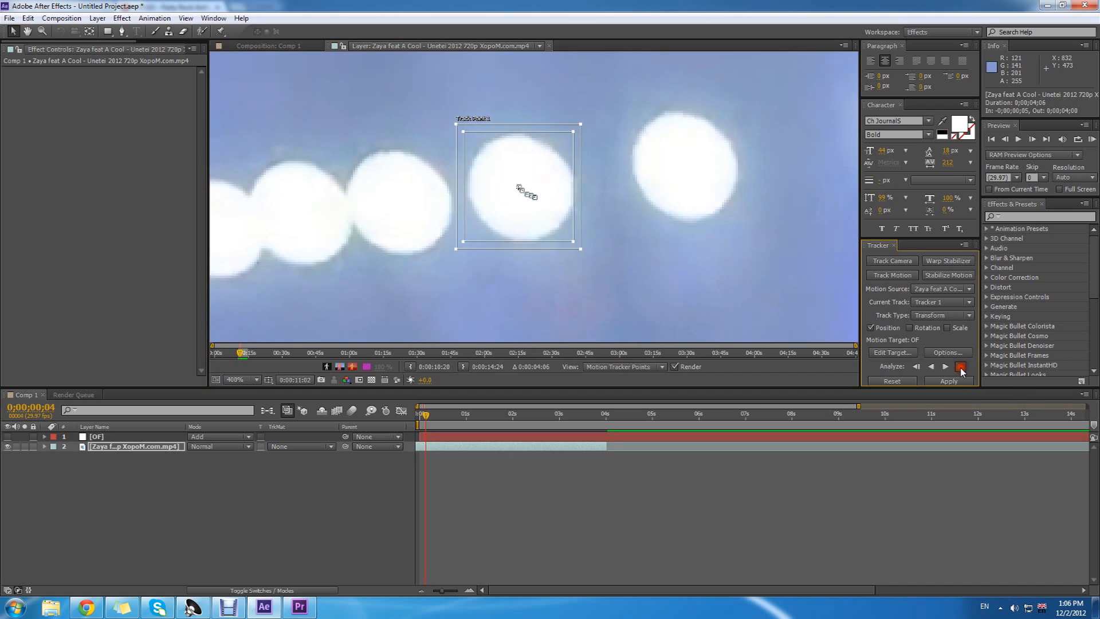
Continue the frame-by-frame analysis past frame 4 to about frame 10, recentring Track Point 1 wherever it drifts off the light
mouse_move(508, 206)
left_mouse_down()
mouse_move(536, 216)
mouse_move(511, 209)
left_mouse_up()
left_click(961, 366)
left_click(966, 366)
left_click(961, 366)
left_click(961, 366)
left_click_drag(474, 197, 522, 216)
left_click(961, 366)
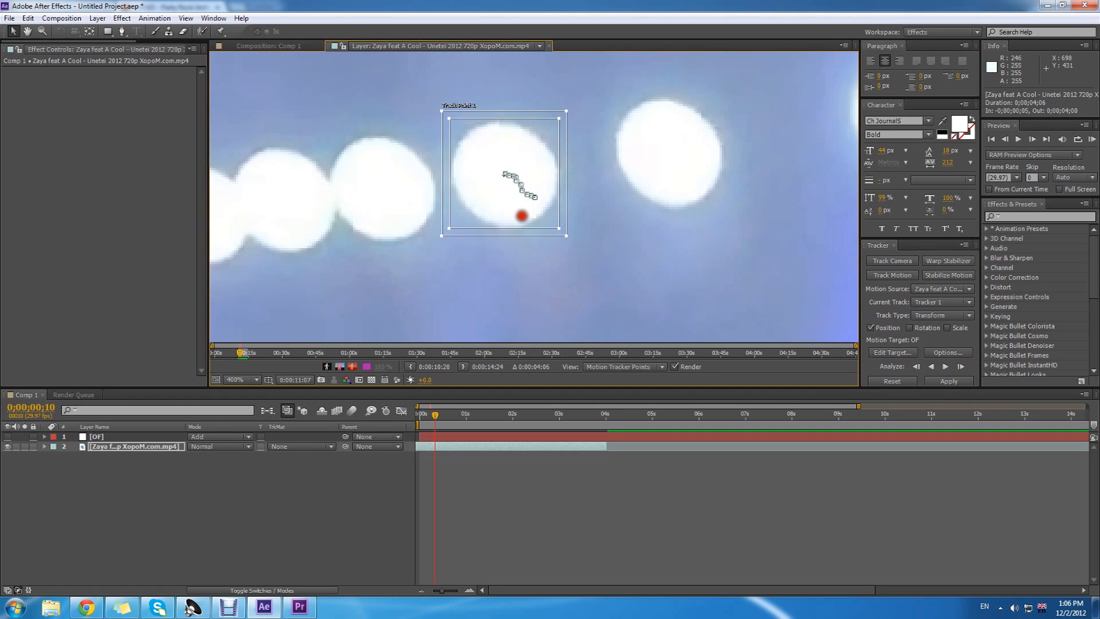
Advance the frame-by-frame tracking analysis to 0;00;00;15, keeping Track Point 1 centred on the light
left_click(961, 366)
left_click(484, 186)
left_click(962, 368)
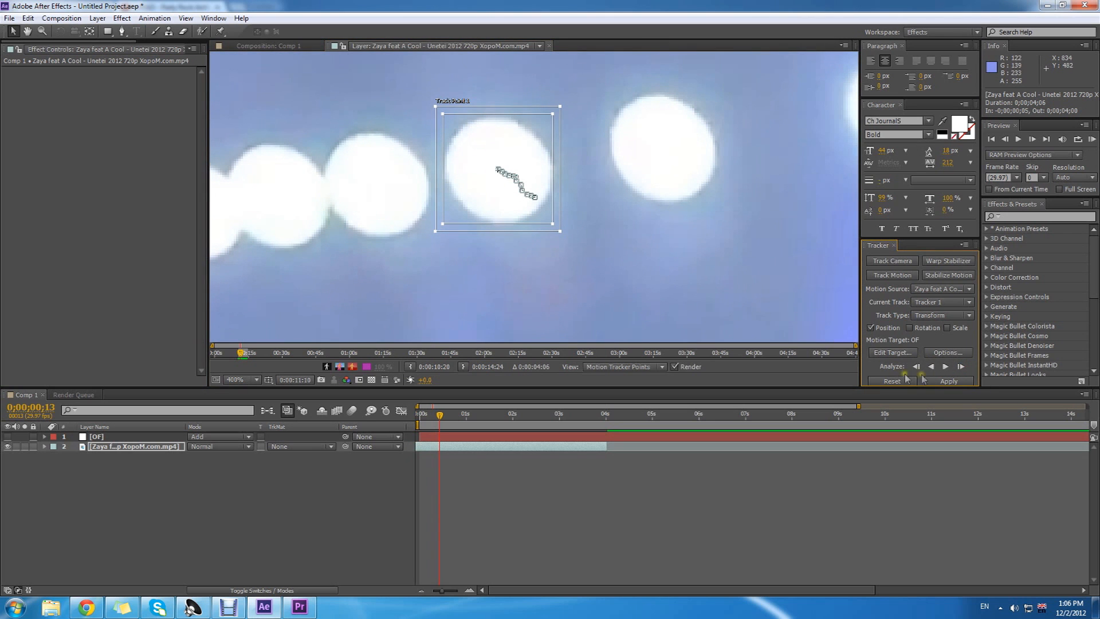
left_click(962, 367)
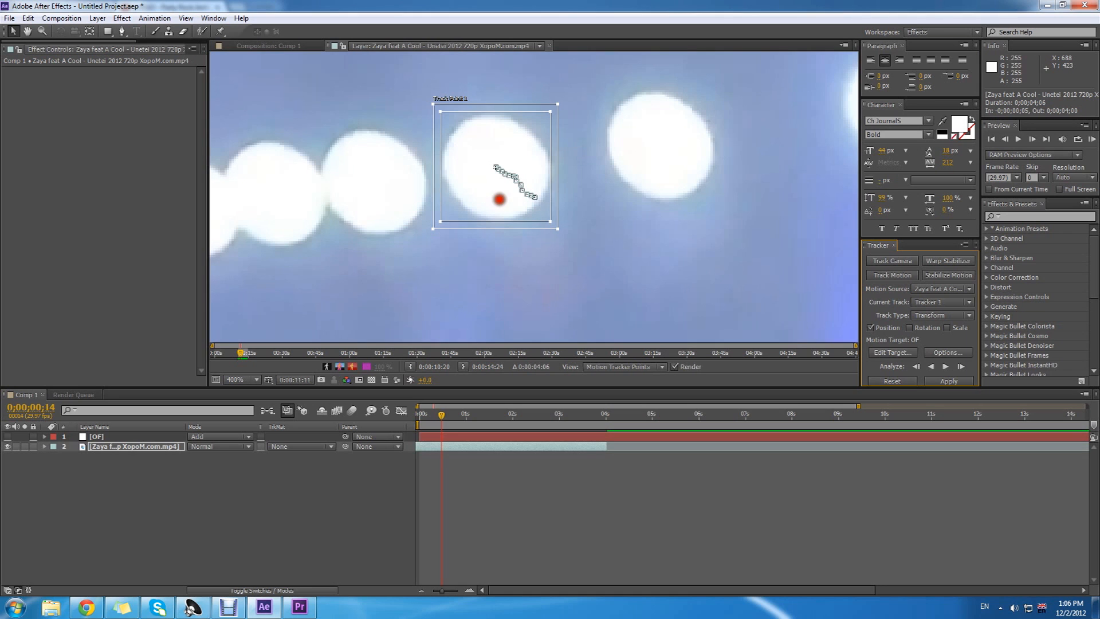
left_click(962, 362)
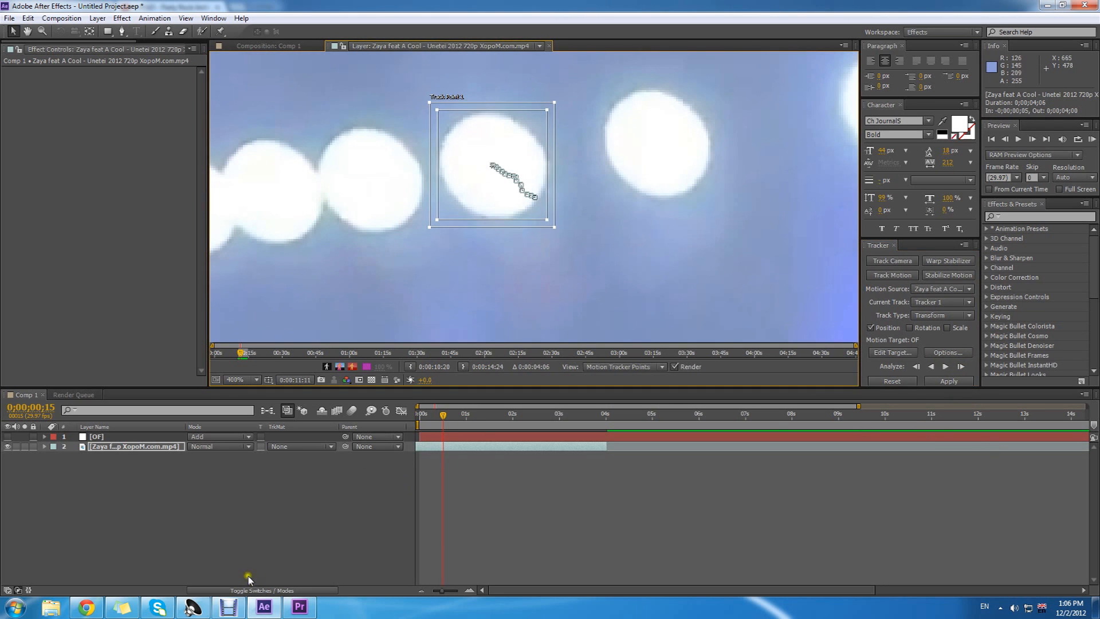
left_click(229, 607)
left_click(347, 472)
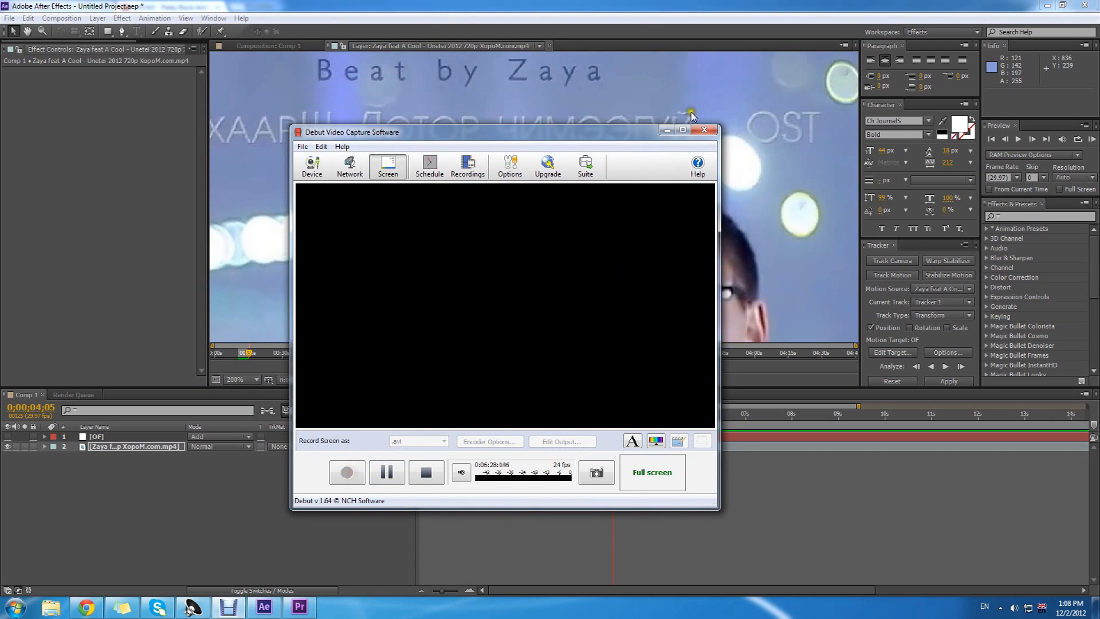
left_click(667, 131)
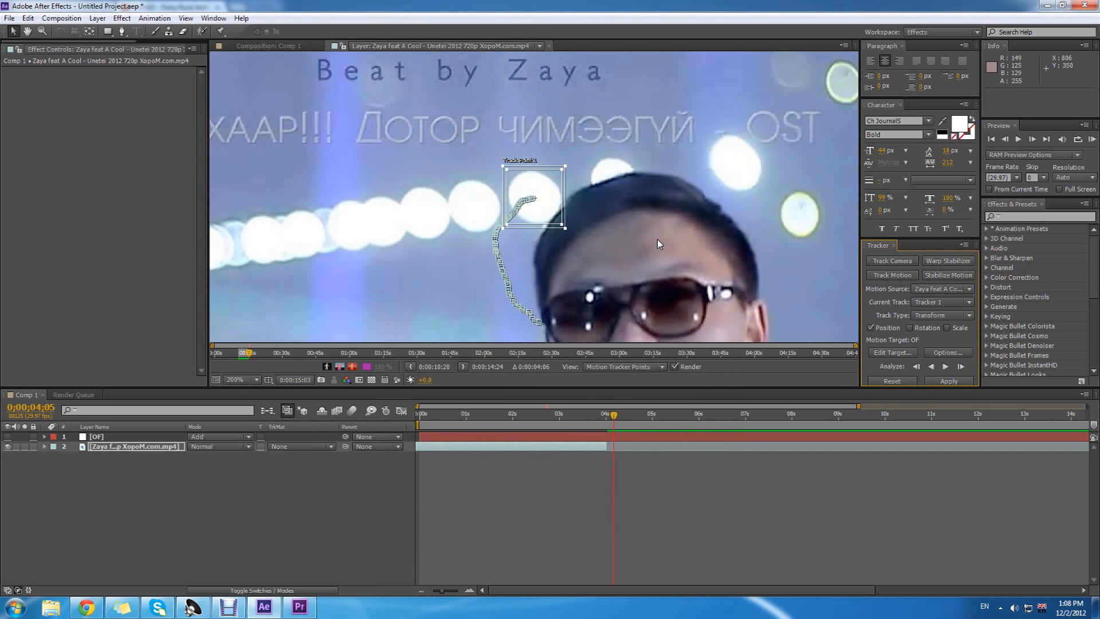
Inspect the tracked path around the light, and view Comp 1 at 0;00;03;13
scroll(583, 201, "up", 1)
scroll(583, 201, "down", 1)
scroll(534, 192, "up", 1)
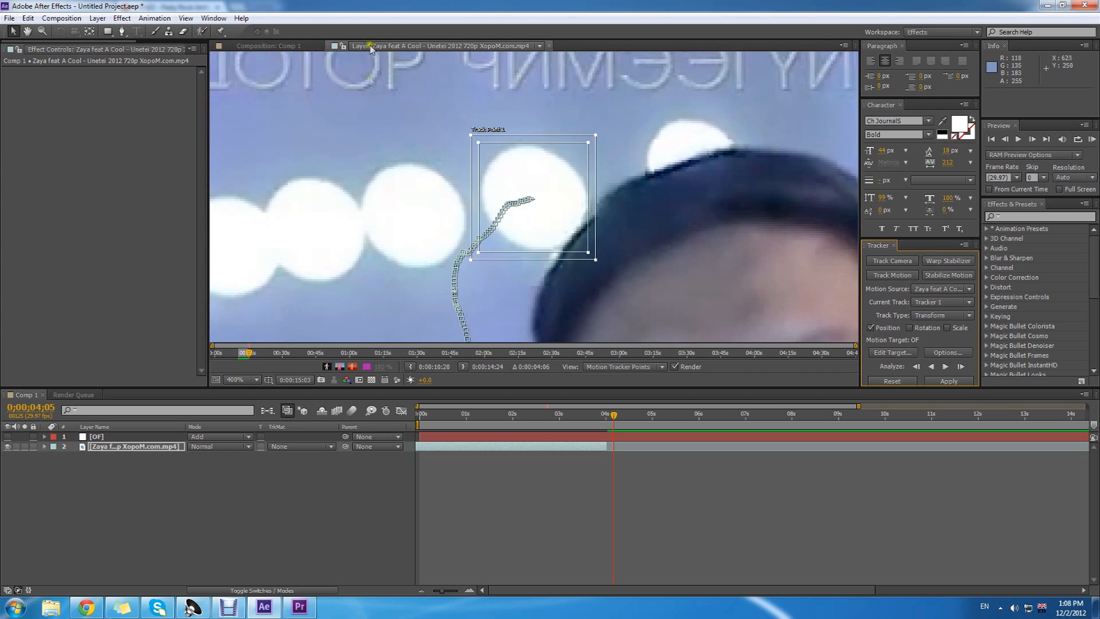
left_click(270, 46)
left_click_drag(619, 421, 580, 419)
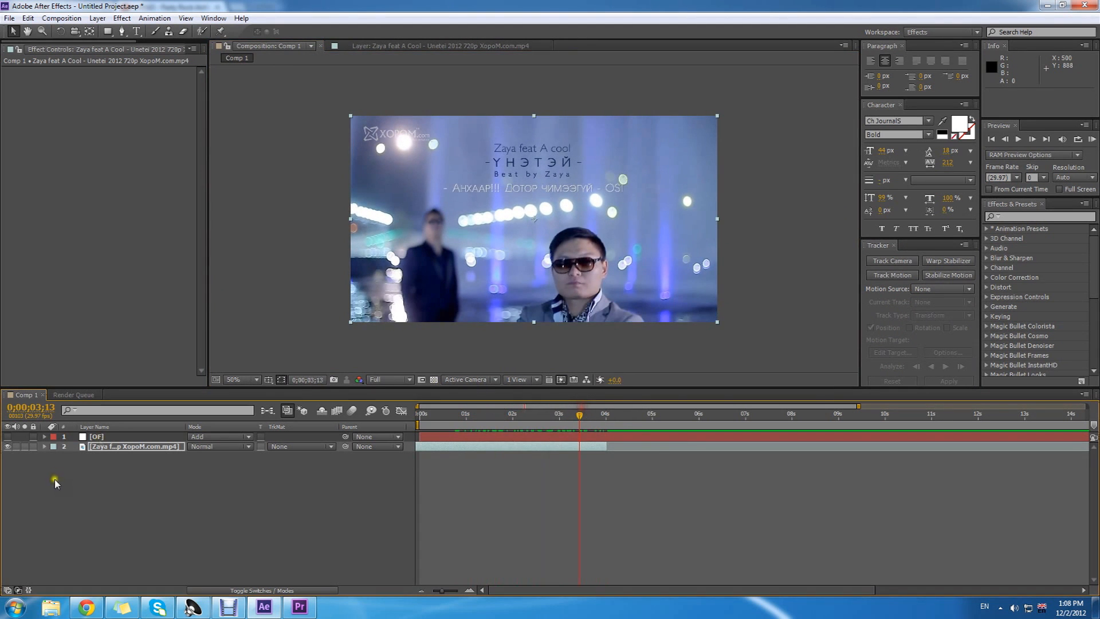
Add a new null object to Comp 1 and examine its placement near the row of lights
left_click(96, 437)
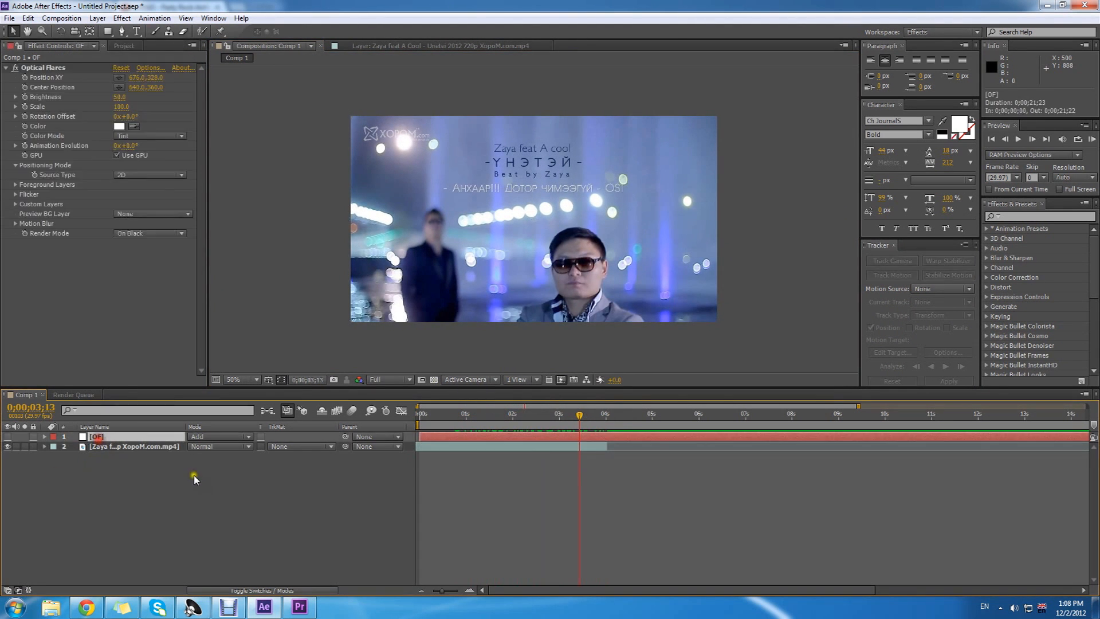
left_click(122, 18)
mouse_move(93, 17)
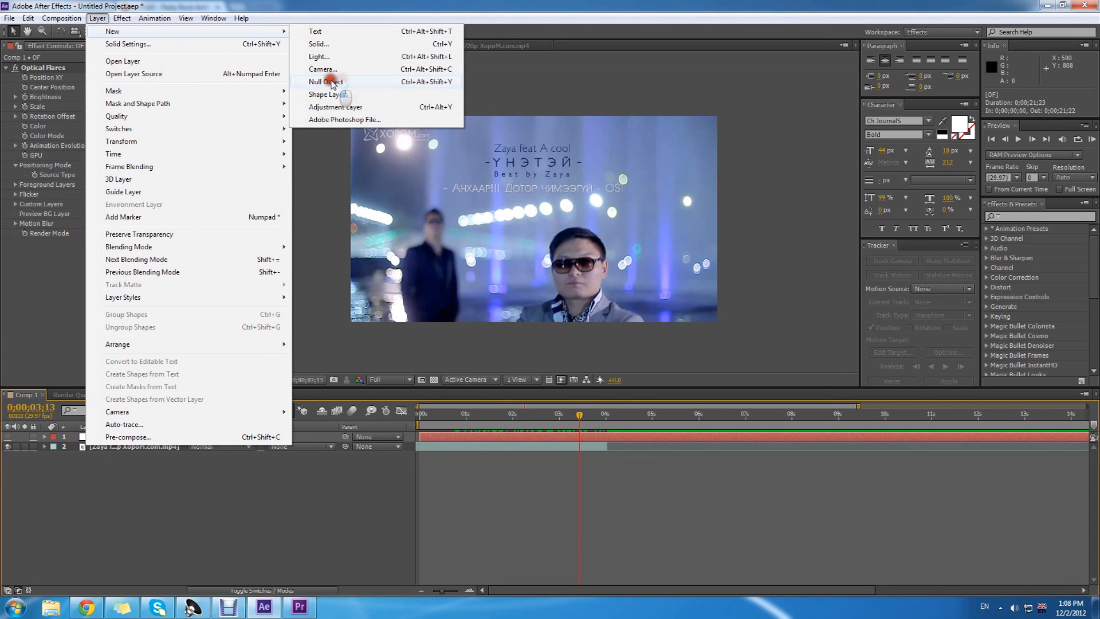
left_click(325, 82)
key("period")
key("period")
scroll(567, 202, "down", 1)
scroll(571, 241, "up", 1)
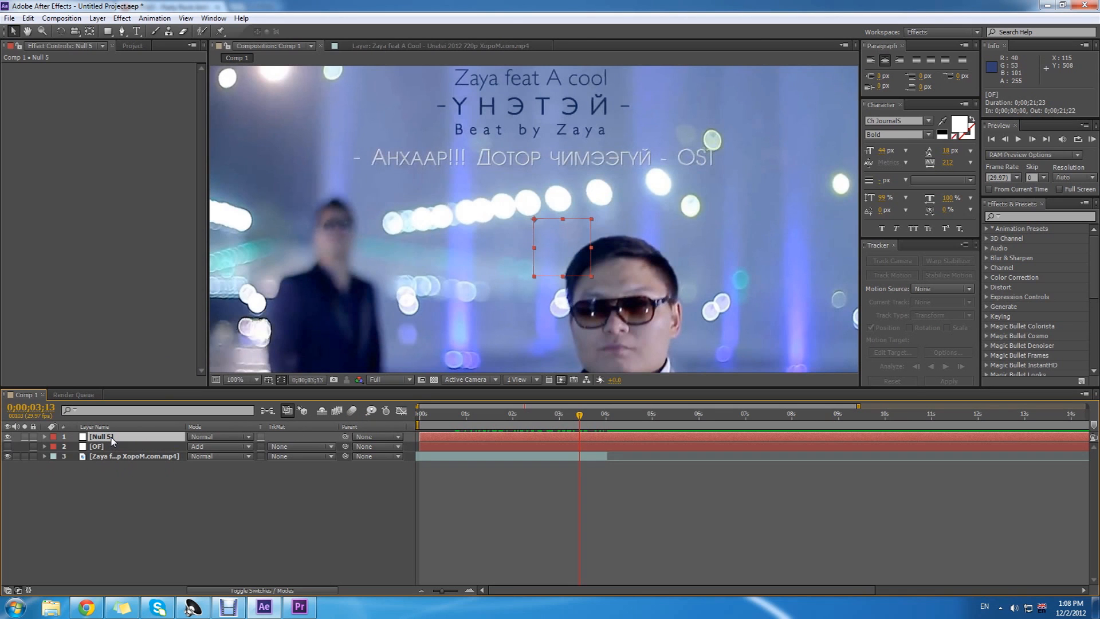
Return to the footage layer's track and set its motion target to the Null 5 layer
left_click(229, 440)
left_click(401, 45)
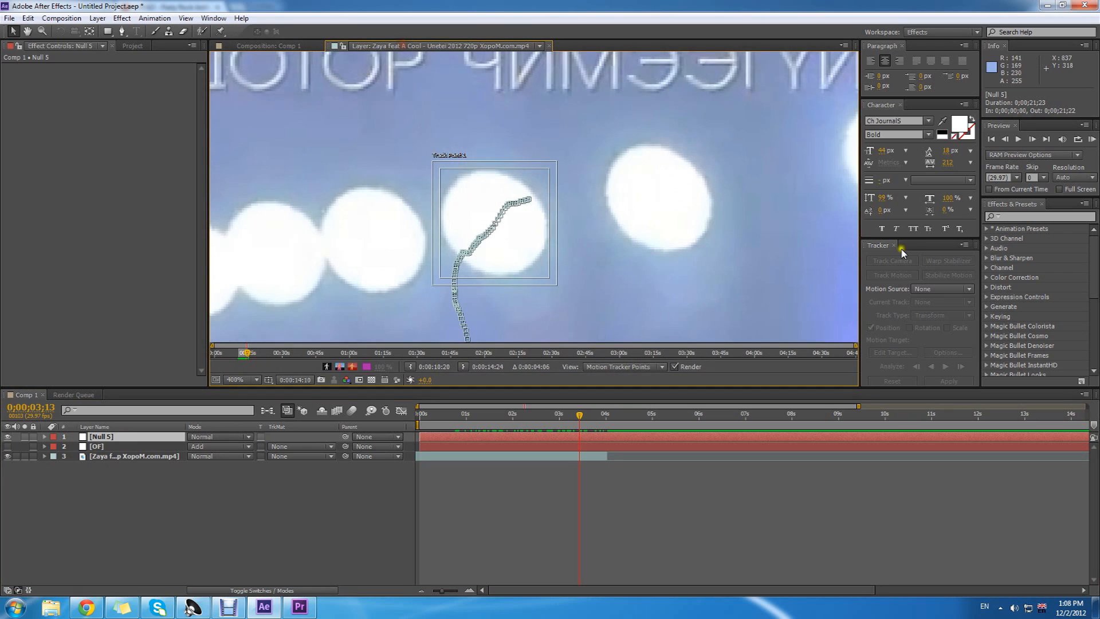
left_click(185, 456)
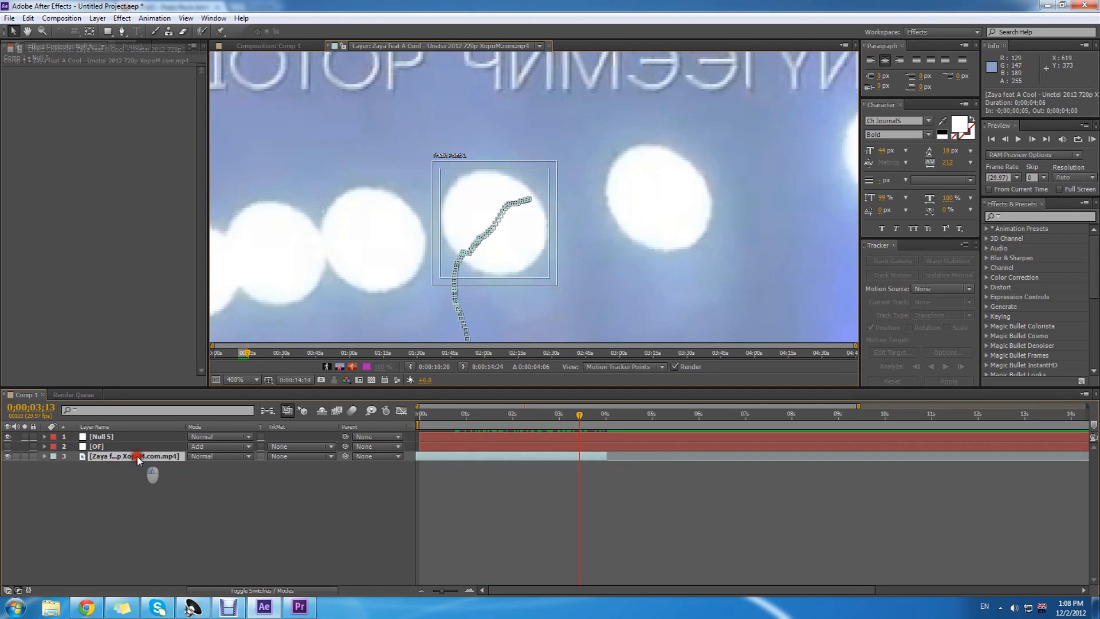
left_click(895, 353)
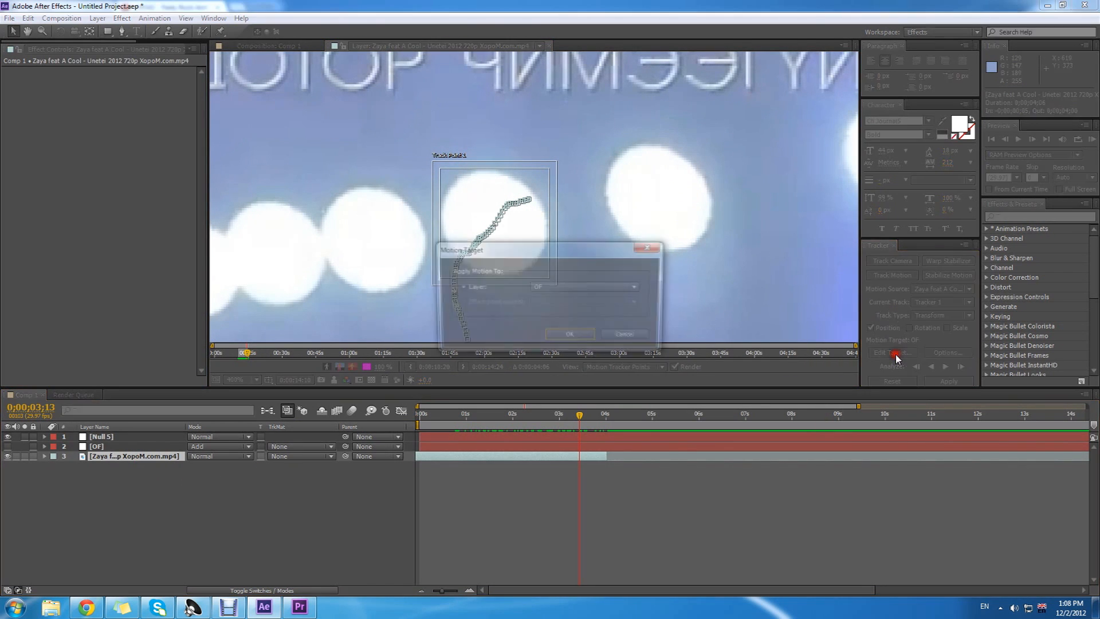
left_click(538, 288)
left_click(558, 302)
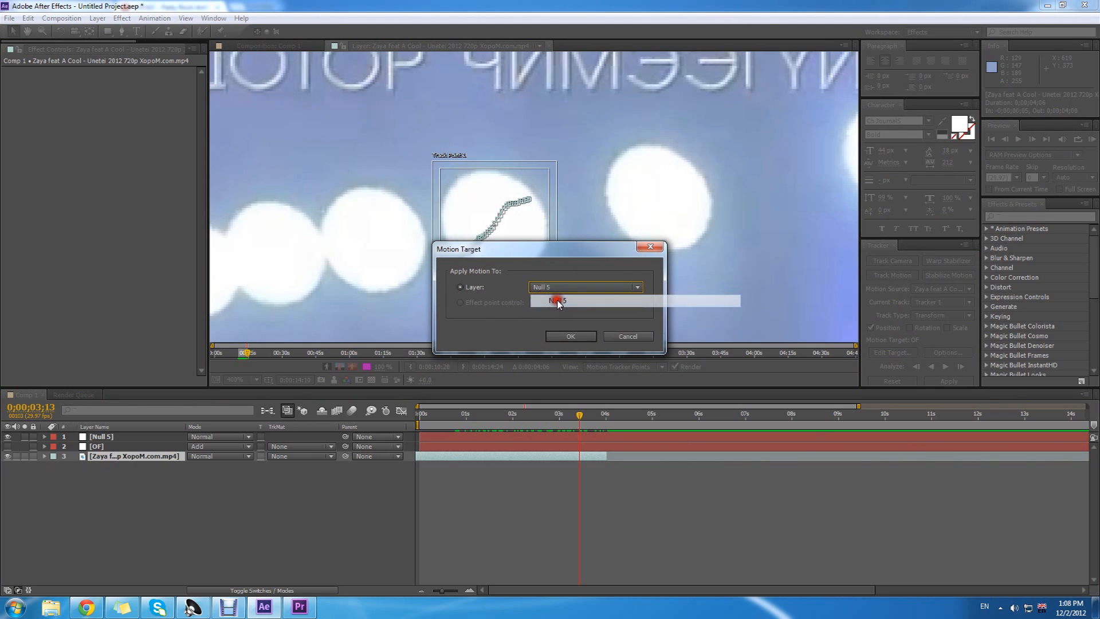
left_click(568, 335)
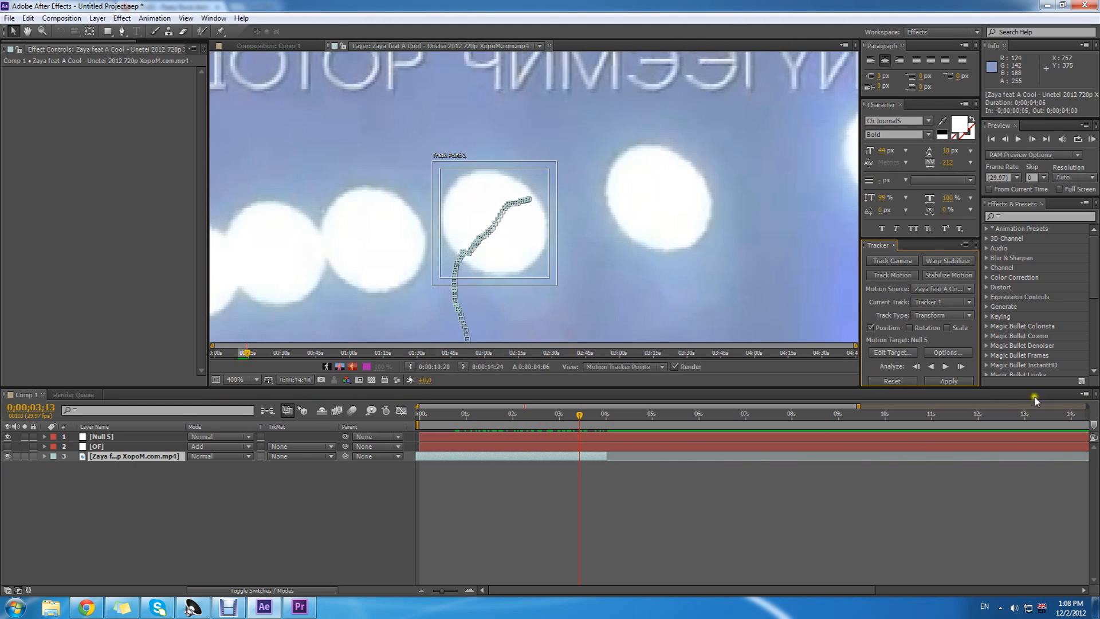
Apply the tracking data to the null in both X and Y dimensions
left_click(948, 381)
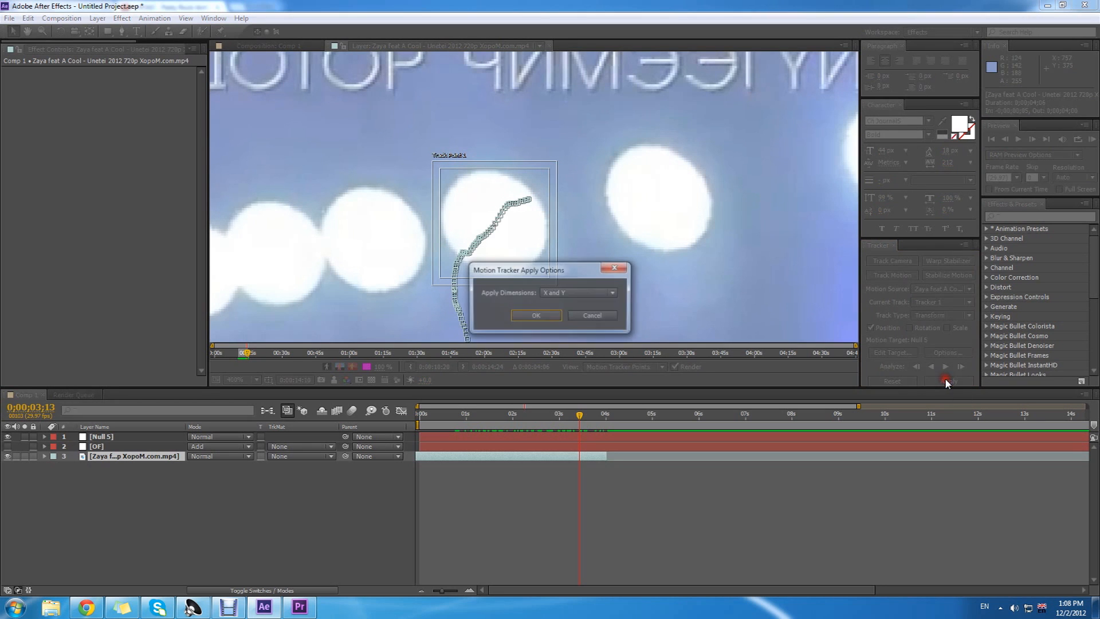
left_click(527, 317)
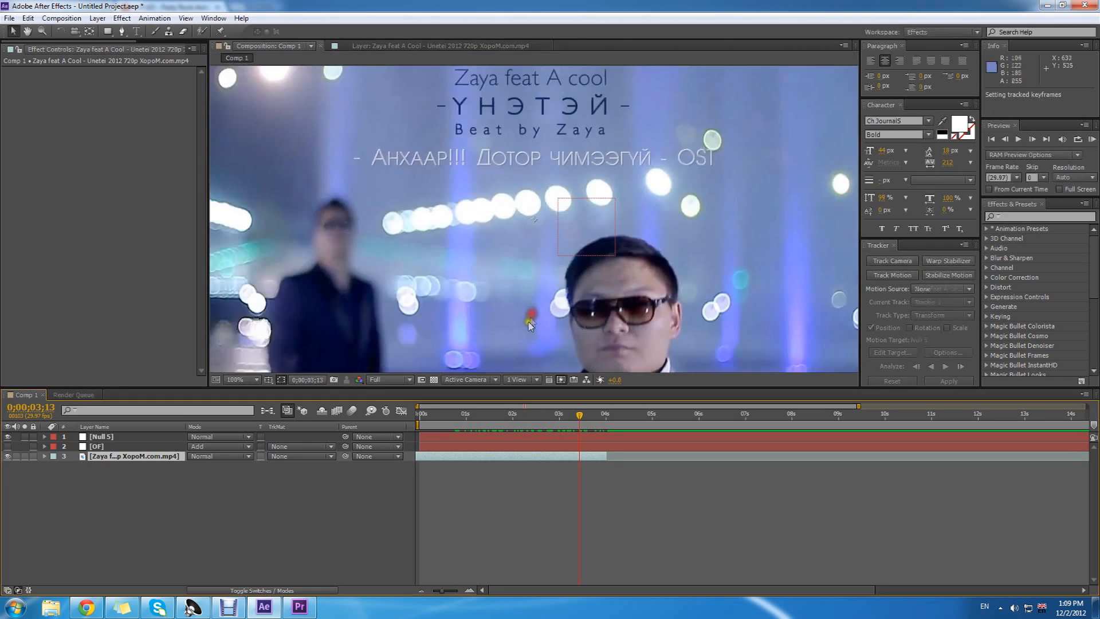
scroll(537, 247, "down", 4)
scroll(538, 247, "up", 3)
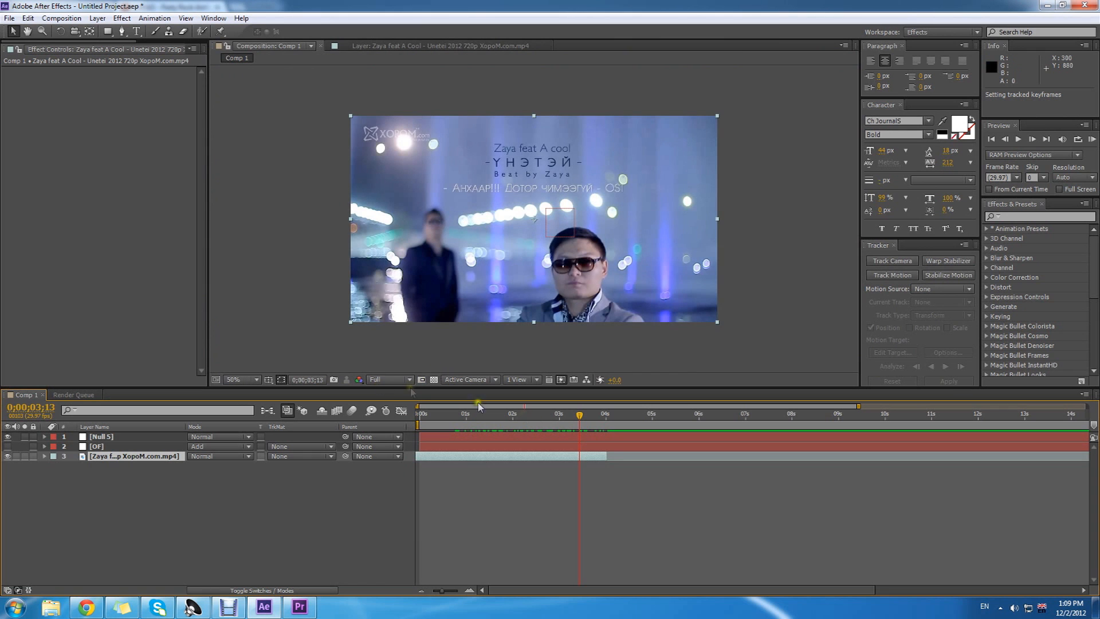
Scrub the composition to check the null's motion, make the OF layer visible again, and stop at 0;00;03;19
left_click_drag(536, 421, 585, 404)
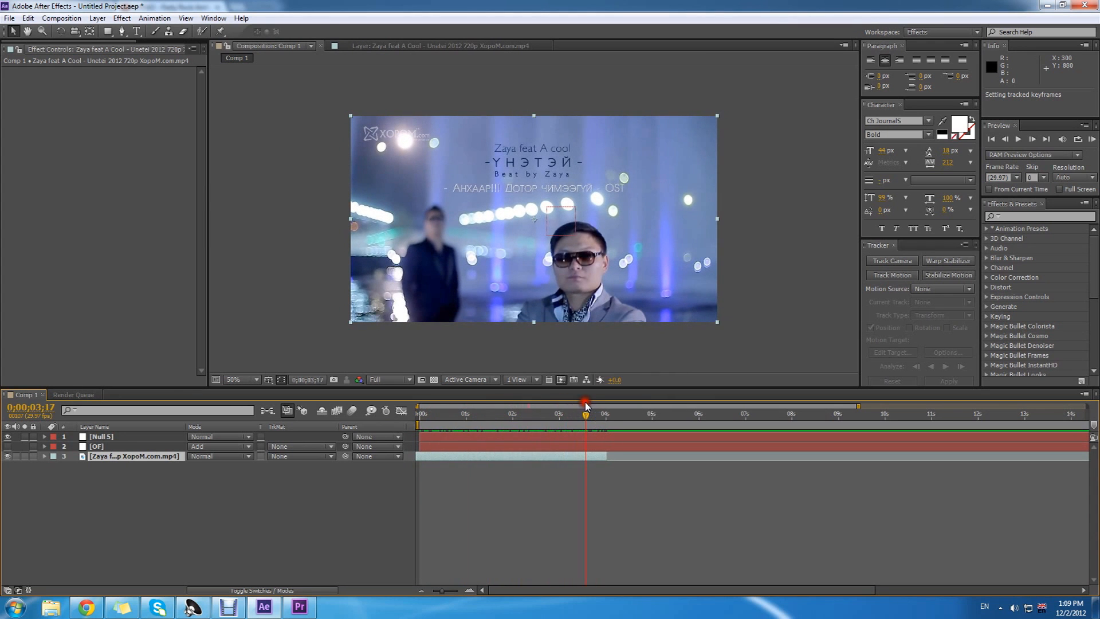
left_click(8, 446)
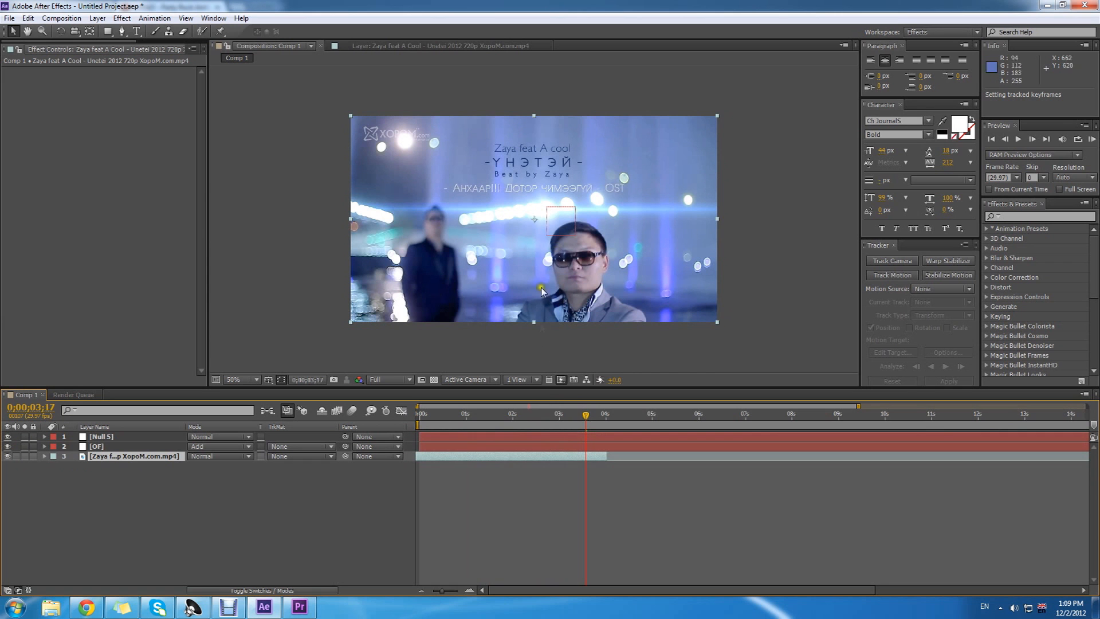
mouse_move(586, 417)
left_mouse_down()
mouse_move(418, 424)
mouse_move(591, 424)
mouse_move(399, 424)
mouse_move(628, 427)
mouse_move(511, 432)
mouse_move(589, 411)
left_mouse_up()
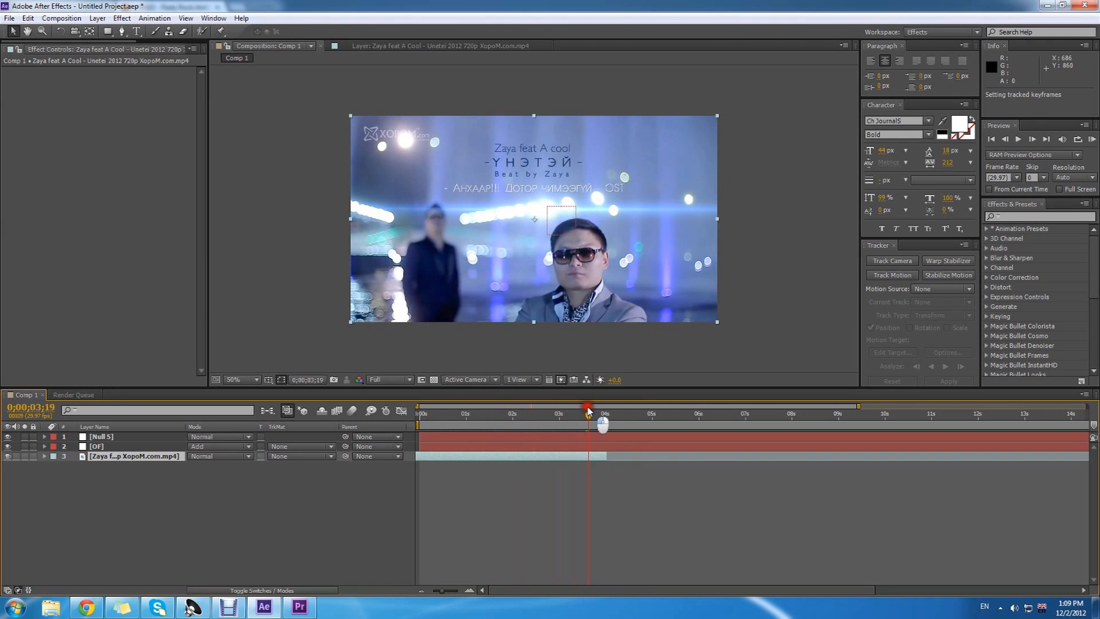
Parent the OF flare layer to the Null 5 layer so it inherits the tracked motion
left_click(106, 446)
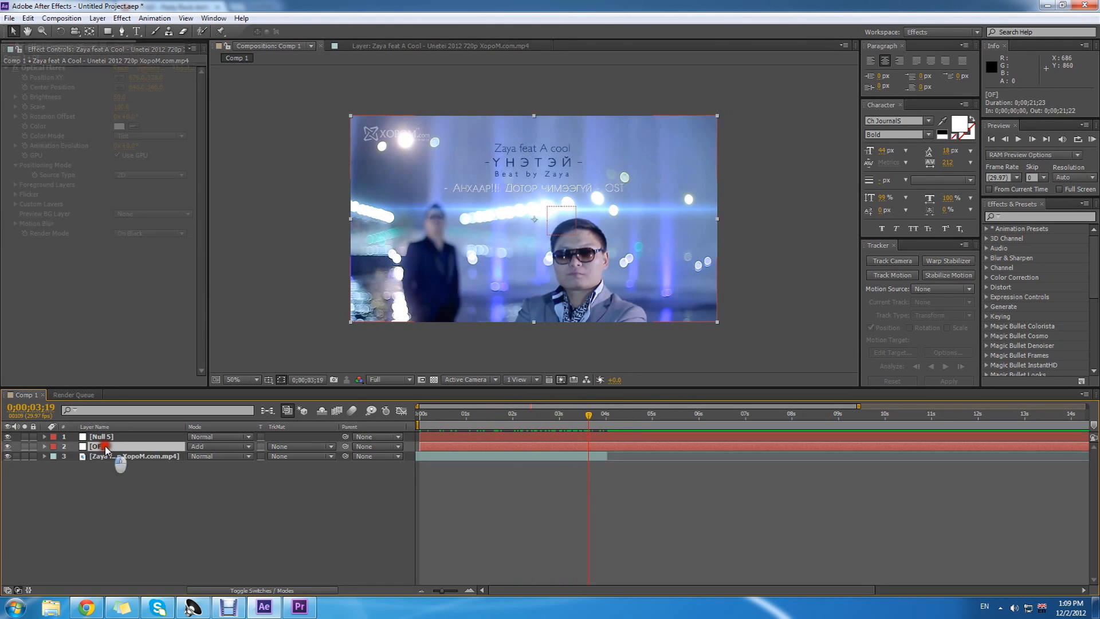
left_click(114, 456)
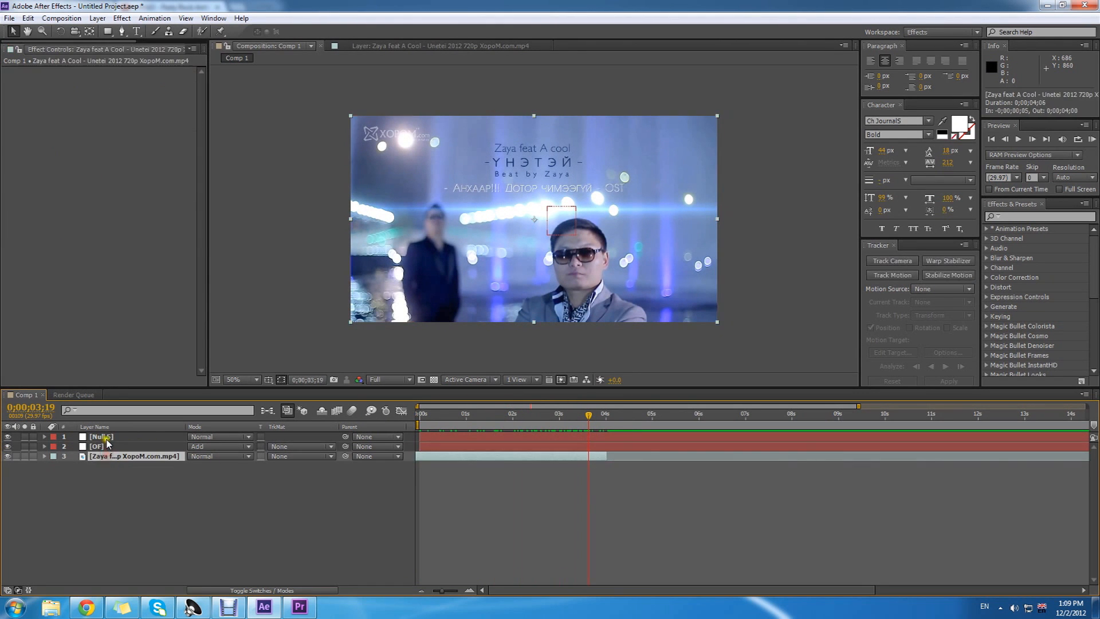
left_click(103, 436)
left_click(106, 447)
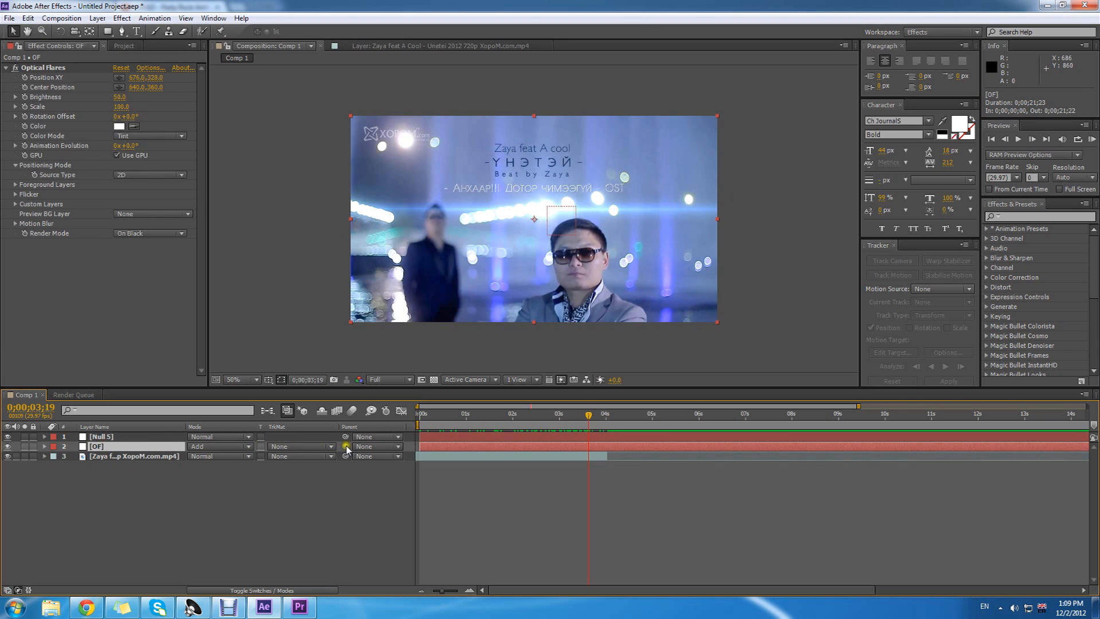
mouse_move(346, 449)
left_mouse_down()
mouse_move(325, 441)
mouse_move(343, 449)
left_mouse_up()
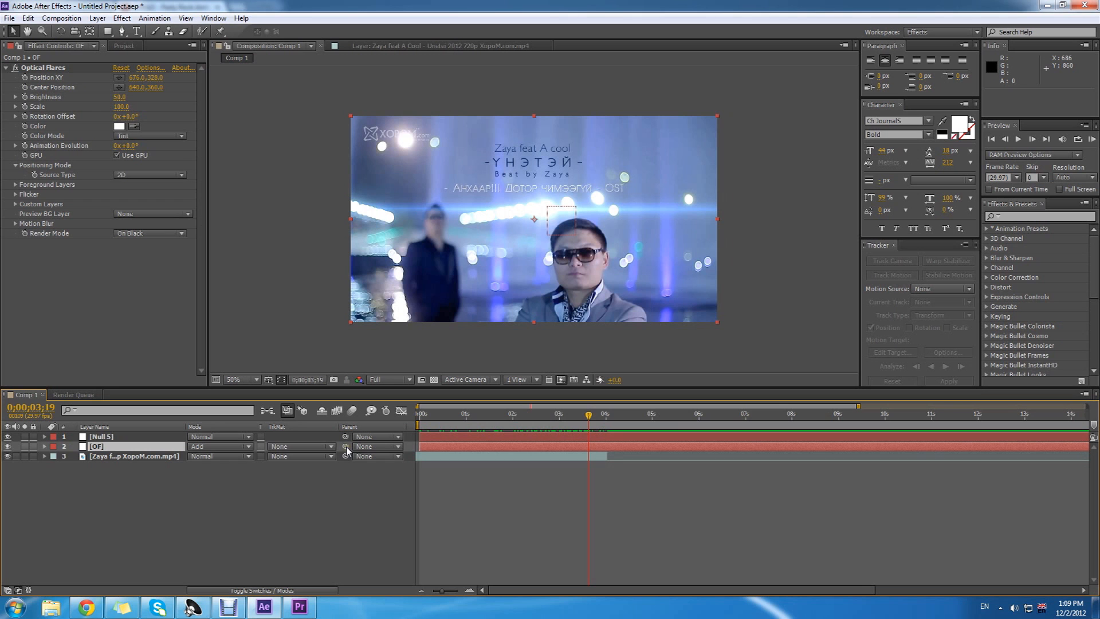
left_click_drag(347, 450, 111, 441)
Enlarge the OF layer to 124% scale at 0;00;01;15 and set its Optical Flares brightness to 30 at 0;00;03;23
left_click_drag(588, 419, 491, 414)
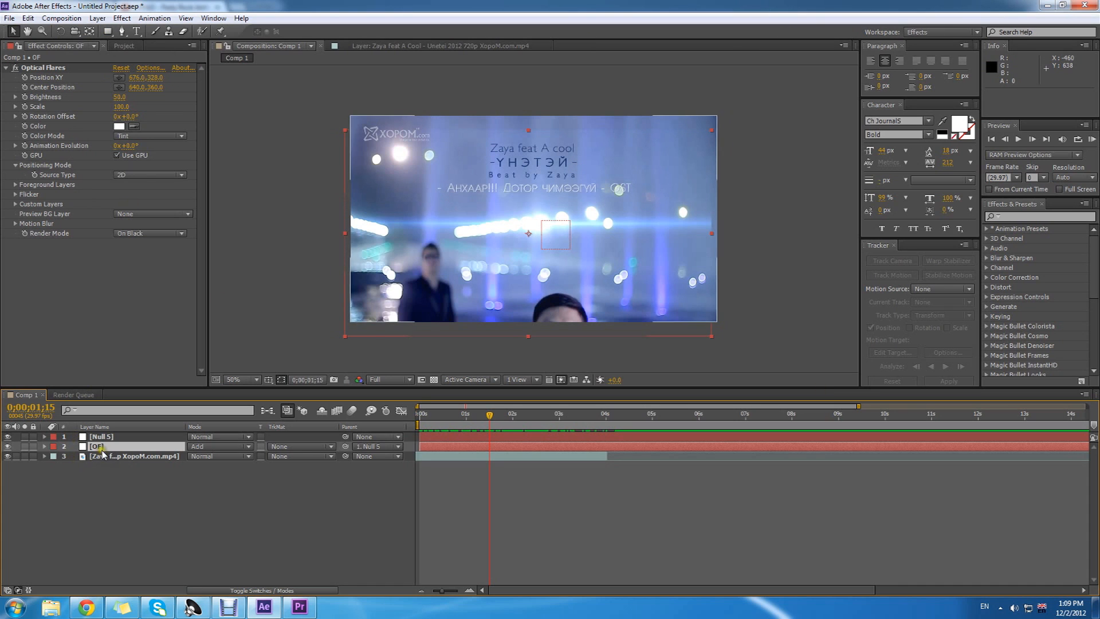
left_click_drag(712, 132, 780, 106)
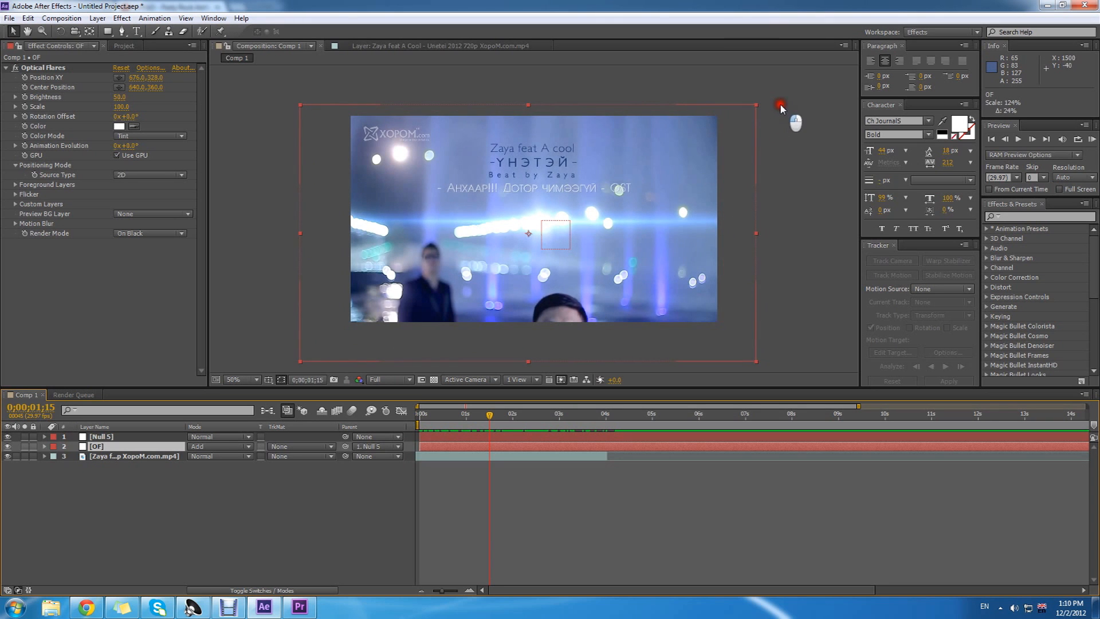
left_click_drag(490, 408, 594, 405)
left_click(118, 96)
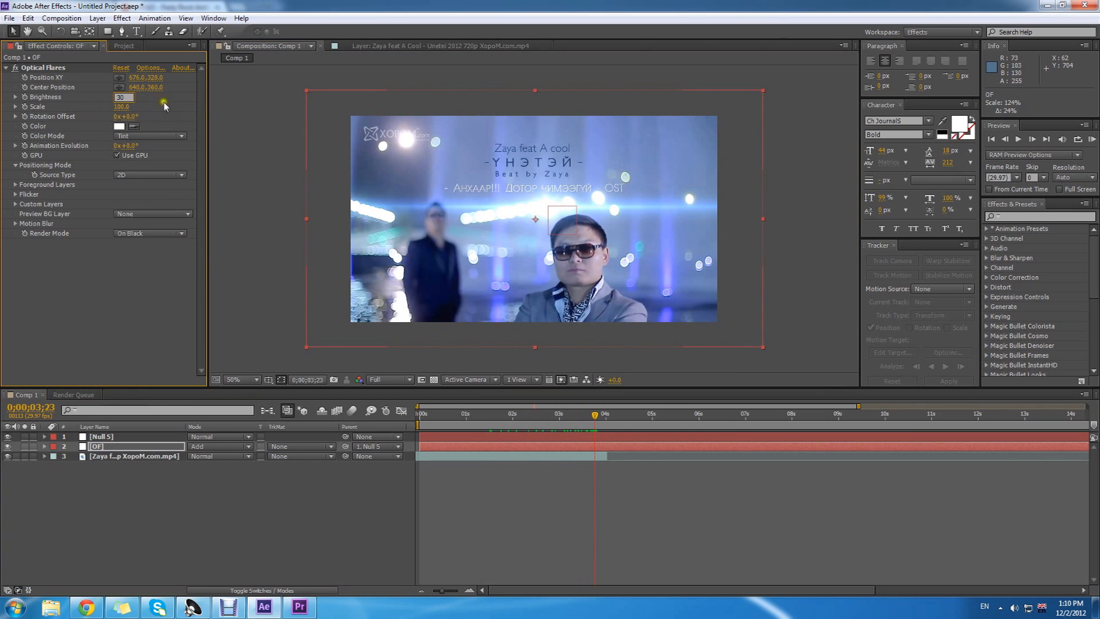
left_click(231, 155)
Stretch the OF layer's height to 134% at the first frame and scrub the composition to check its coverage
left_click_drag(592, 414, 420, 424)
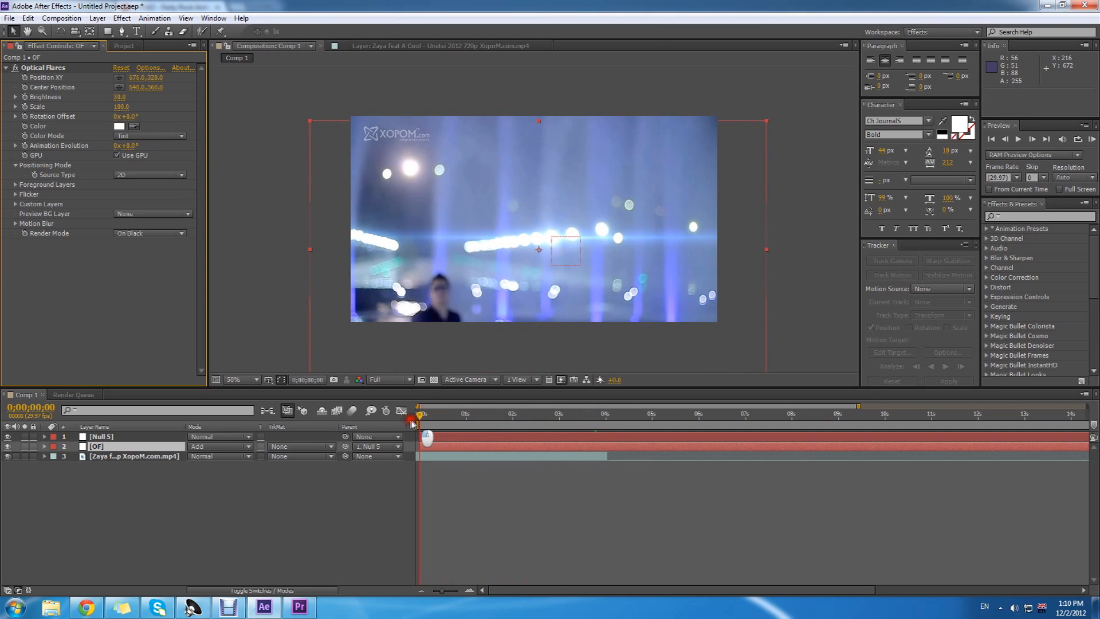
left_click_drag(537, 119, 538, 114)
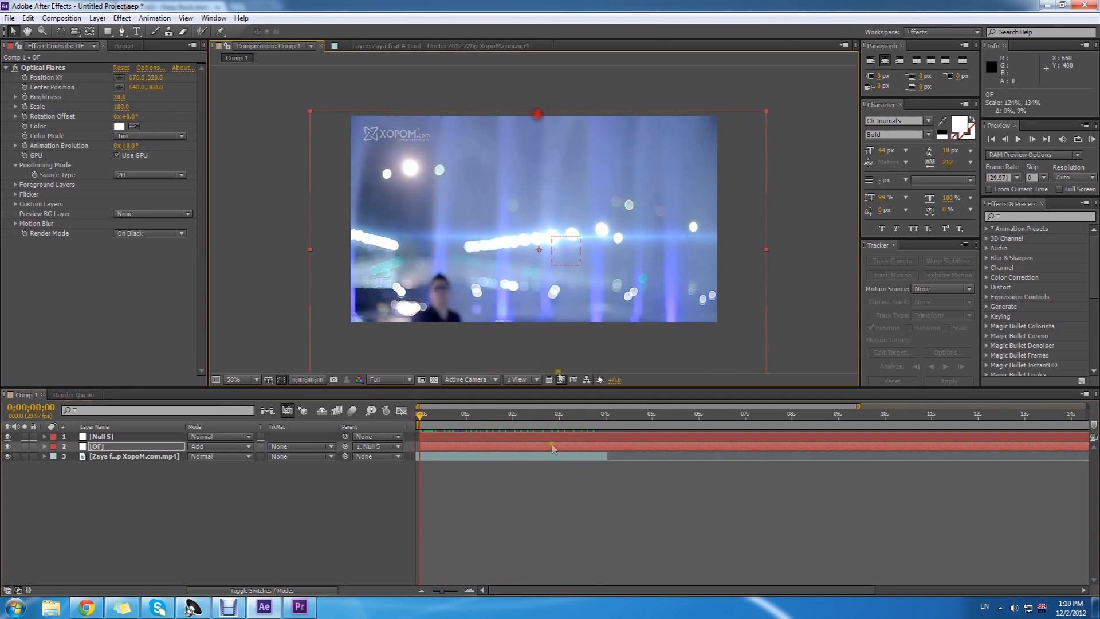
left_click_drag(421, 420, 496, 410)
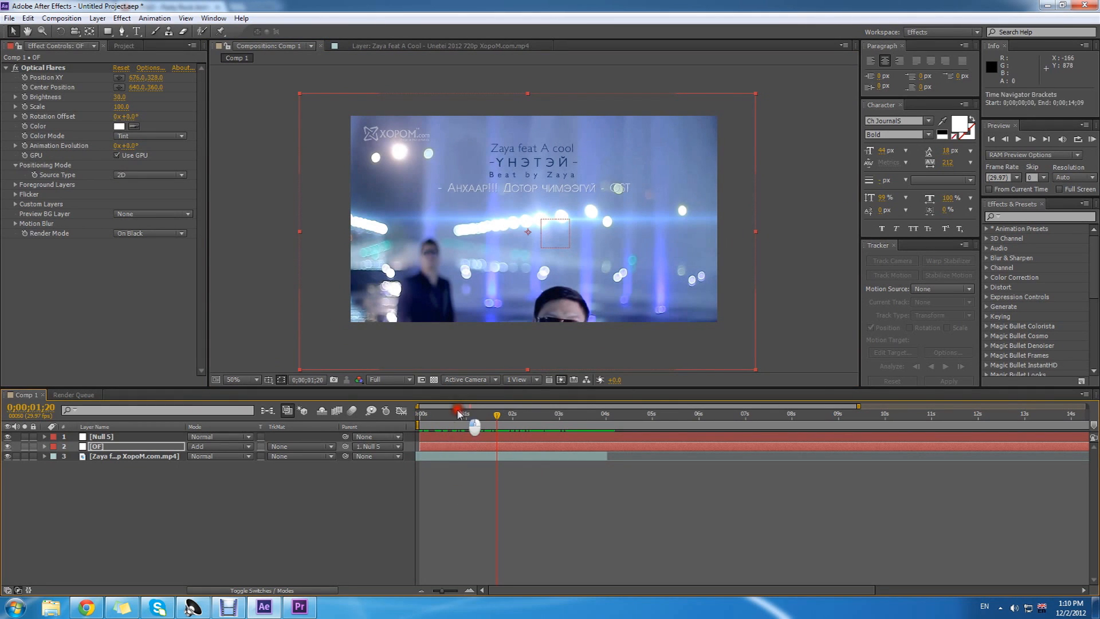
left_click_drag(444, 417, 545, 423)
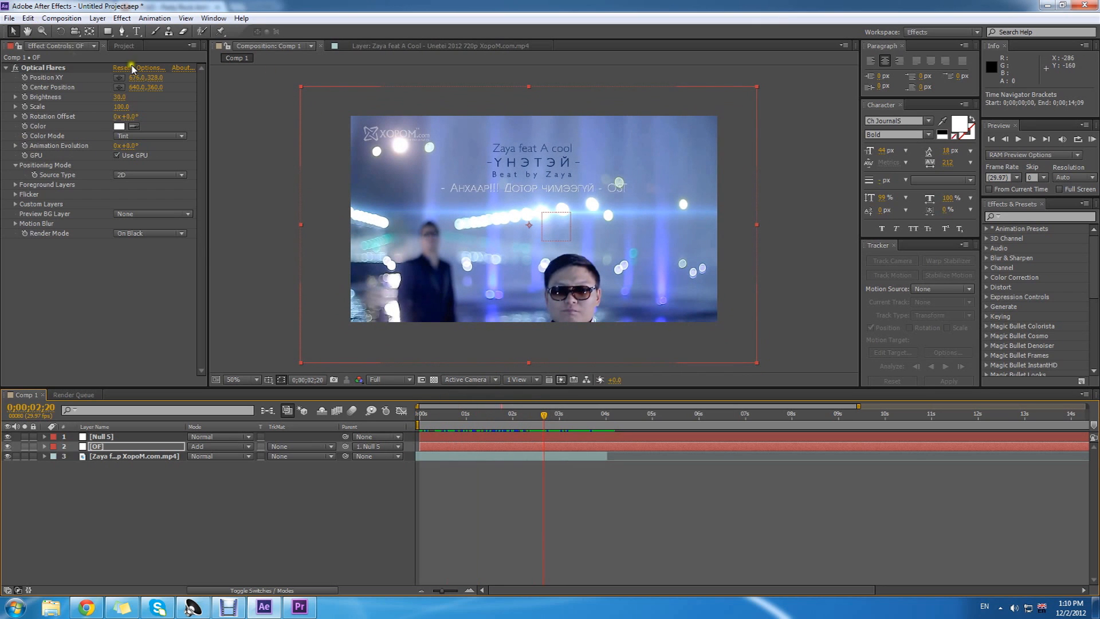
Apply the Magic Bullet Looks effect to the footage layer and open its look editor
left_click(102, 456)
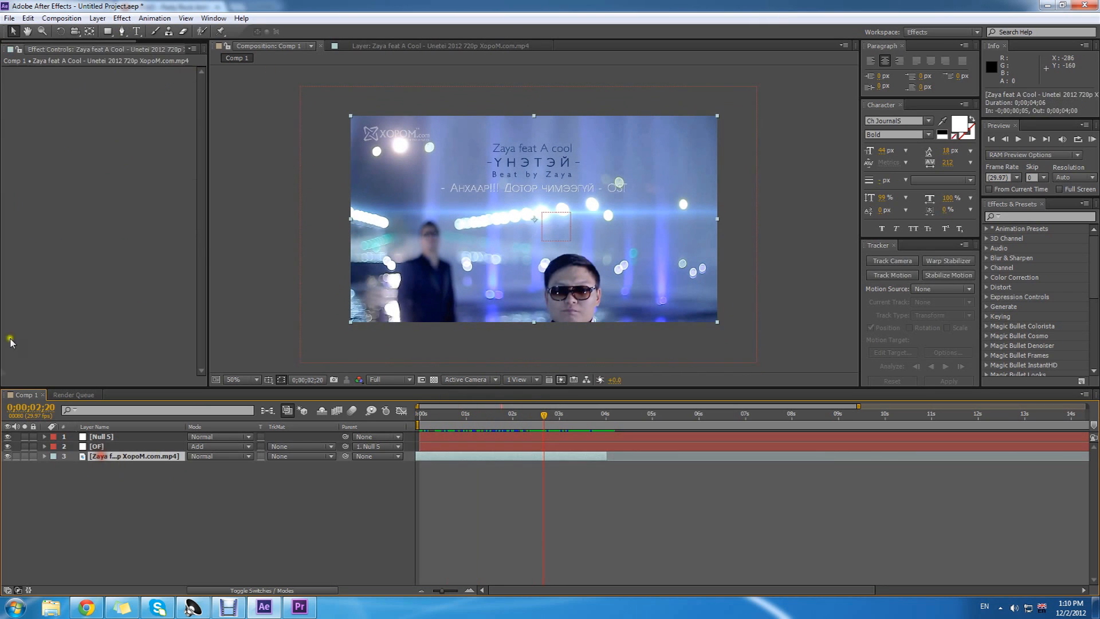
left_click(119, 17)
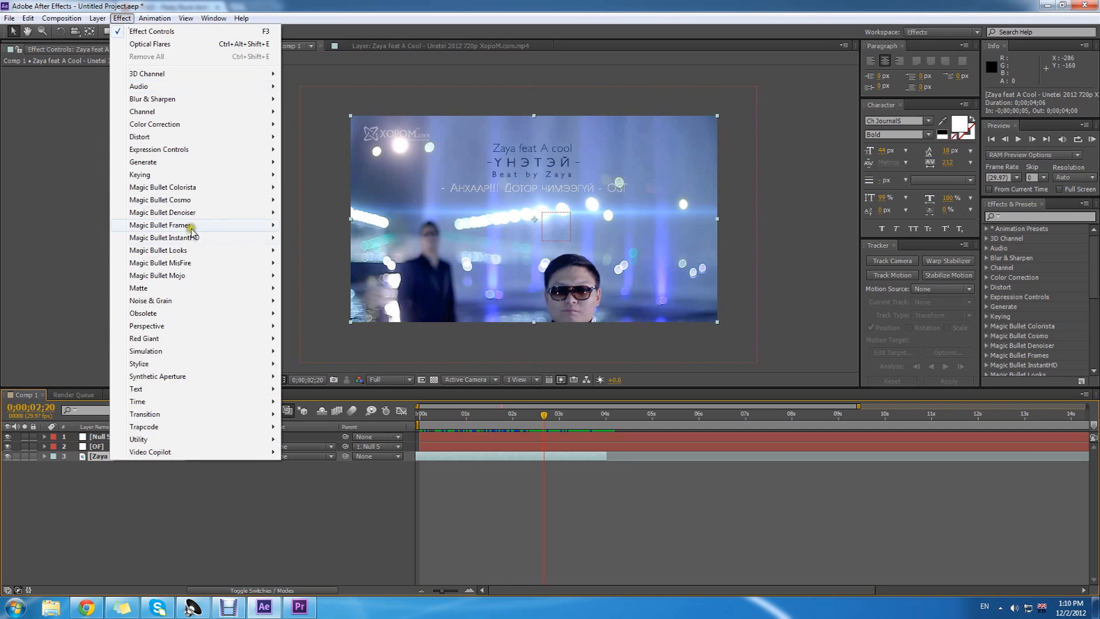
mouse_move(162, 252)
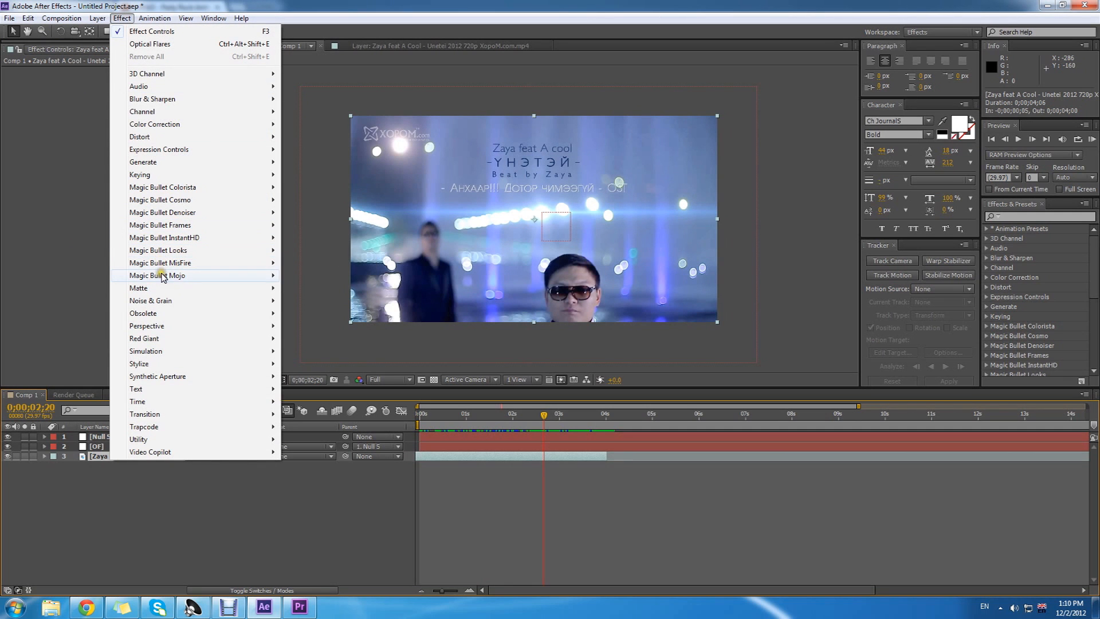
mouse_move(163, 278)
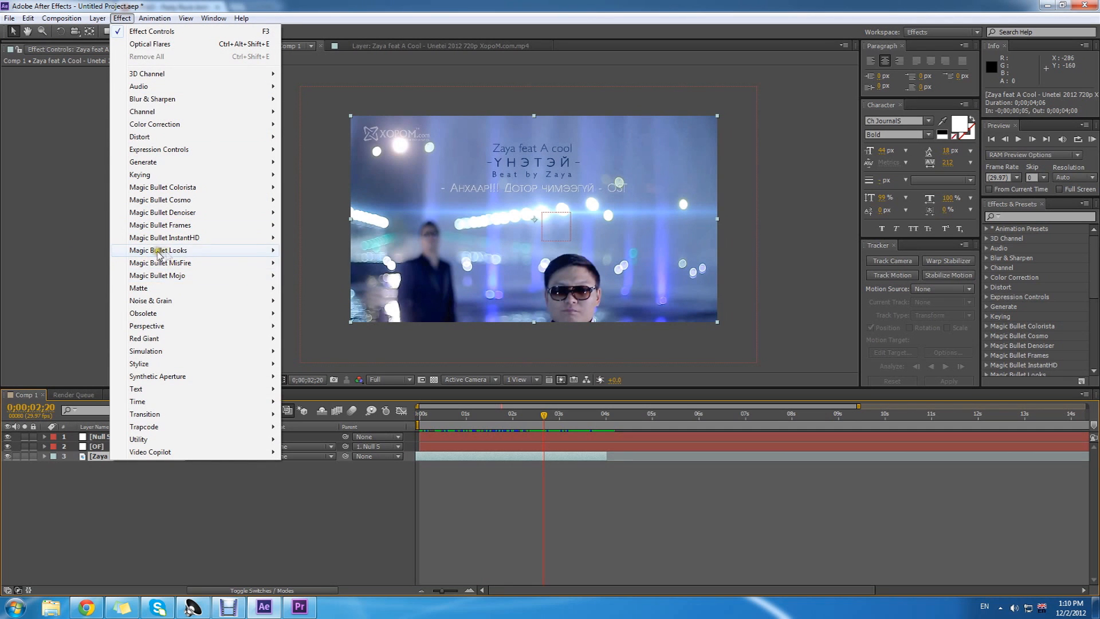
left_click(309, 250)
left_click(43, 103)
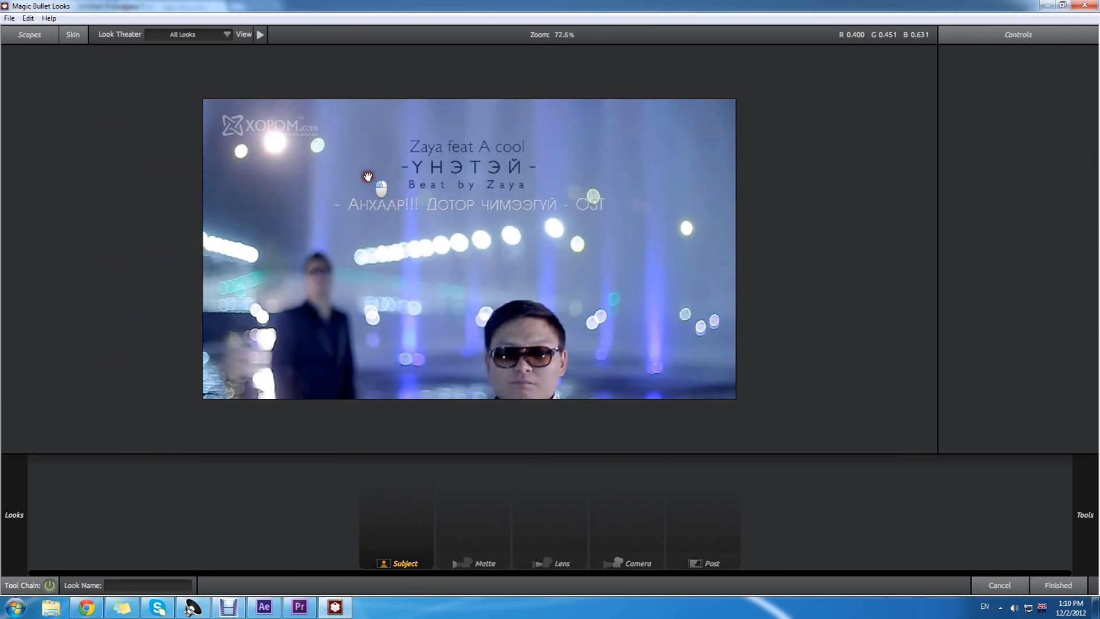
Try the Grad Sunset look from the Stylized presets on the footage
mouse_move(11, 123)
scroll(144, 229, "down", 5)
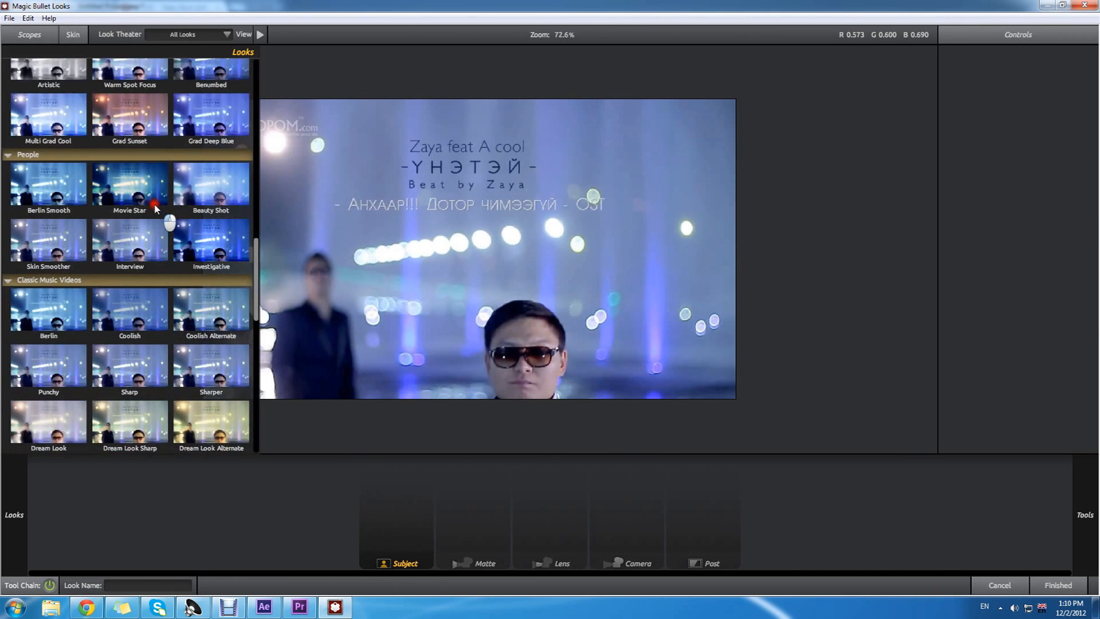
scroll(160, 206, "down", 3)
scroll(163, 210, "up", 5)
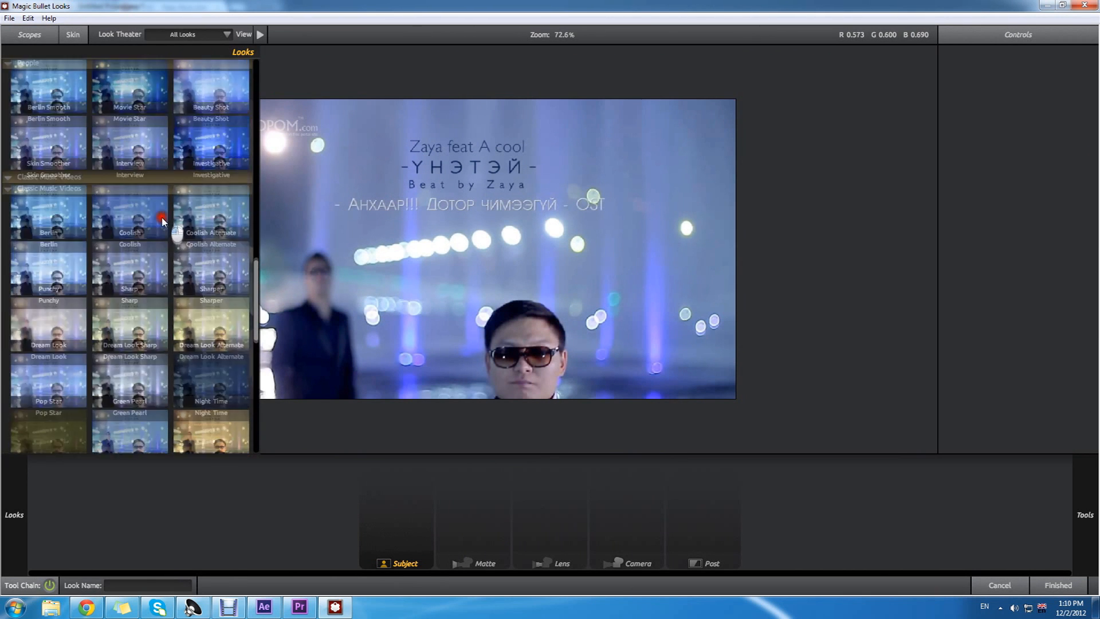
left_click(166, 213)
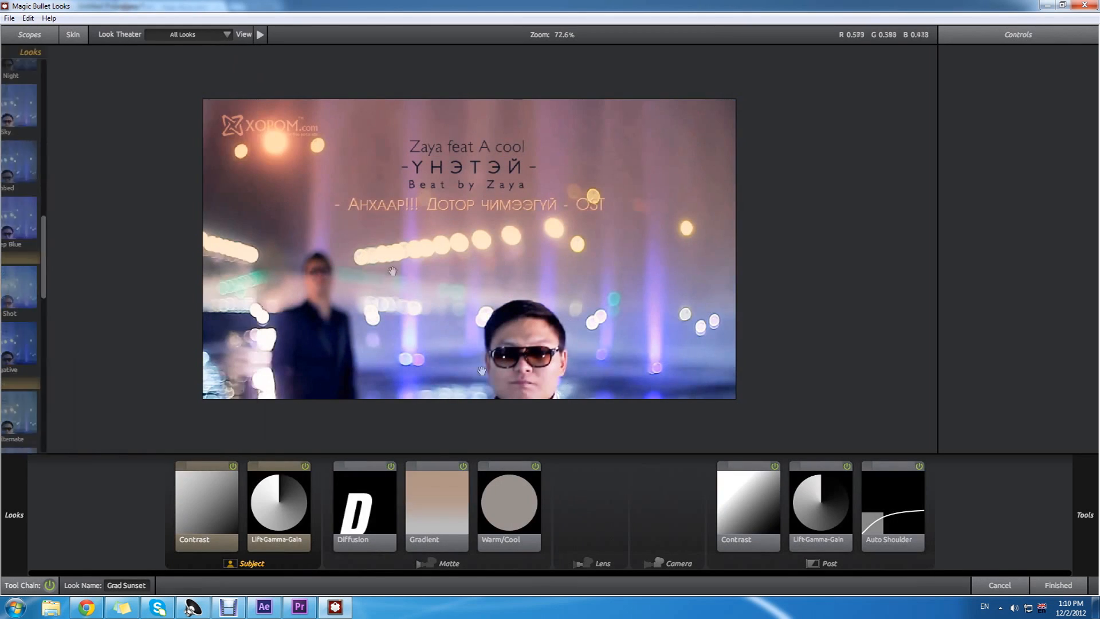
Try the Star Filter Tight look from the Stylized presets on the footage
mouse_move(2, 236)
scroll(70, 196, "up", 4)
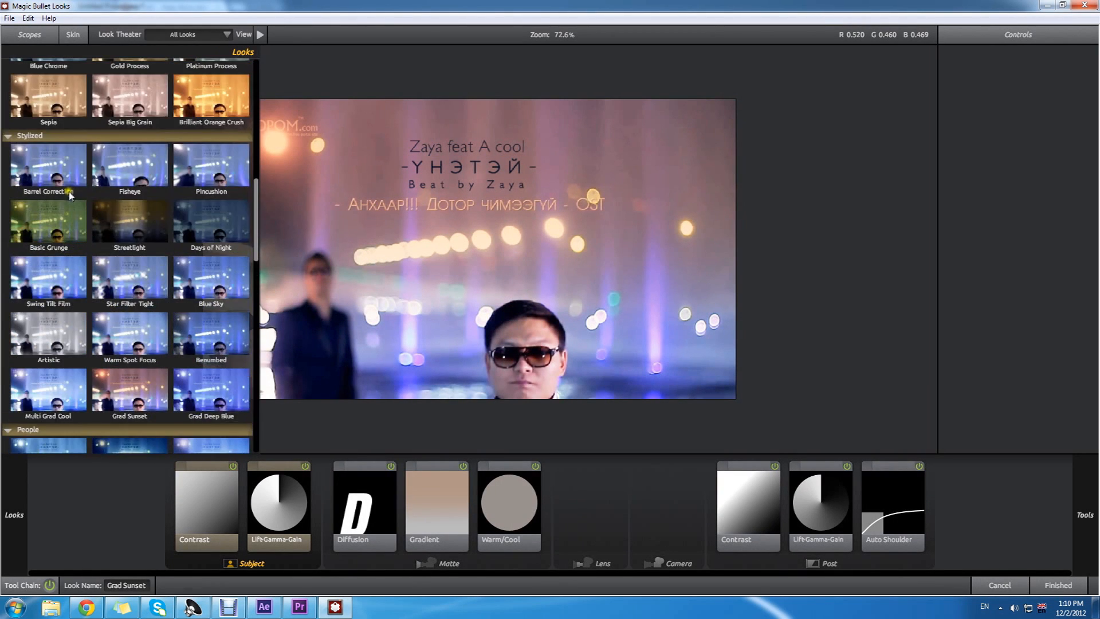
scroll(137, 229, "up", 3)
scroll(136, 229, "down", 4)
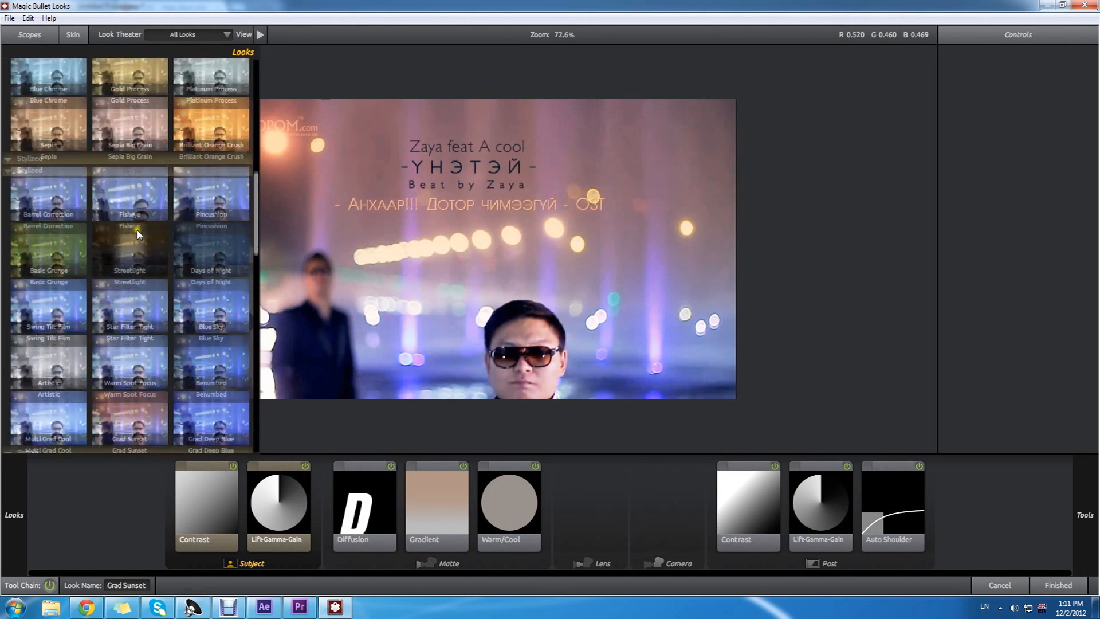
left_click(202, 232)
left_click(162, 234)
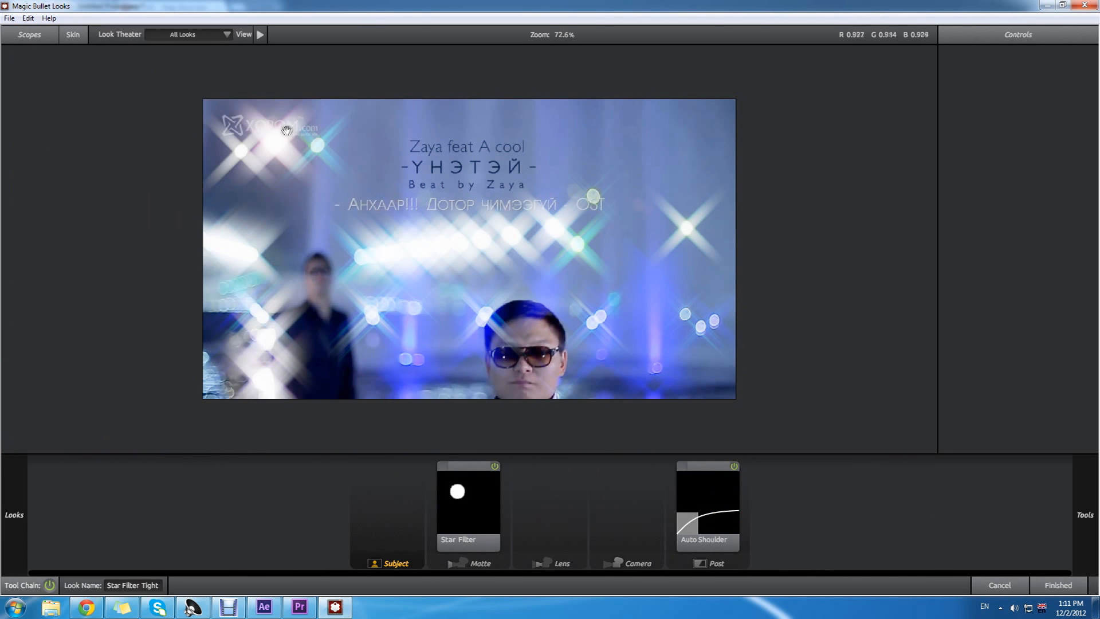
Try the Subtle Film and Mishandled Negative looks from the Classic Stock Emulation presets
mouse_move(4, 195)
scroll(108, 247, "down", 2)
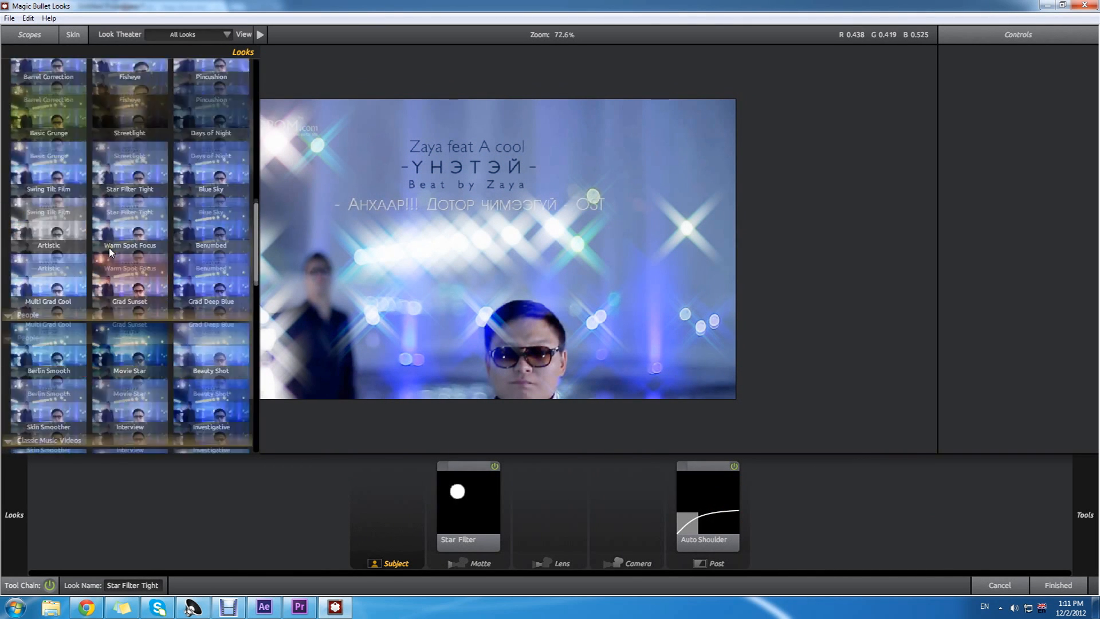
mouse_move(2, 225)
scroll(84, 286, "down", 5)
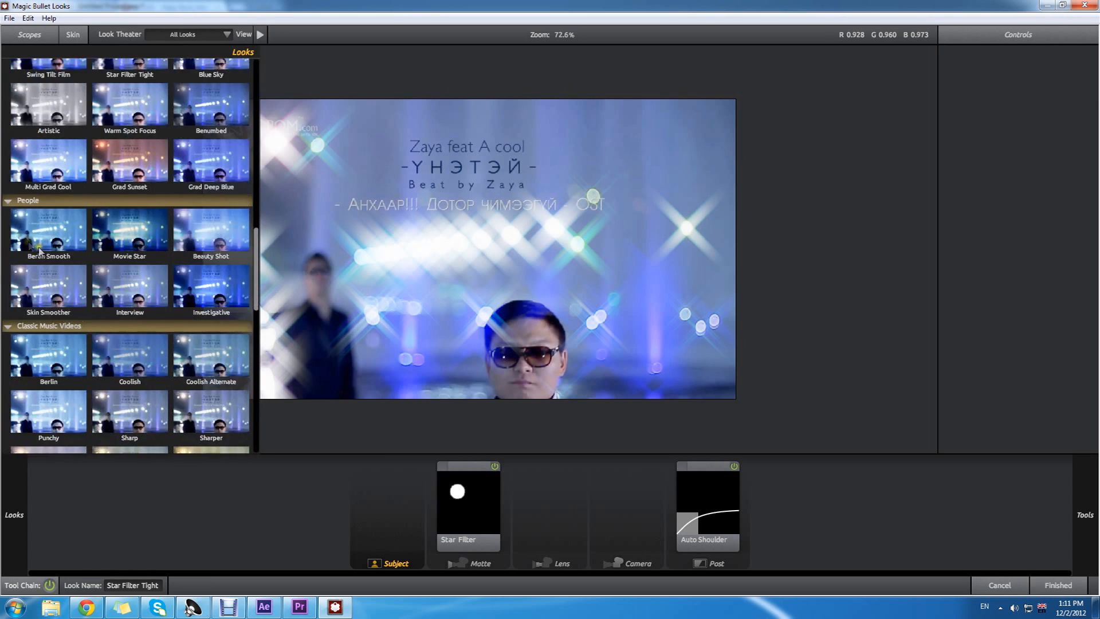
scroll(89, 292, "down", 4)
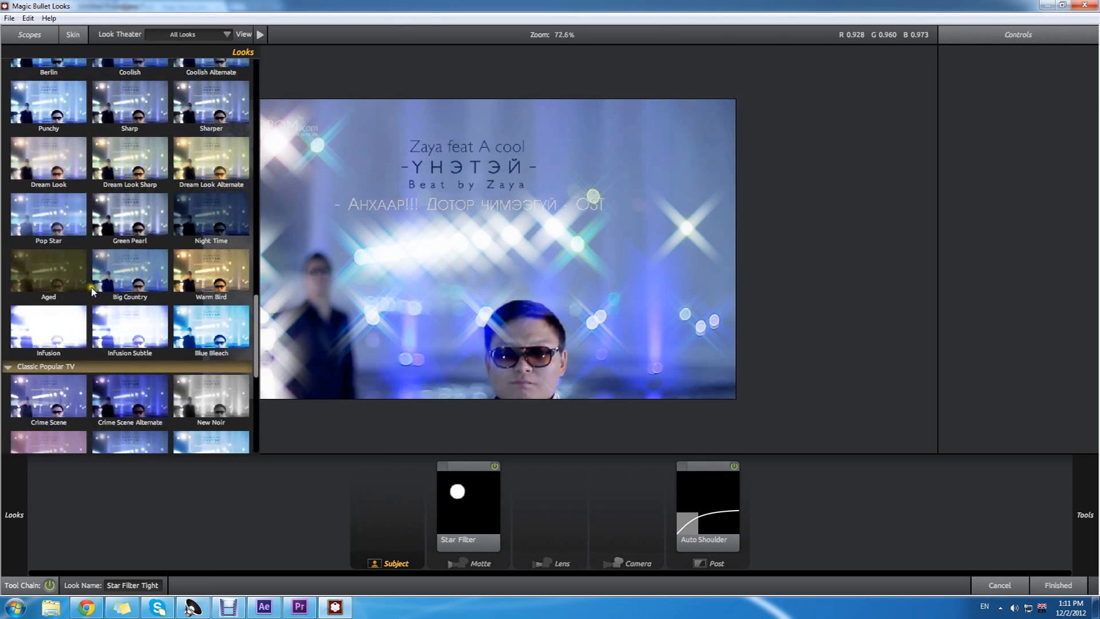
scroll(116, 287, "down", 3)
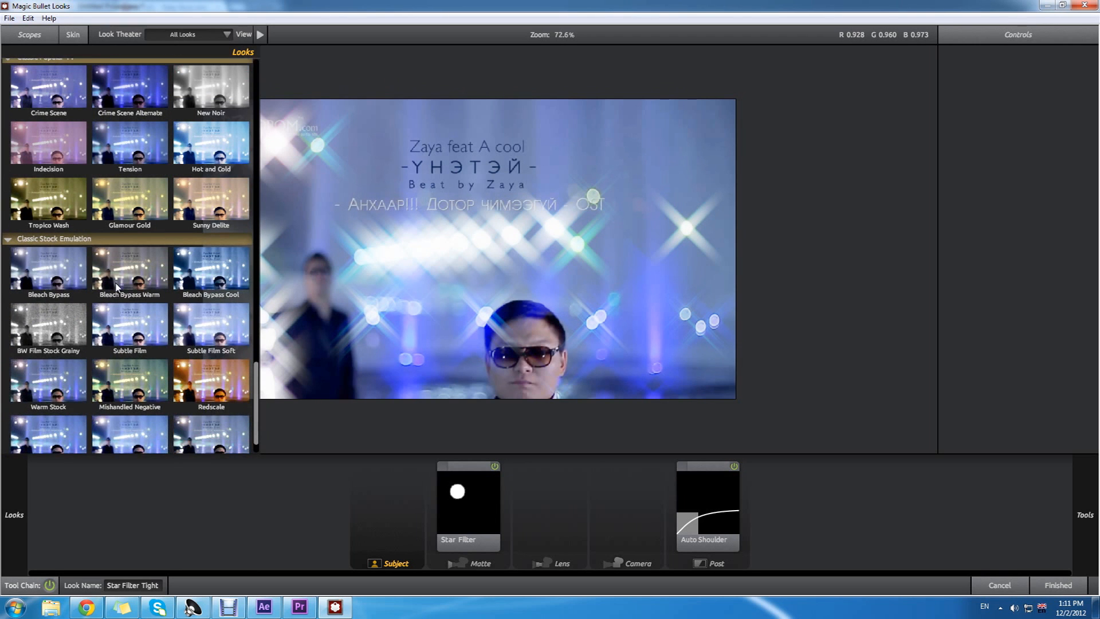
scroll(117, 288, "down", 1)
left_click(122, 288)
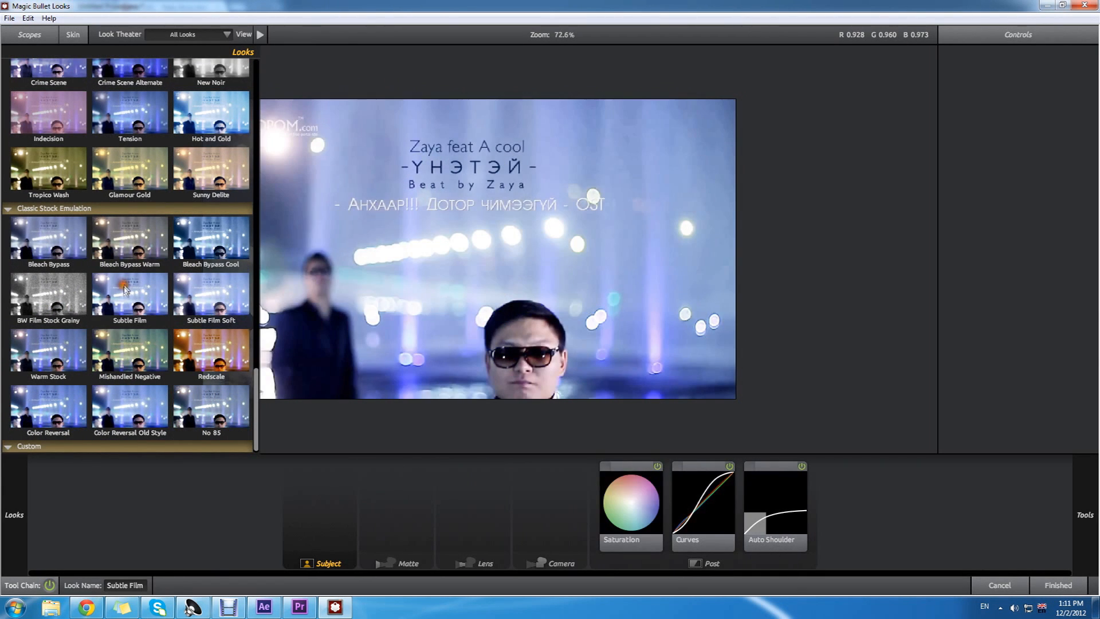
left_click(129, 350)
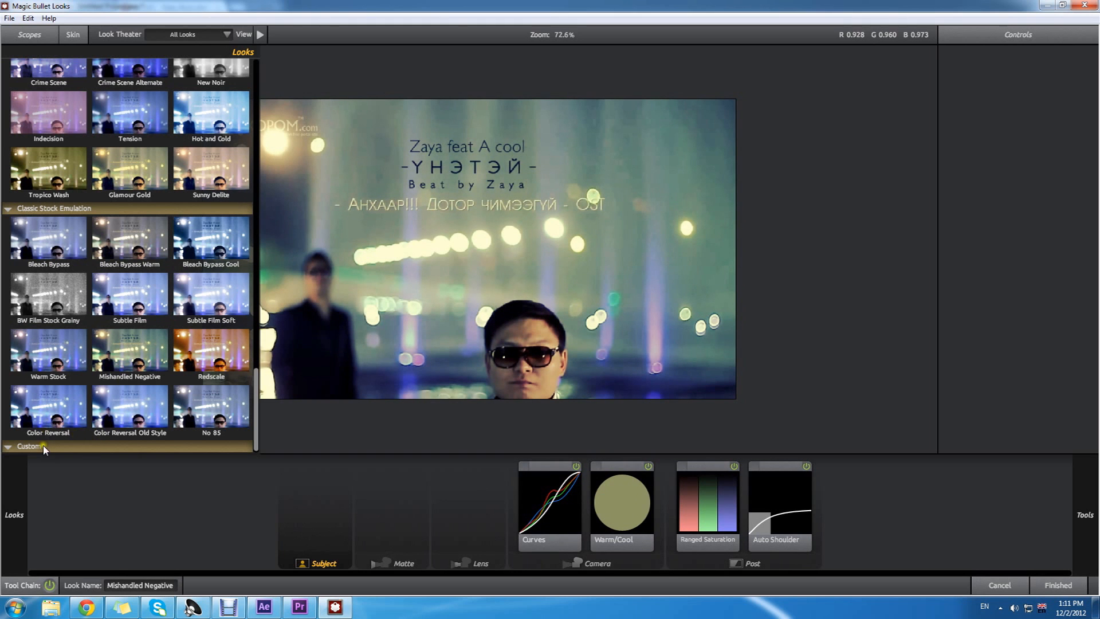
Try the Coolish, Sharp and Punchy looks from the Classic Music Videos presets
scroll(38, 181, "up", 10)
scroll(60, 242, "up", 7)
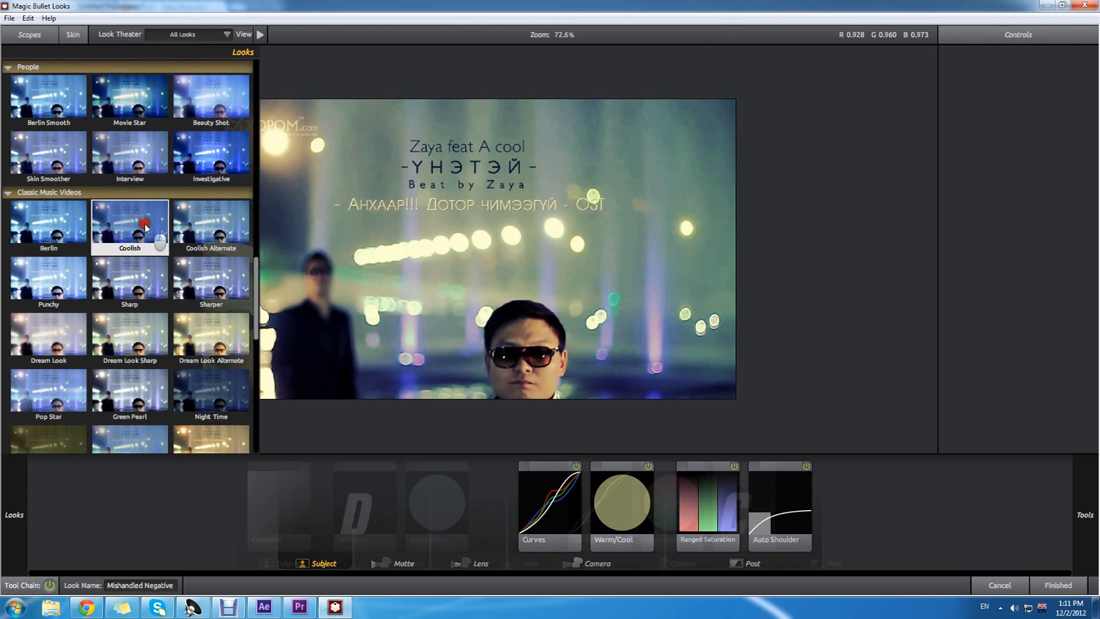
left_click(144, 223)
left_click(121, 304)
scroll(109, 343, "up", 1)
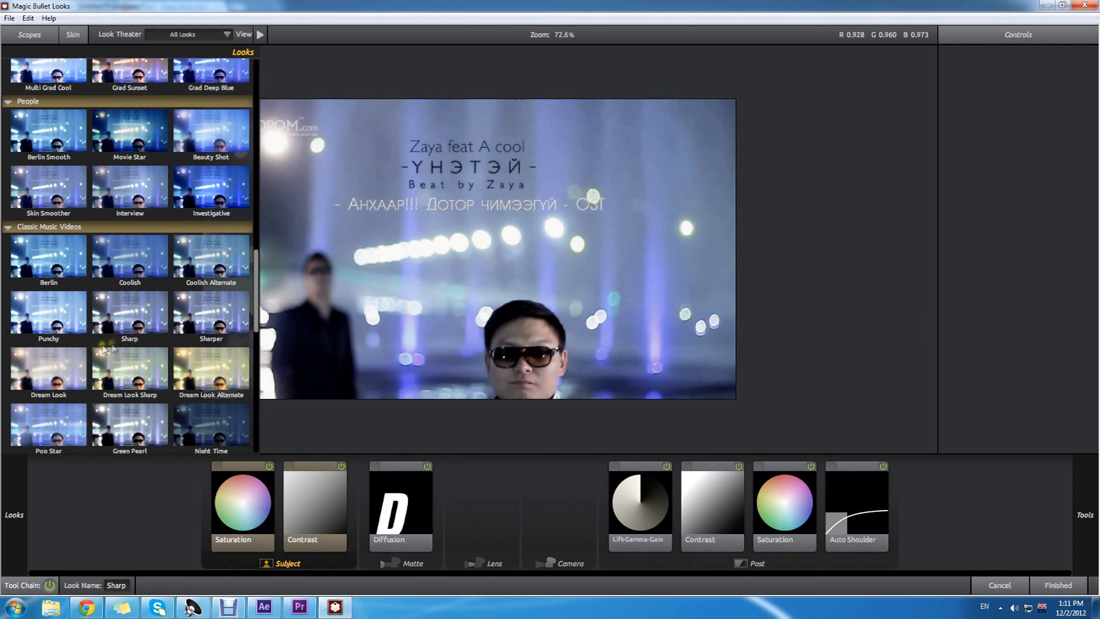
left_click(34, 312)
Apply the Warm Spot Focus look from the Stylized presets to the footage
scroll(132, 275, "up", 6)
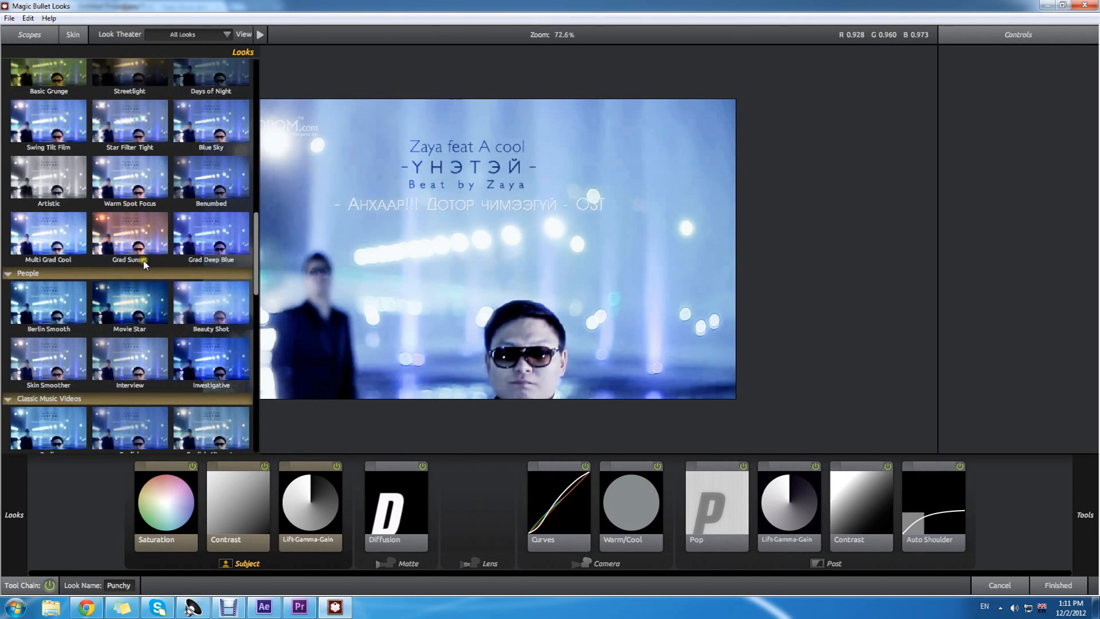
scroll(144, 263, "up", 1)
left_click(117, 199)
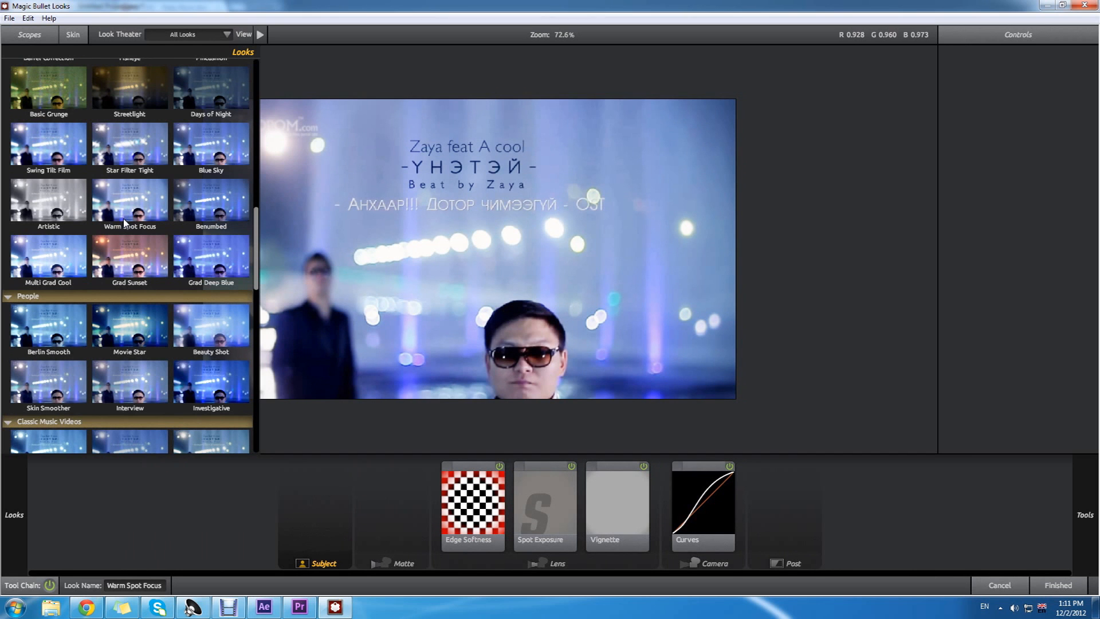
Try the Fisheye and Swing Tilt Film looks from the Stylized presets on the footage
scroll(115, 201, "up", 6)
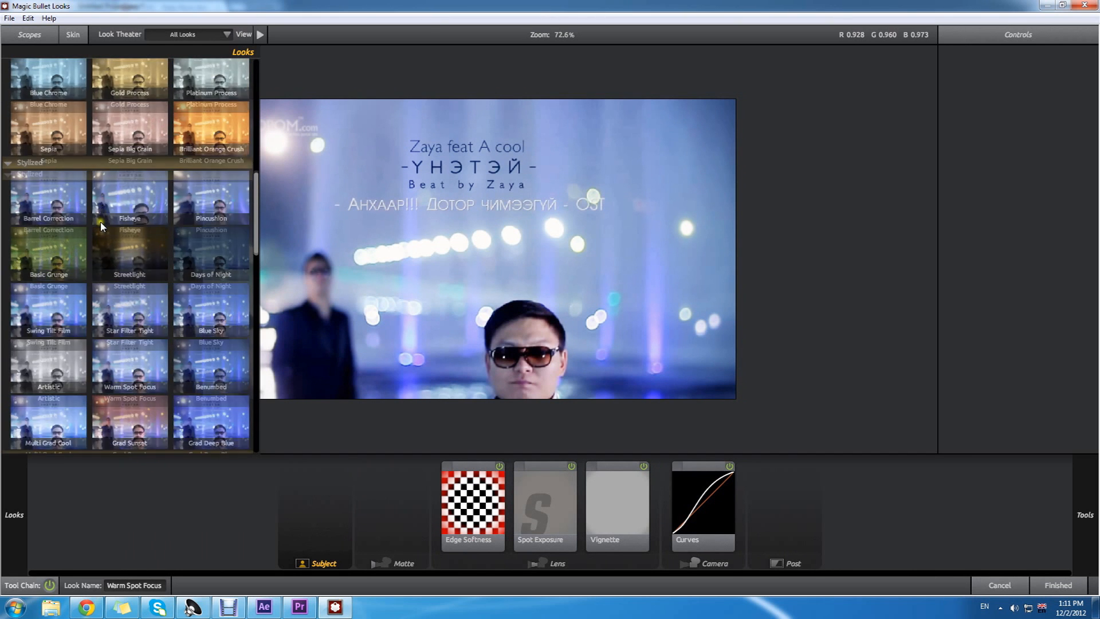
scroll(103, 226, "up", 10)
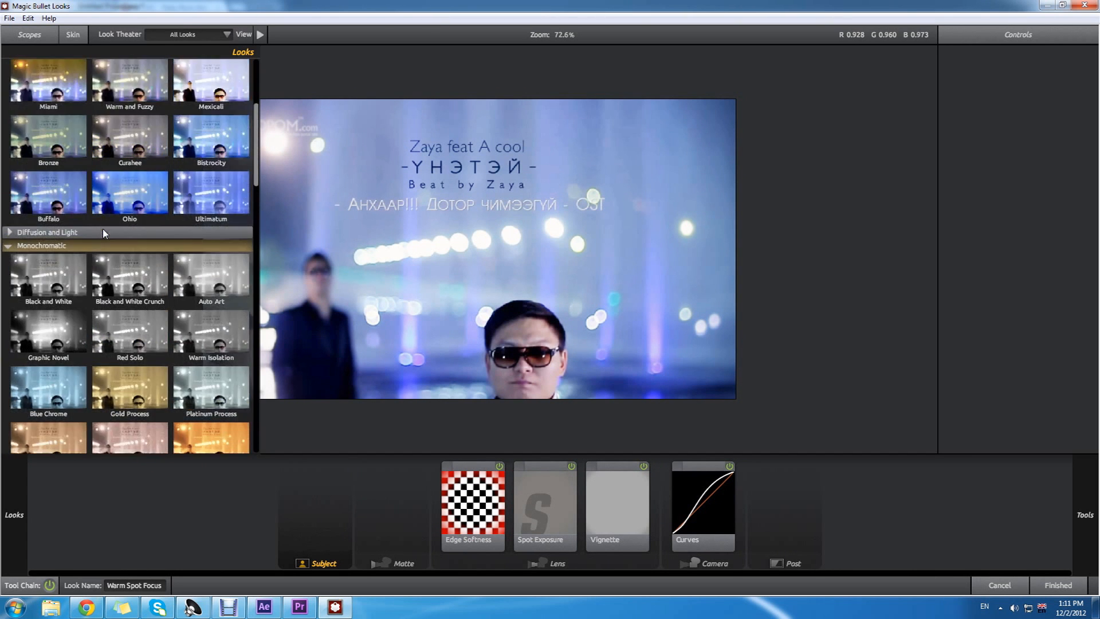
scroll(104, 232, "up", 2)
scroll(131, 248, "down", 8)
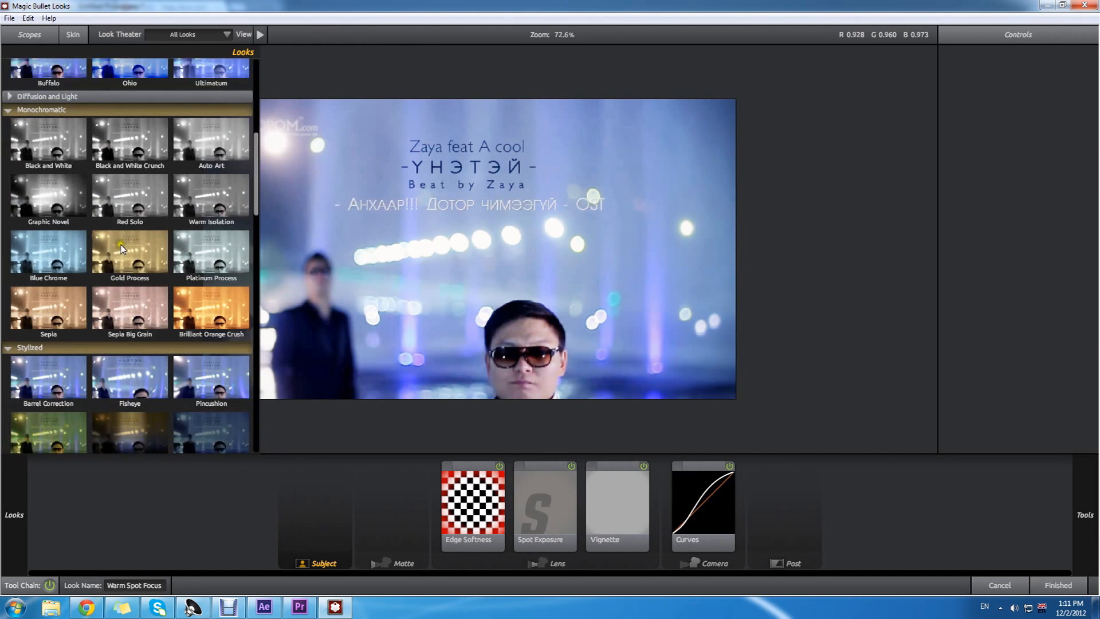
scroll(122, 247, "down", 2)
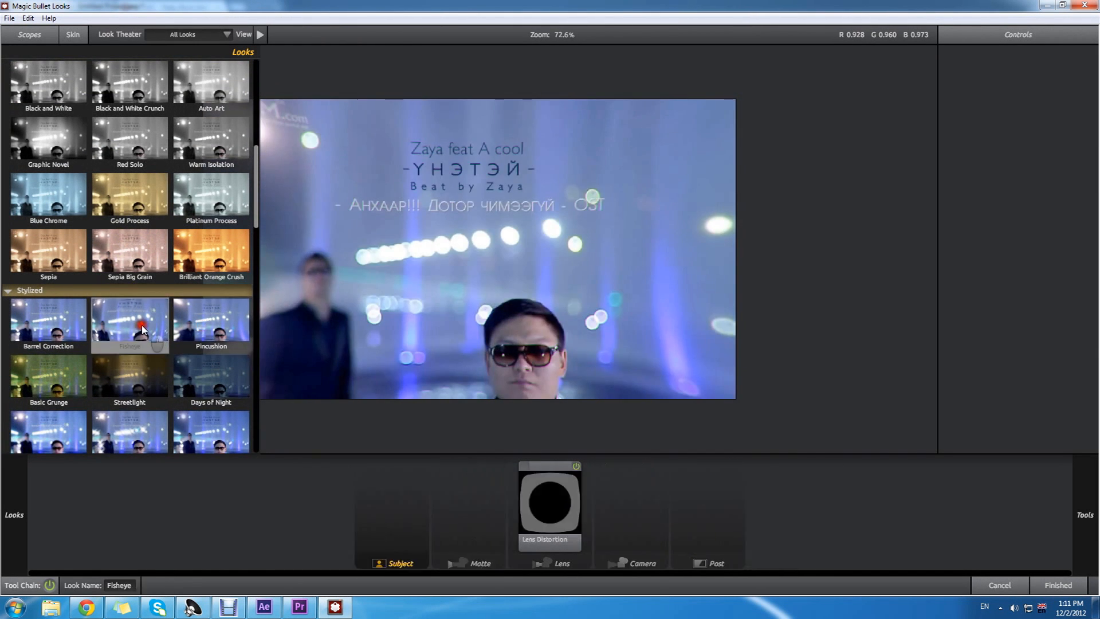
scroll(115, 321, "down", 2)
left_click(50, 281)
scroll(74, 334, "down", 2)
scroll(74, 334, "down", 2)
left_click(67, 309)
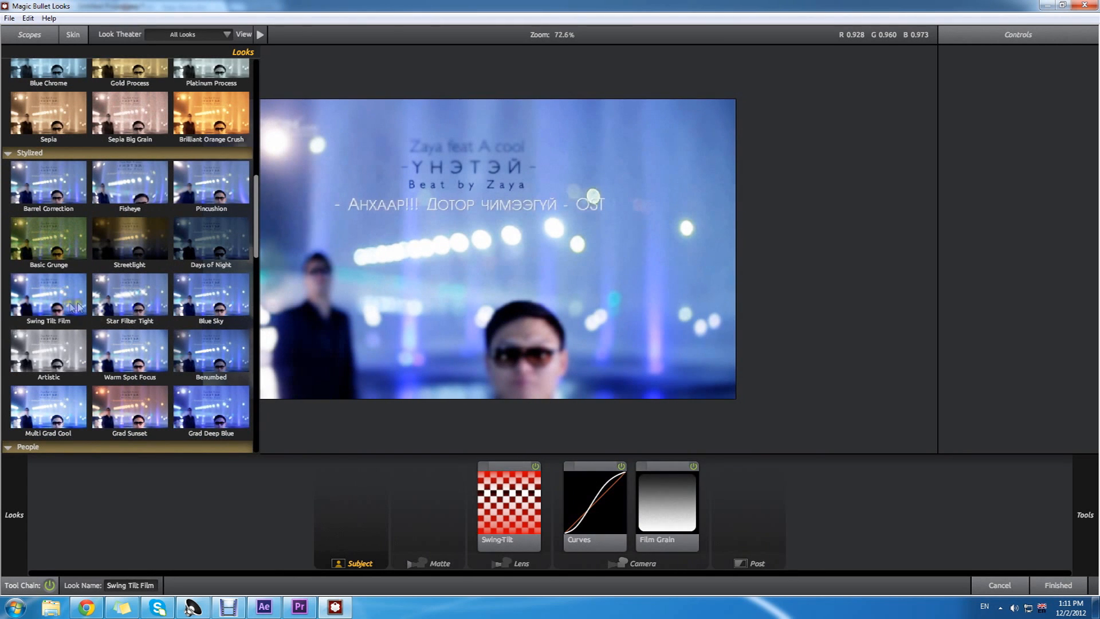
Try the Beauty Shot look from the People presets and Sunny Delite from the Classic Popular TV presets
scroll(102, 325, "down", 9)
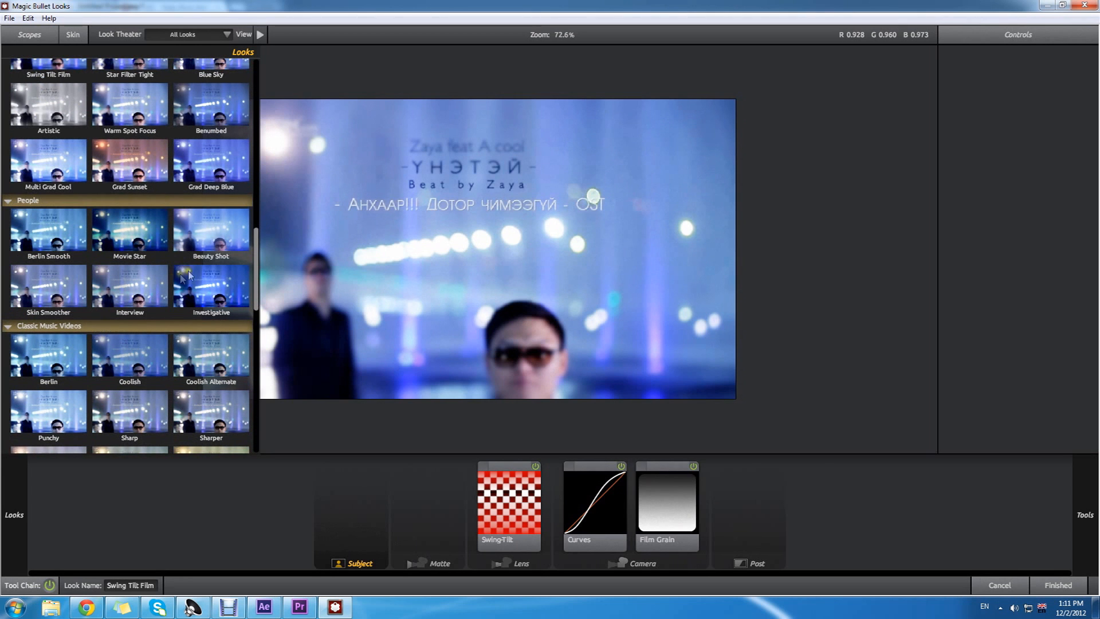
left_click(216, 227)
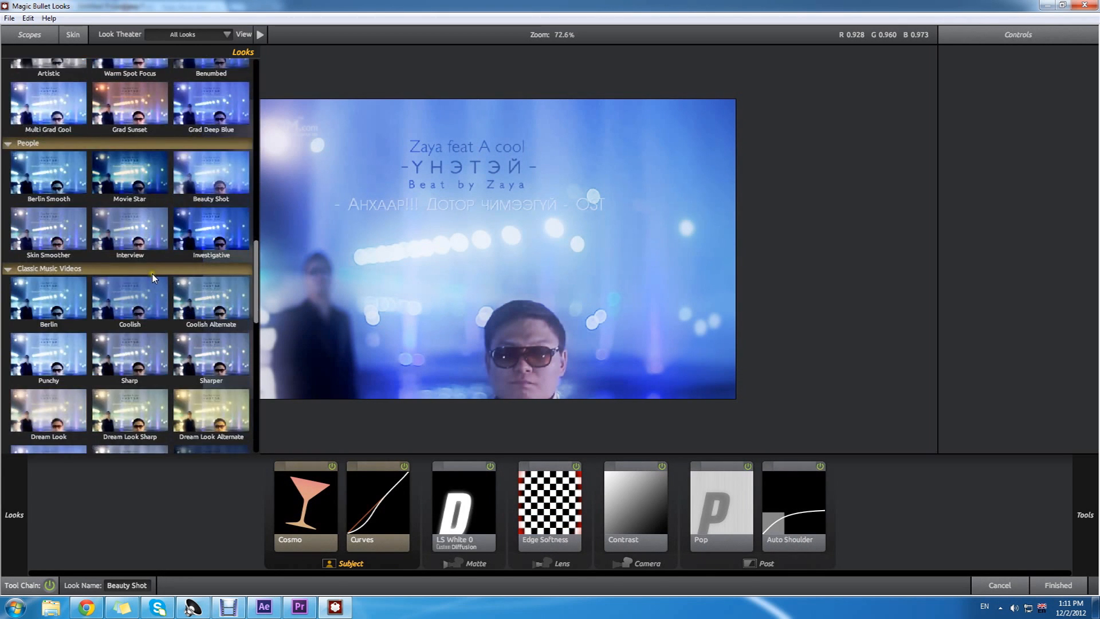
scroll(150, 276, "down", 10)
scroll(146, 279, "down", 8)
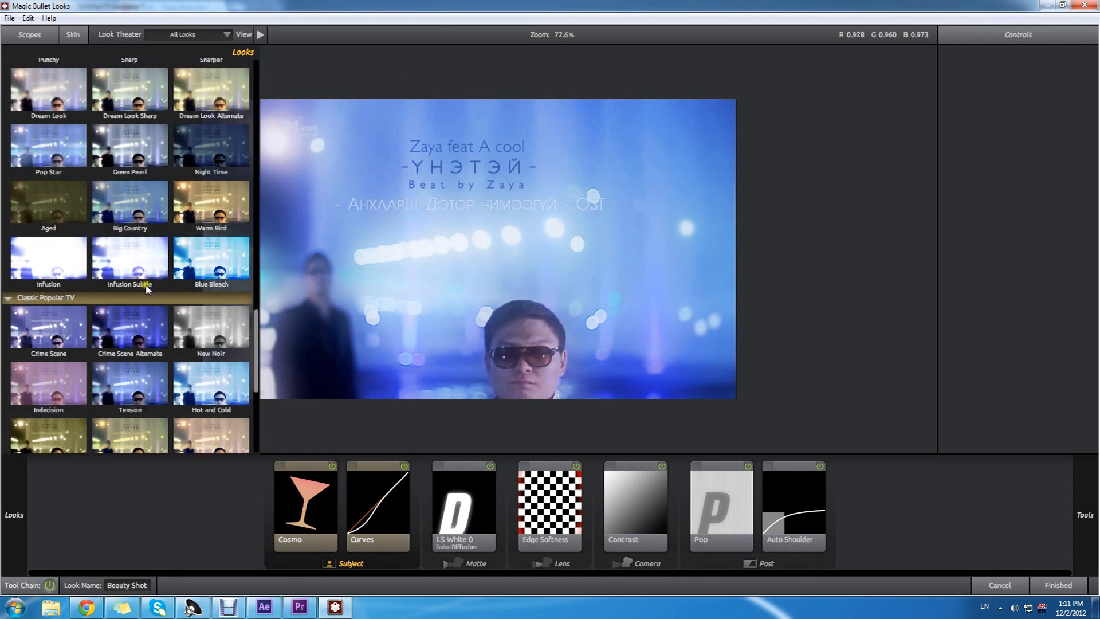
left_click(212, 354)
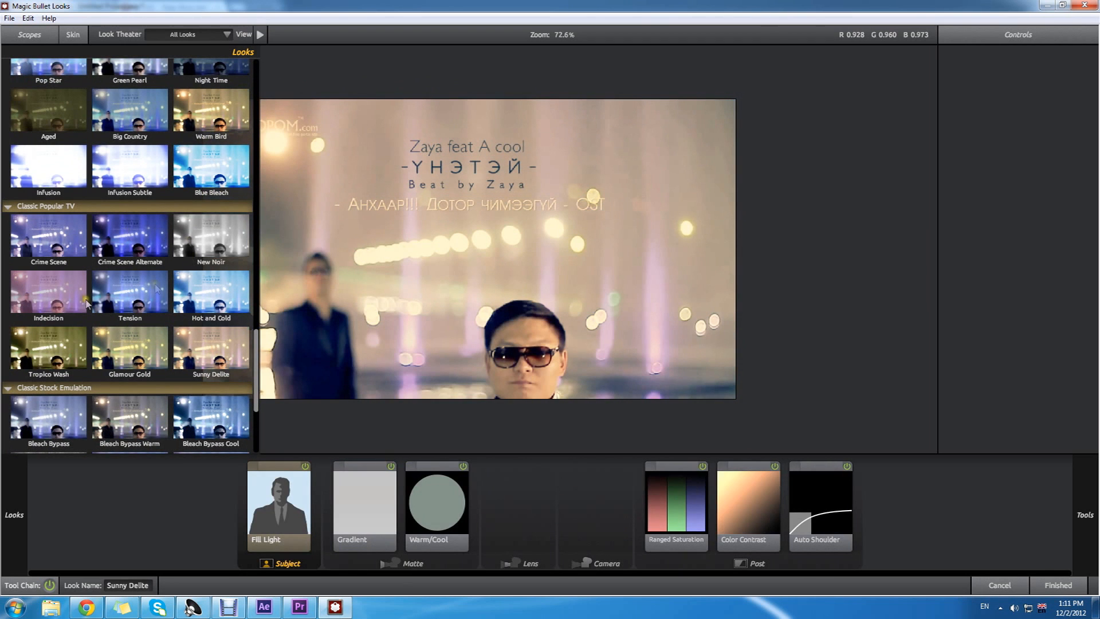
Apply the Buffalo look to the footage
left_click_drag(258, 342, 277, 144)
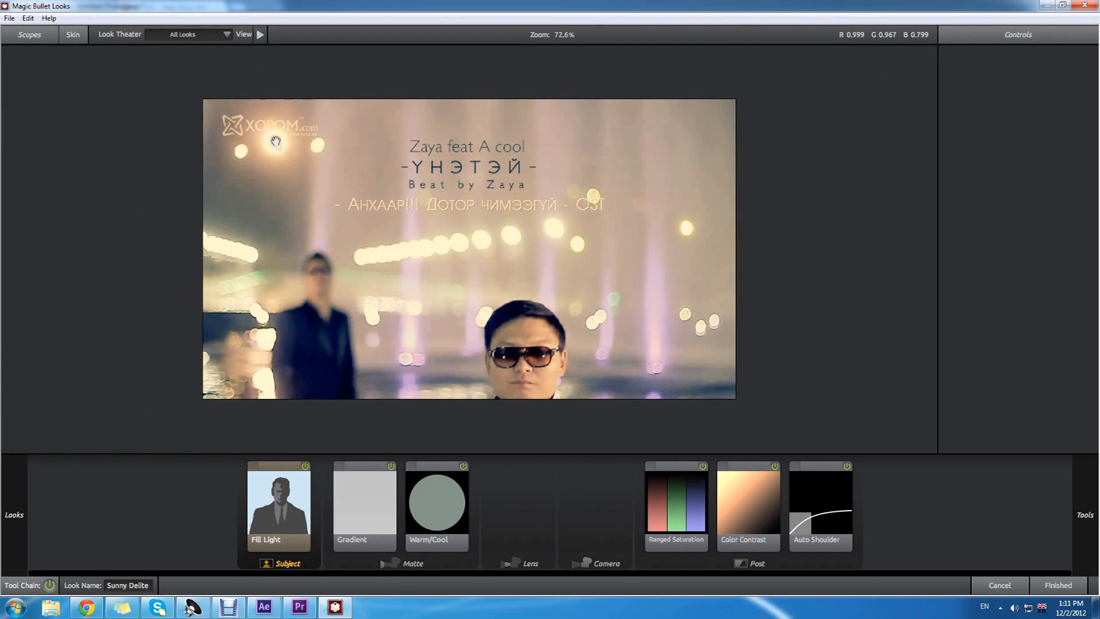
left_click_drag(257, 169, 257, 108)
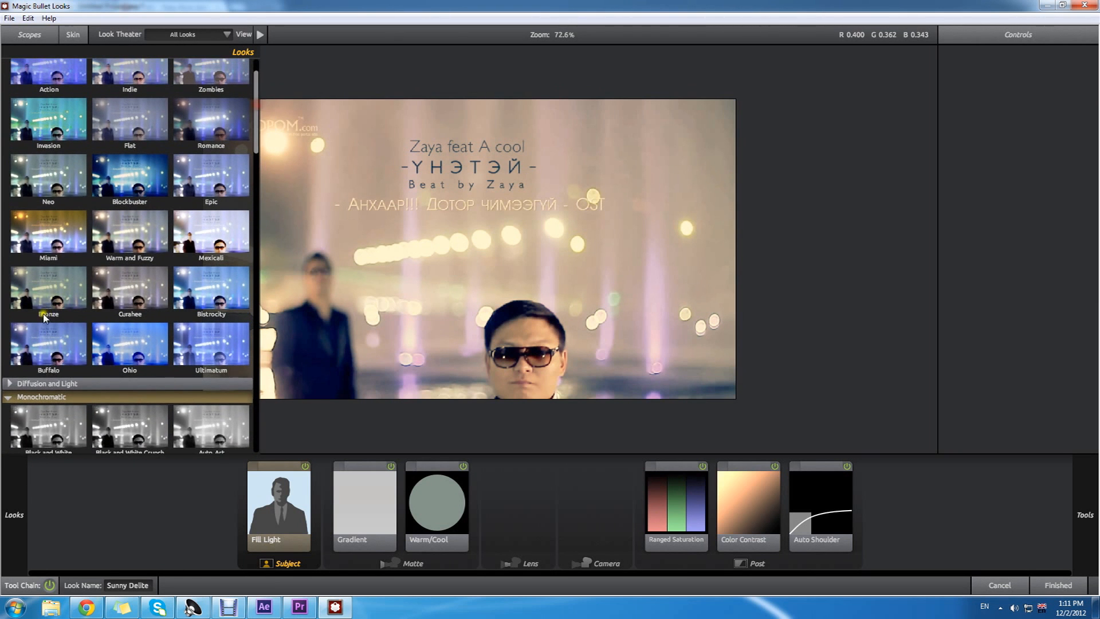
left_click(39, 336)
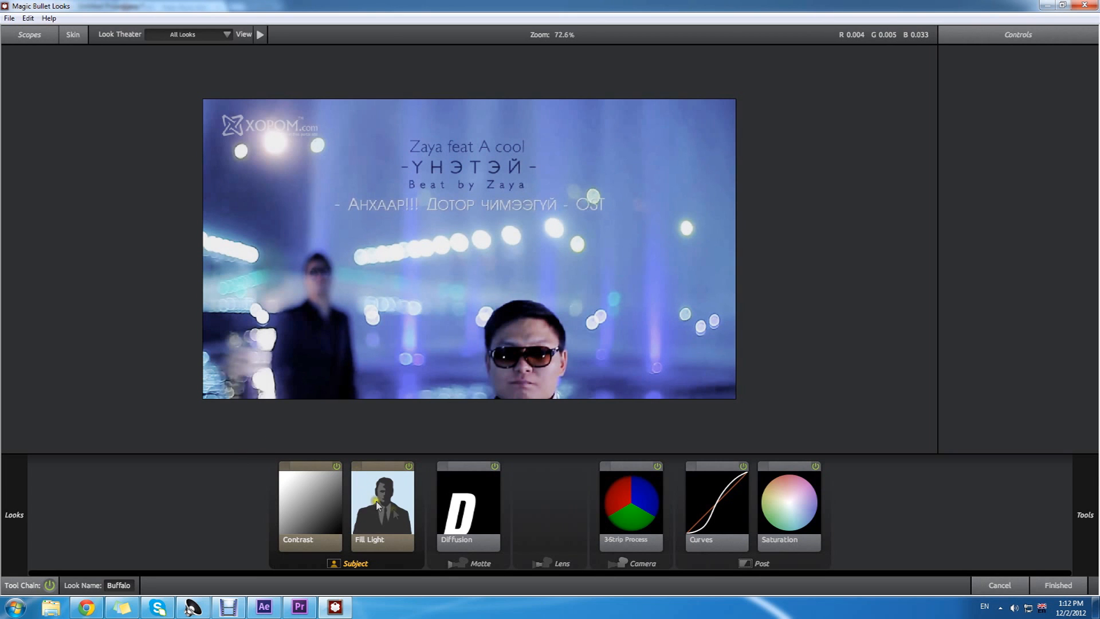
Raise the middle of the RGB curve and the midpoint of the Red curve in the look's Curves tool
left_click(734, 507)
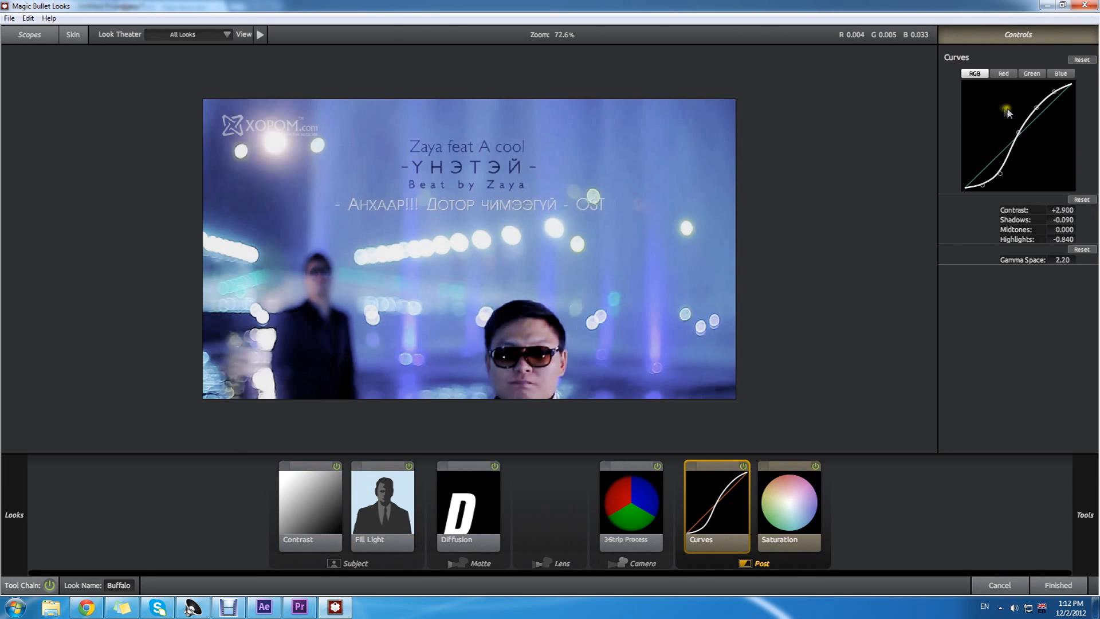
left_click(772, 486)
left_click(711, 504)
left_click(653, 507)
left_click(713, 516)
mouse_move(1019, 134)
left_mouse_down()
mouse_move(1005, 67)
mouse_move(1019, 126)
left_mouse_up()
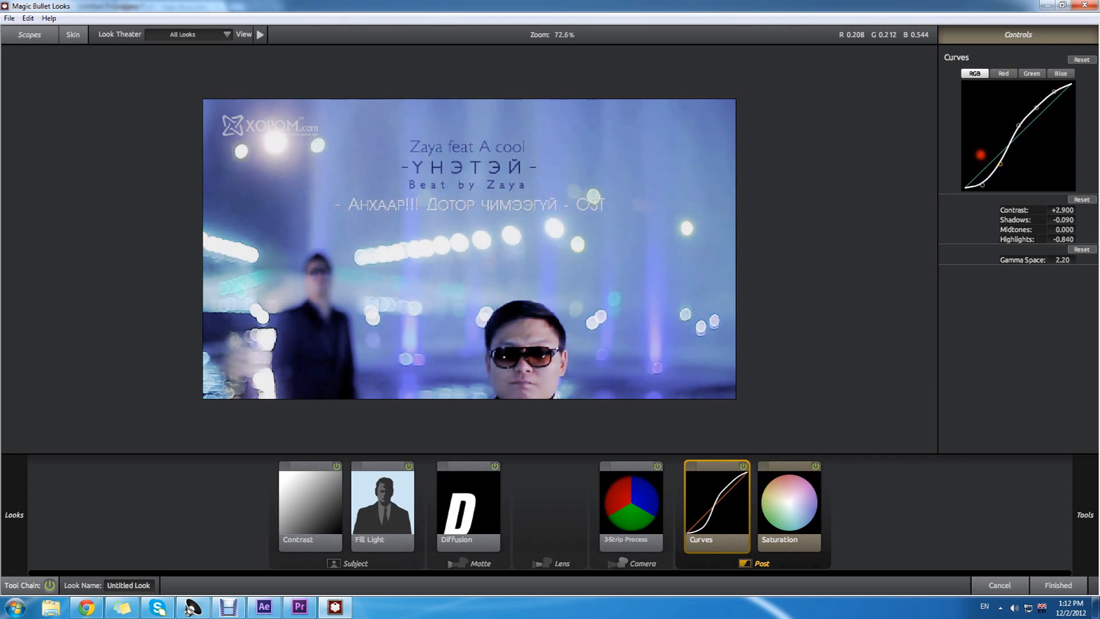
left_click(1003, 73)
left_click_drag(1020, 137, 990, 87)
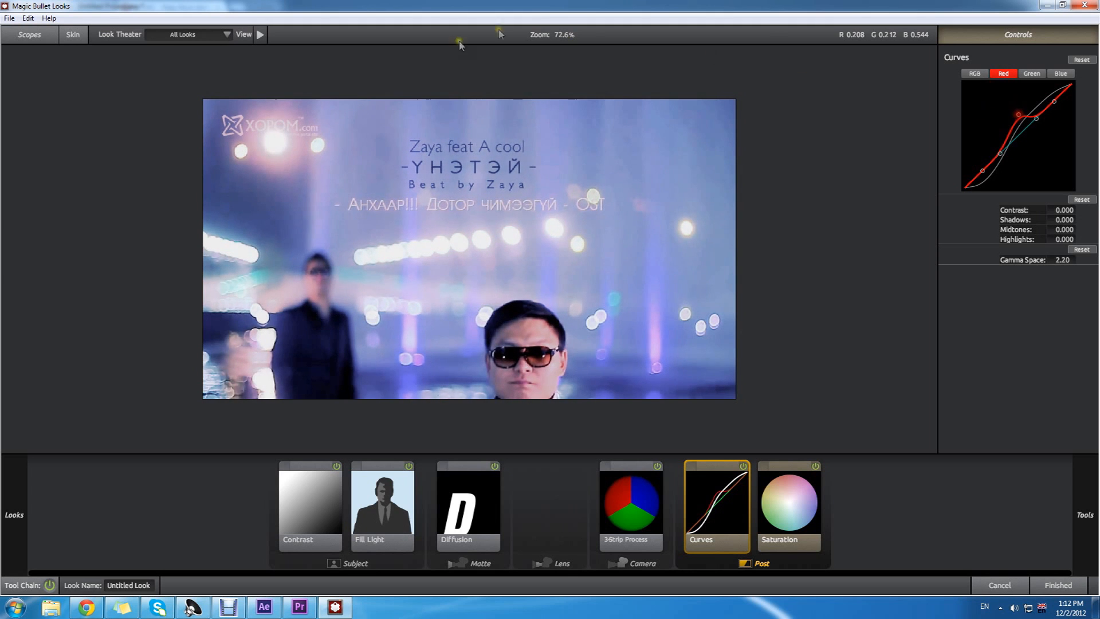
Shift the Saturation tool's component balance to R 0.606, G 0.609, B 0.568
left_click(780, 496)
left_click_drag(1002, 135, 1032, 121)
left_click_drag(988, 38, 986, 10)
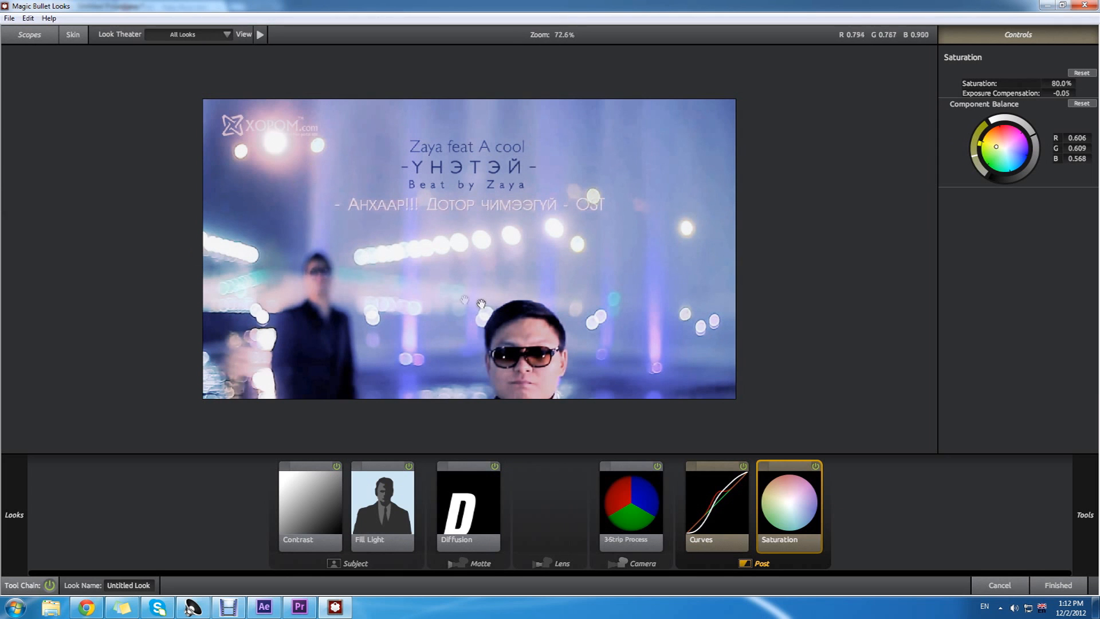
Browse the look presets once more, keep the customized look and finish it to return to the After Effects composition
mouse_move(2, 186)
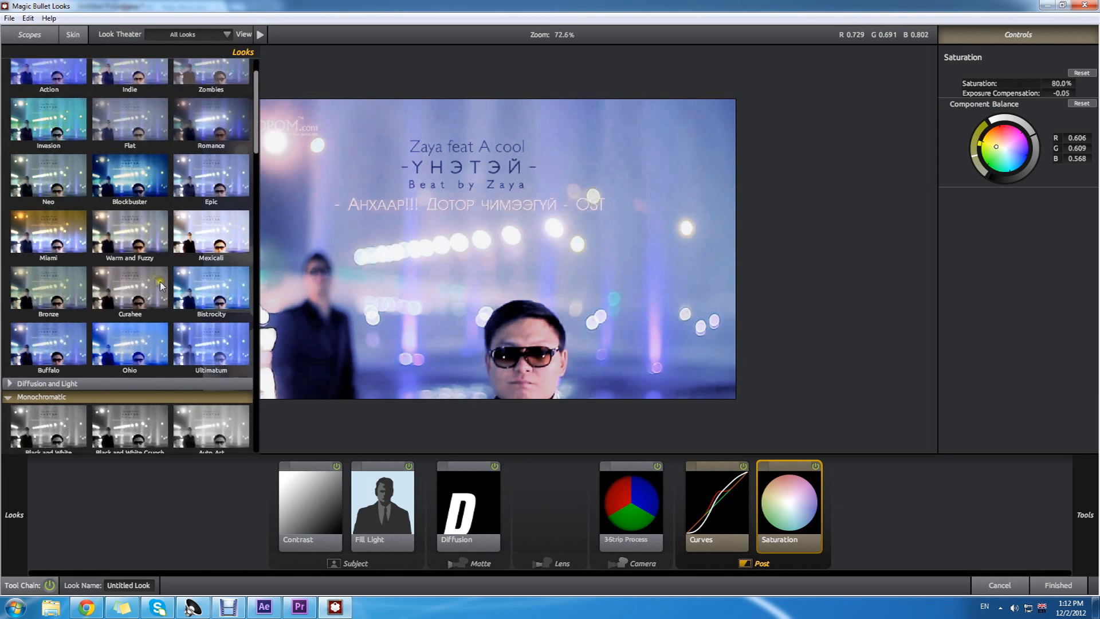
scroll(159, 285, "down", 5)
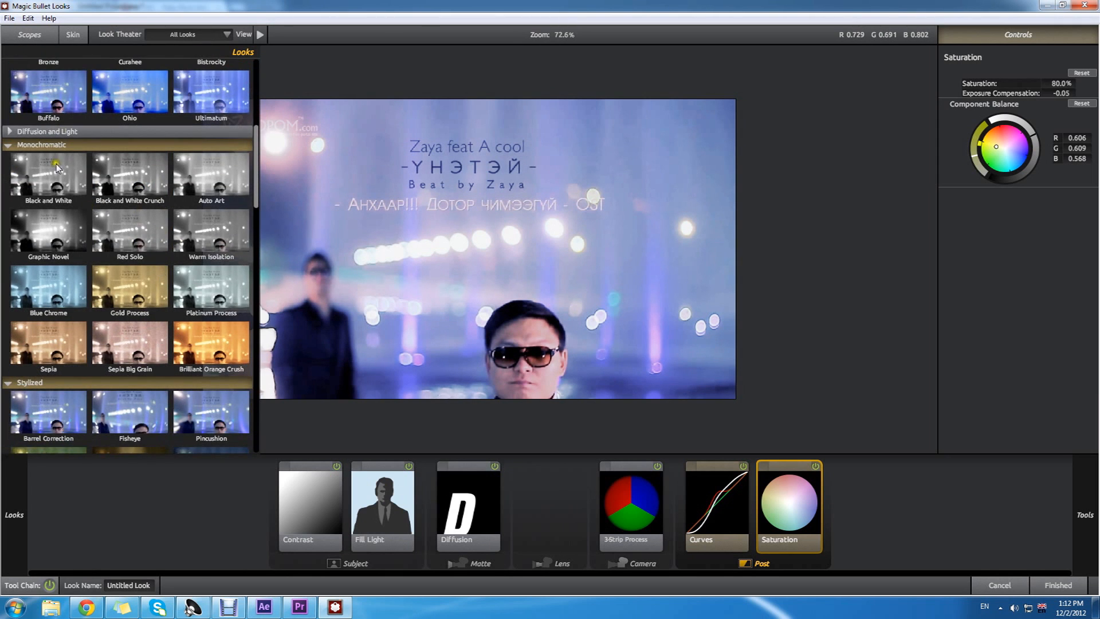
scroll(56, 168, "down", 5)
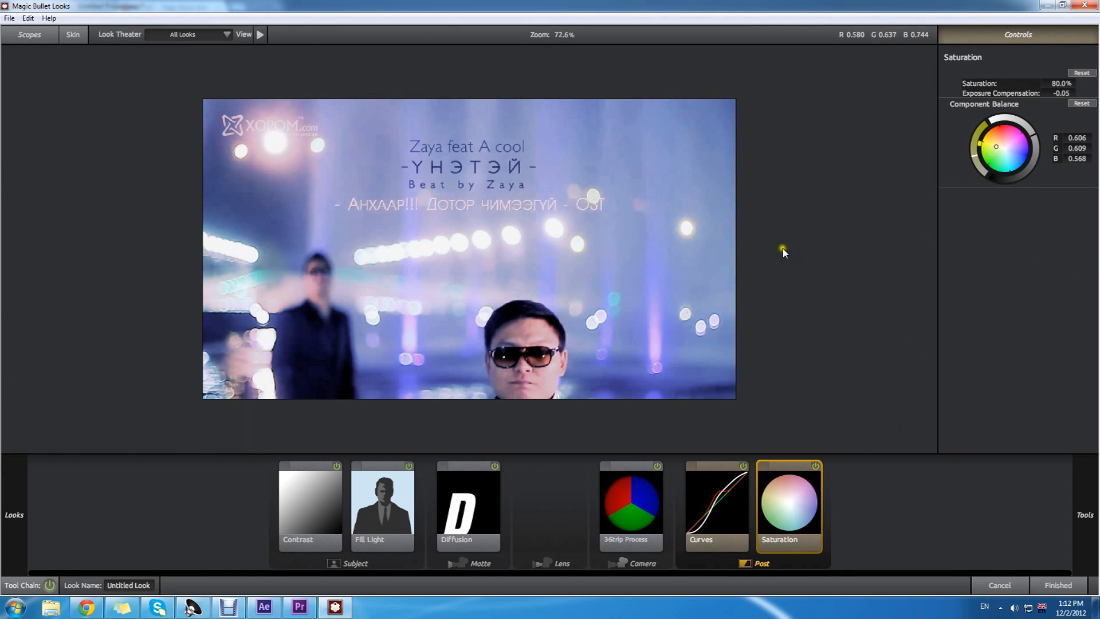
left_click(1058, 585)
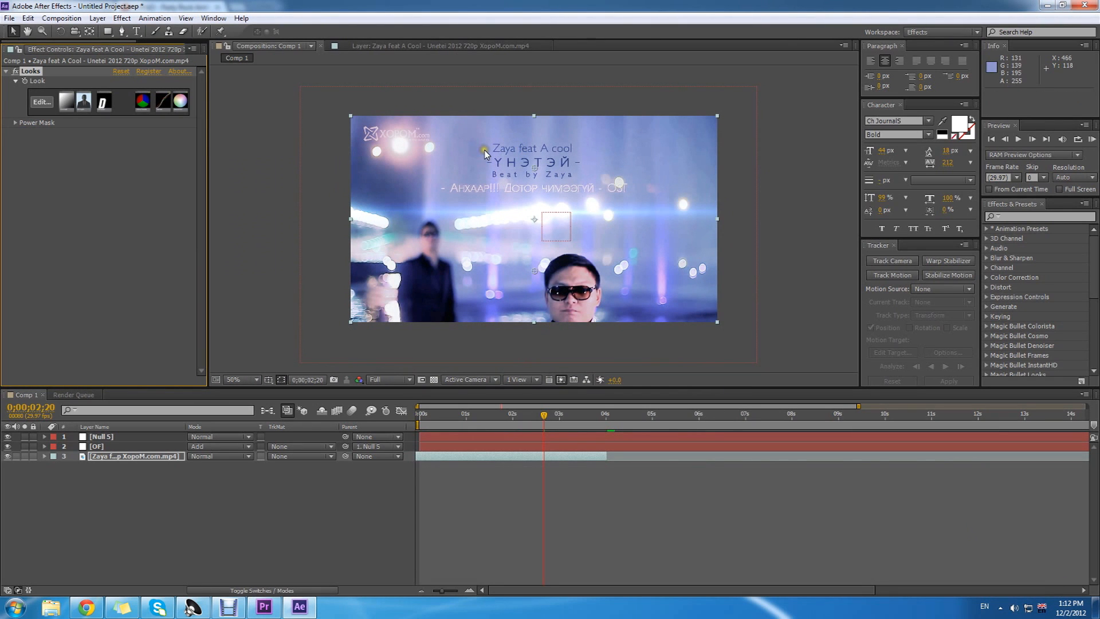
Scrub the composition between 0;00;01;22 and 0;00;03;19 to review the flare over the graded footage
left_click_drag(543, 417, 501, 406)
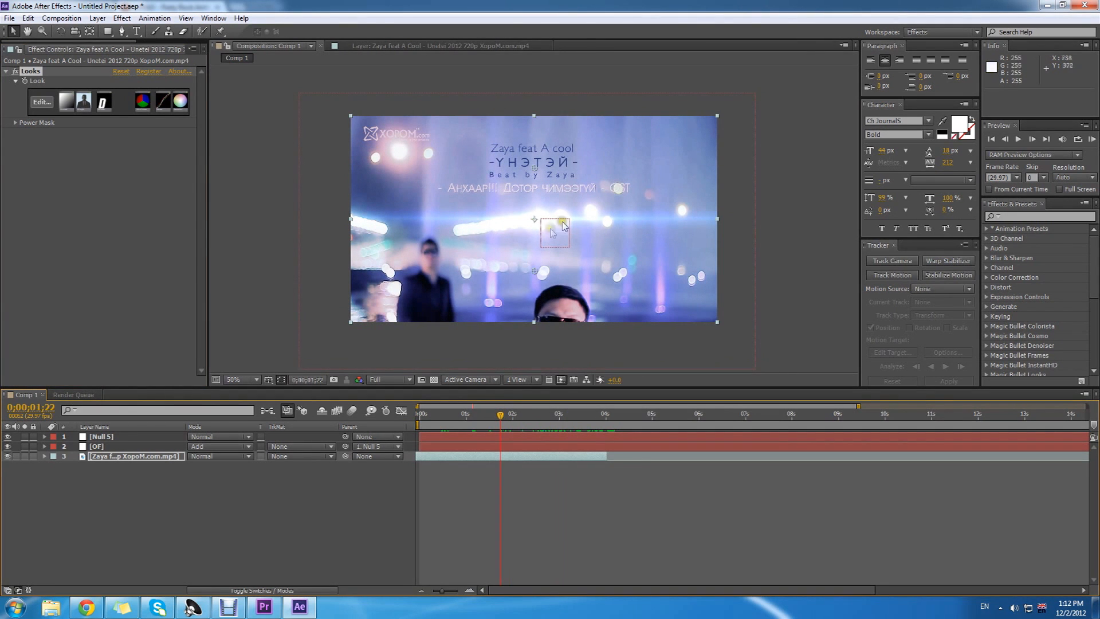
left_click(98, 449)
left_click(101, 456)
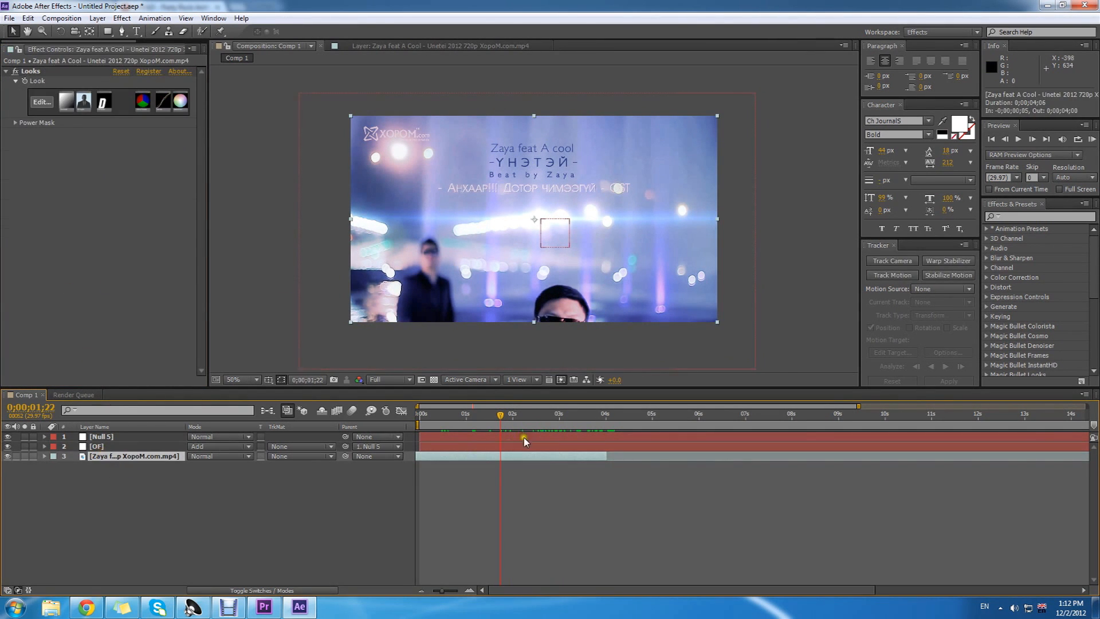
left_click_drag(504, 421, 589, 411)
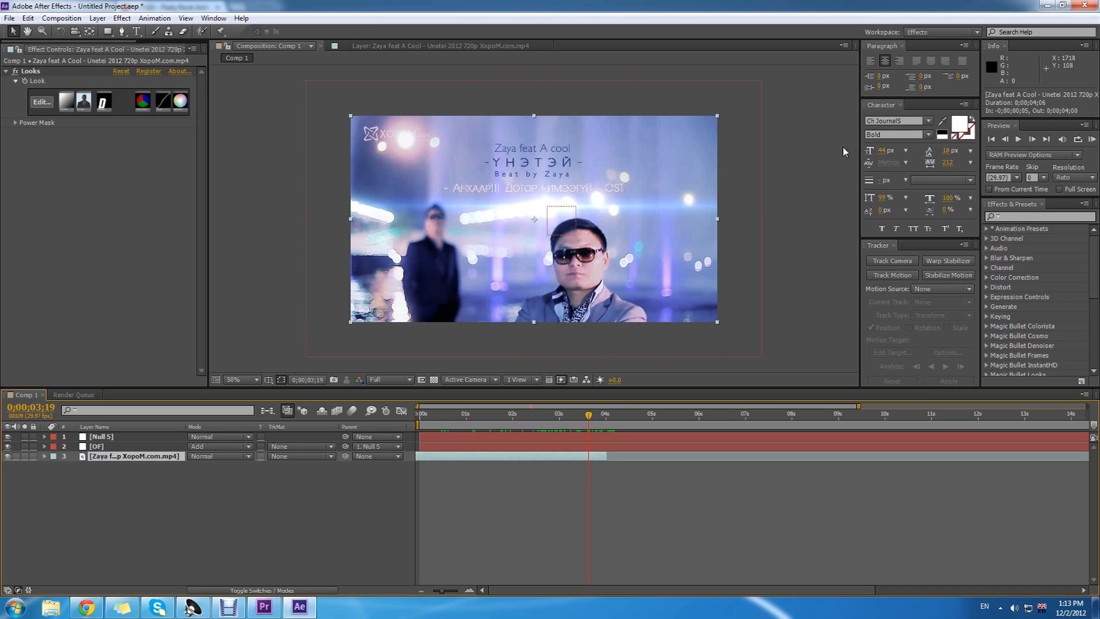
Set the Optical Flares color on the OF layer to purple, about hex 983FEA
left_click(97, 446)
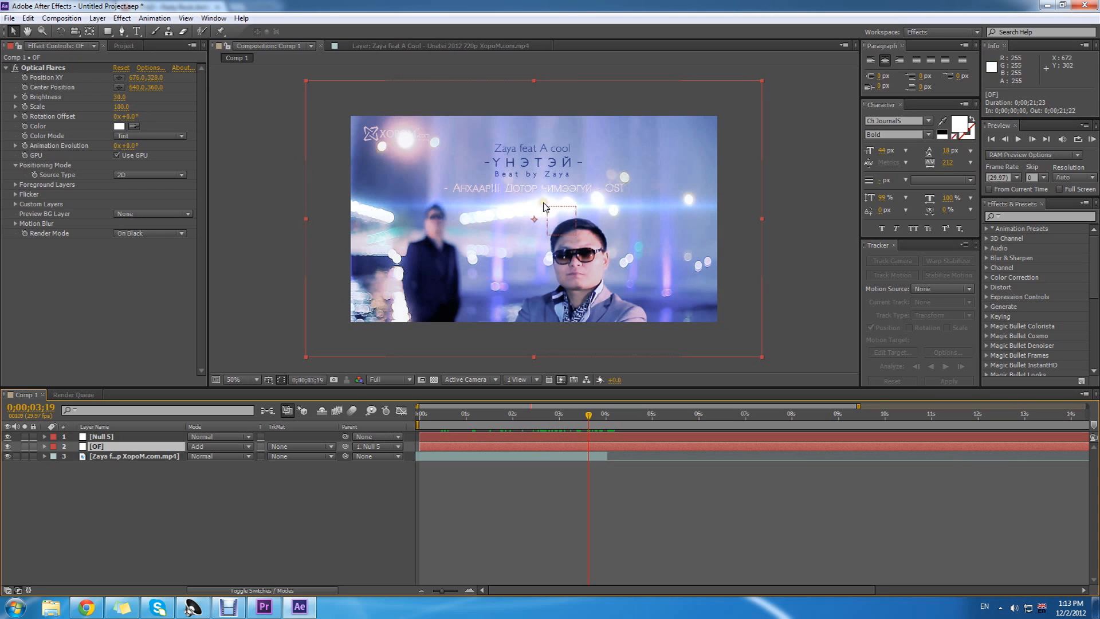
left_click(118, 126)
left_click_drag(615, 331, 449, 333)
mouse_move(578, 399)
left_mouse_down()
mouse_move(589, 412)
mouse_move(579, 393)
left_mouse_up()
mouse_move(544, 406)
left_mouse_down()
mouse_move(506, 376)
mouse_move(491, 381)
mouse_move(510, 393)
left_mouse_up()
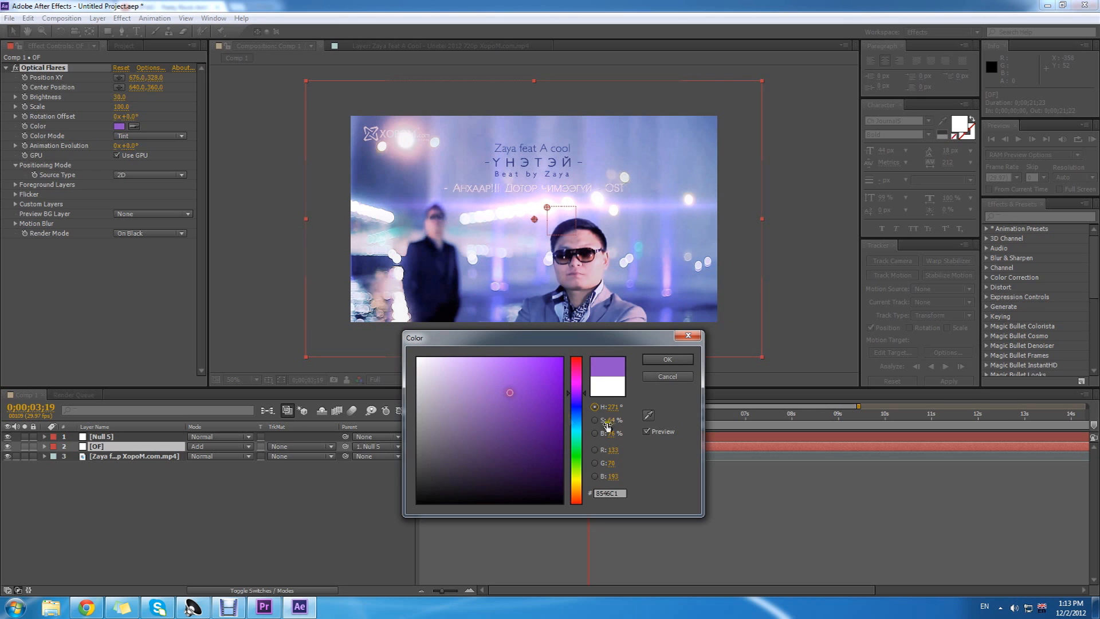
left_click_drag(534, 349, 438, 334)
mouse_move(450, 376)
left_mouse_down()
mouse_move(442, 364)
mouse_move(426, 370)
mouse_move(426, 355)
left_mouse_up()
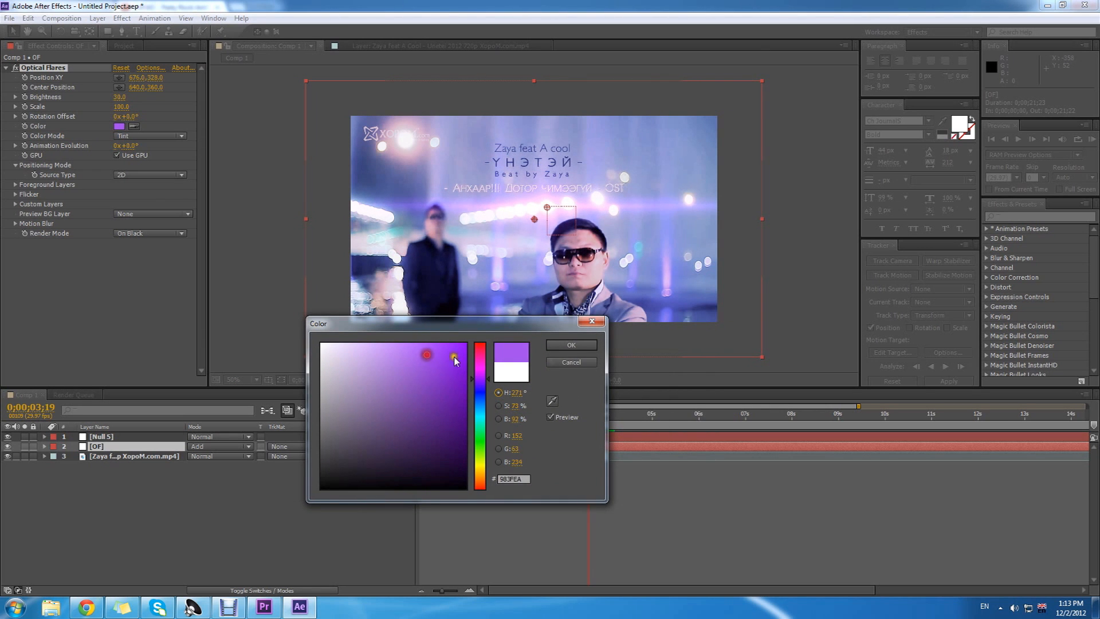
key("Return")
Hide the flare and null layers, scrub the footage, and switch the Looks effect off and on to compare the grade
mouse_move(590, 419)
left_mouse_down()
mouse_move(387, 418)
mouse_move(579, 401)
left_mouse_up()
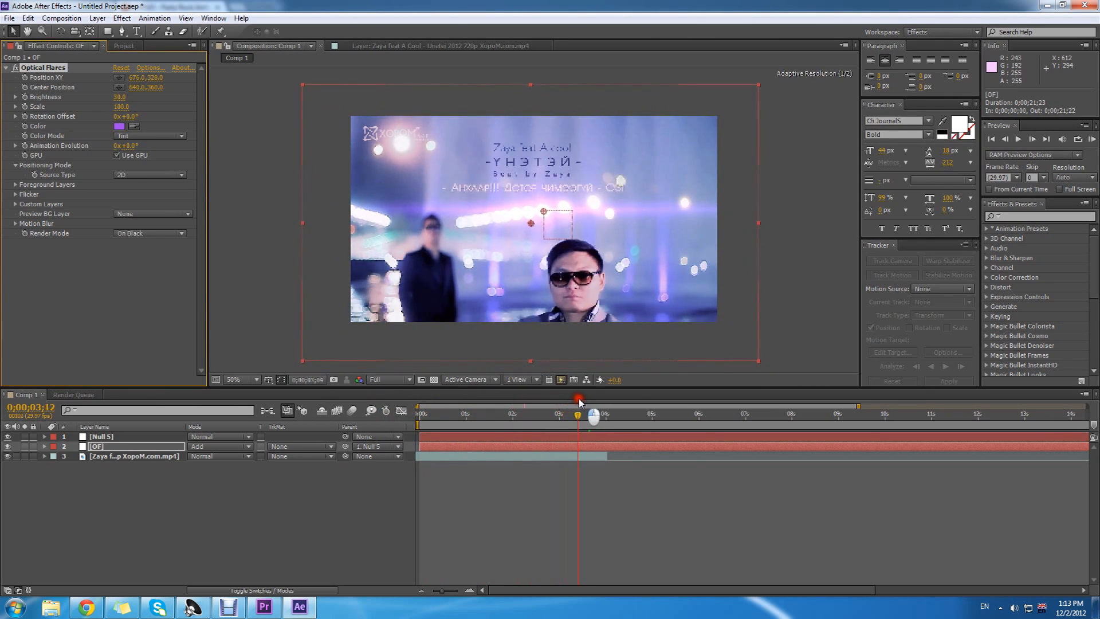
left_click(8, 447)
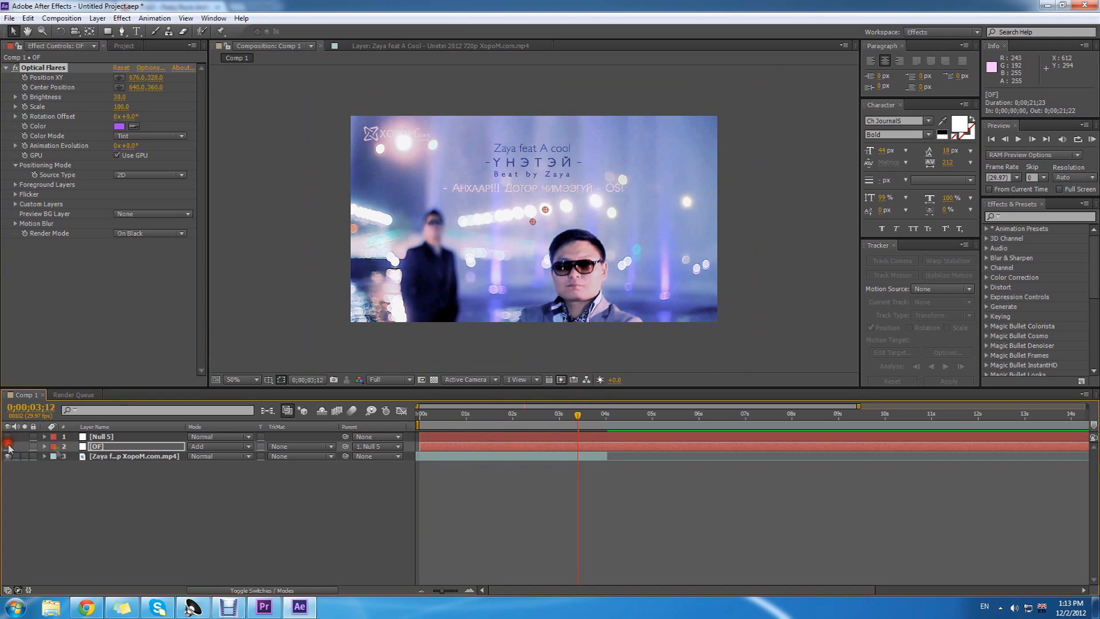
left_click_drag(573, 423, 416, 436)
left_click(114, 456)
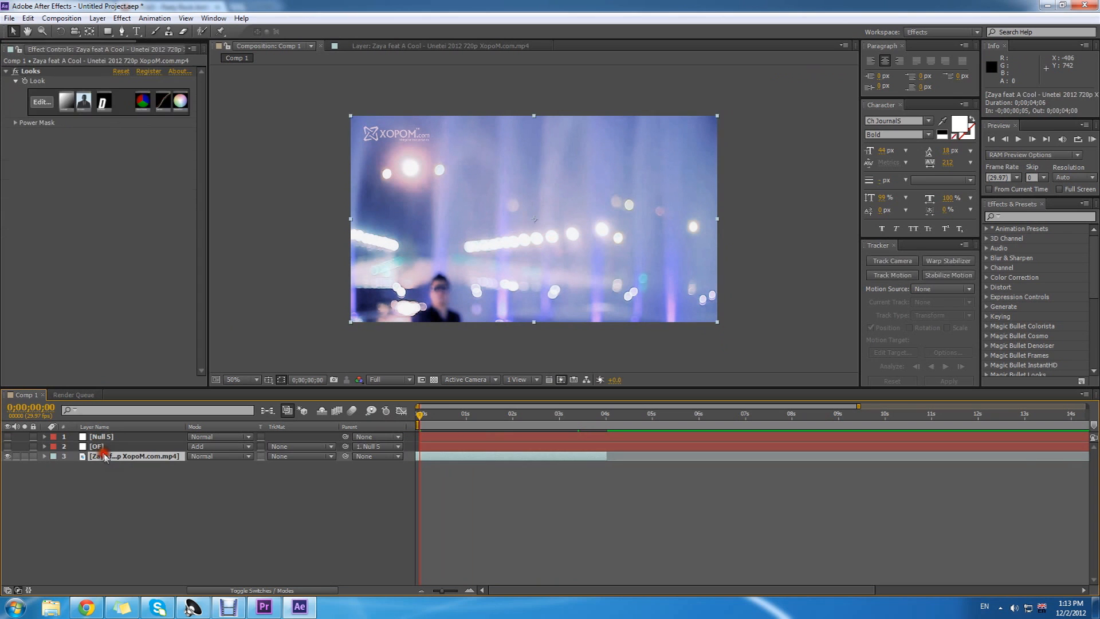
left_click_drag(490, 414, 578, 408)
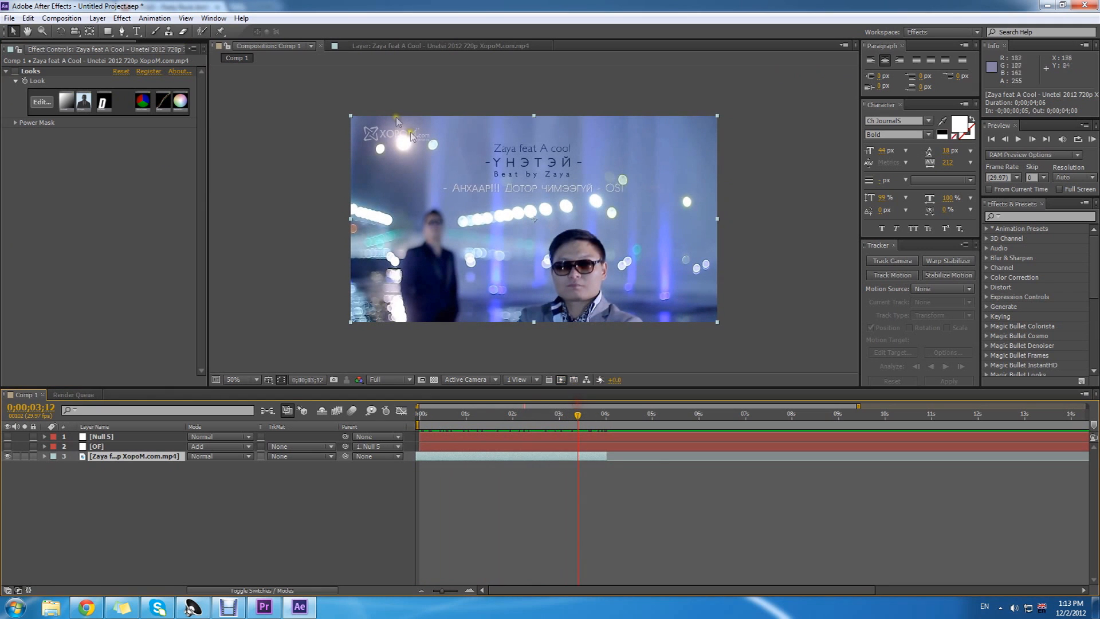
left_click(15, 72)
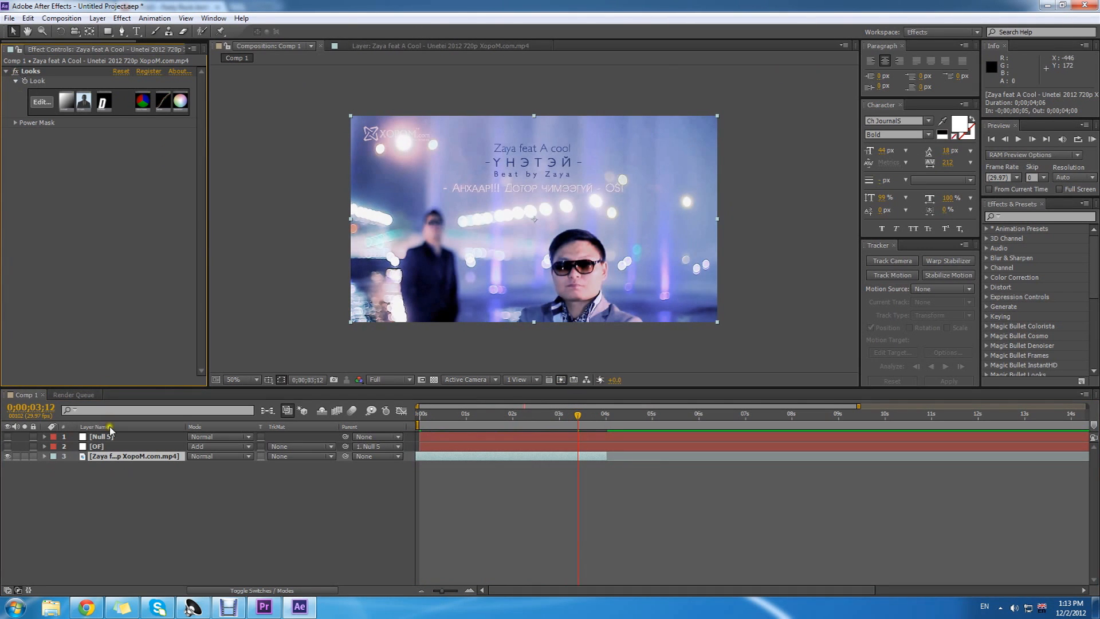
Make the OF and Null 5 layers visible again and move the current time to 0;00;03;21
left_click(98, 447)
left_click(8, 446)
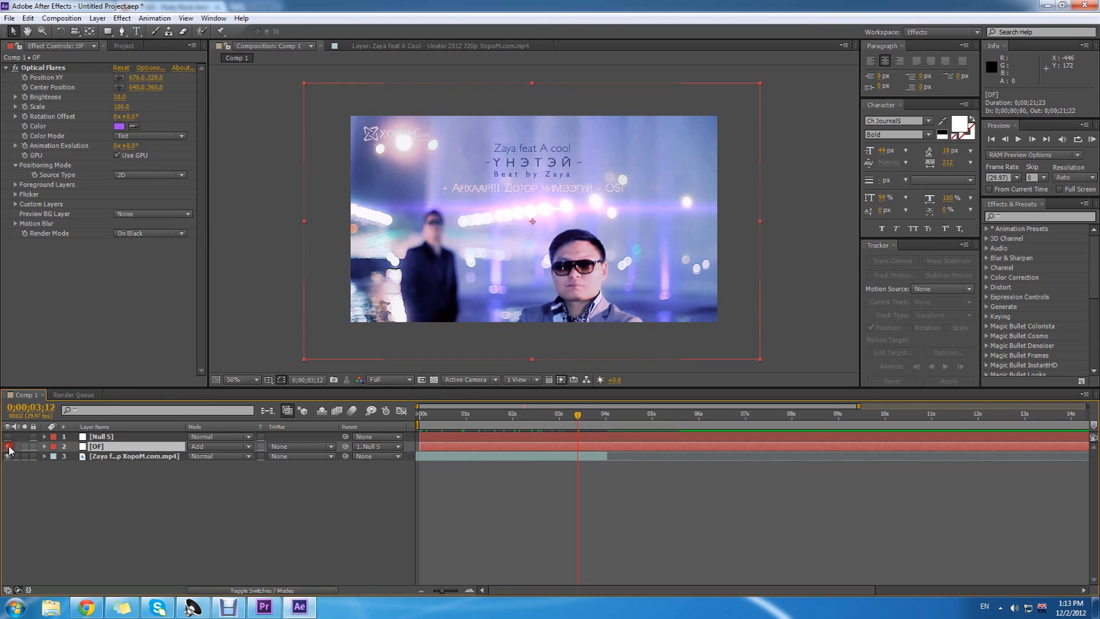
left_click(102, 437)
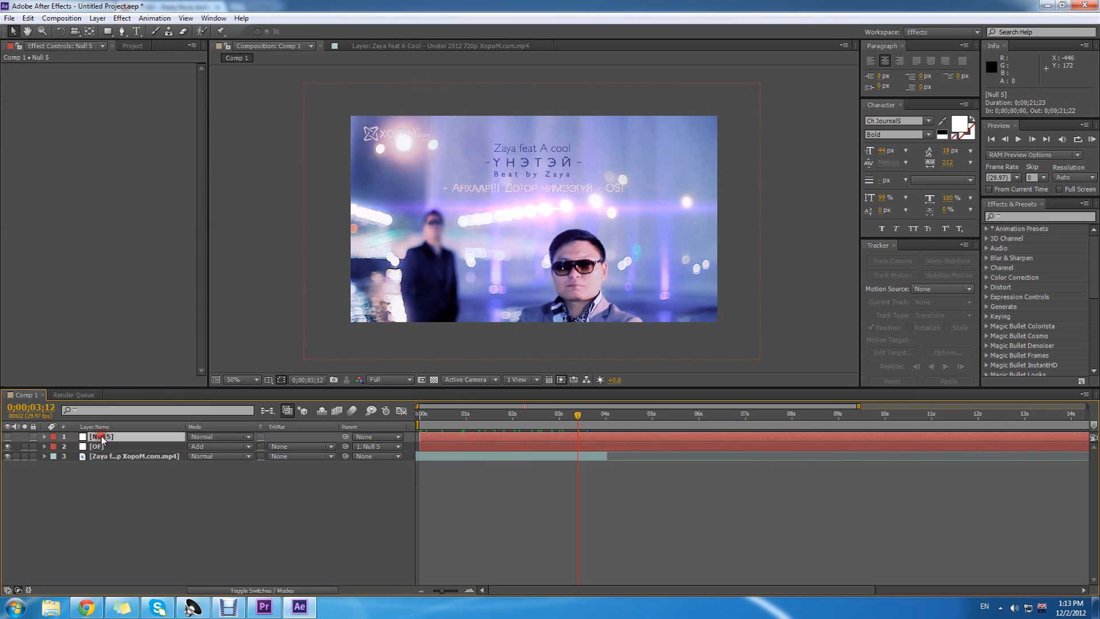
left_click(7, 437)
left_click(4, 438)
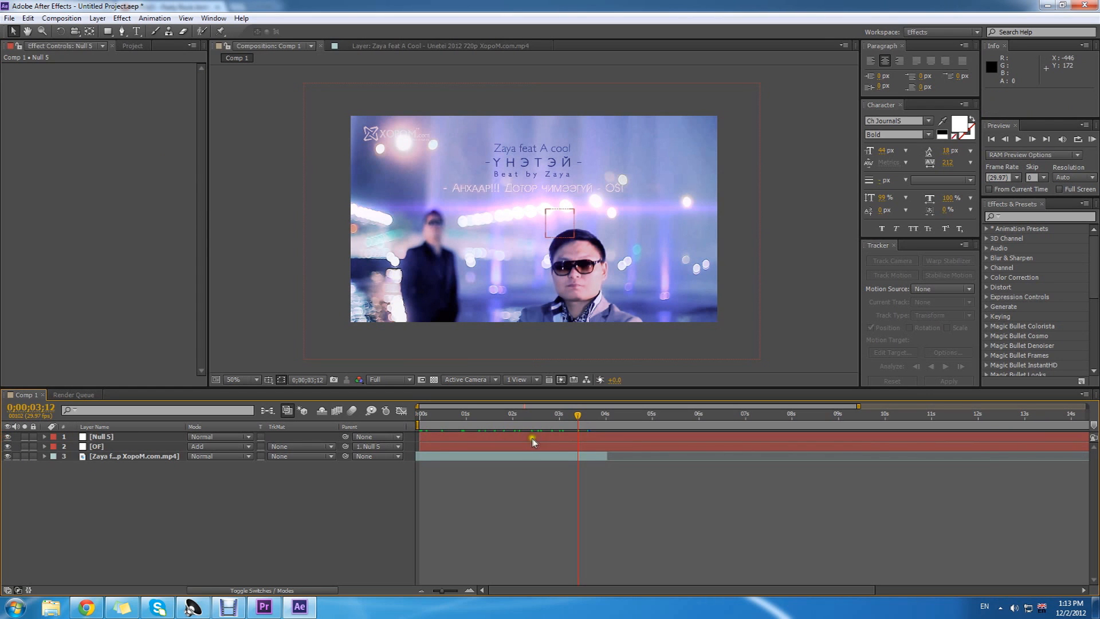
mouse_move(593, 420)
left_mouse_down()
mouse_move(418, 428)
mouse_move(592, 426)
left_mouse_up()
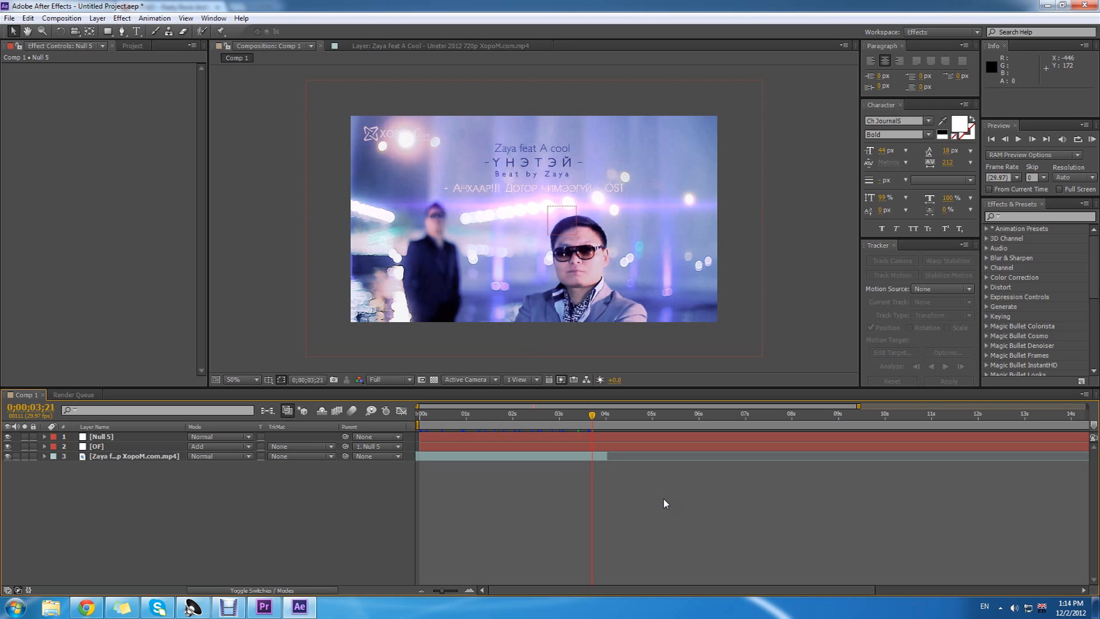
left_click(228, 606)
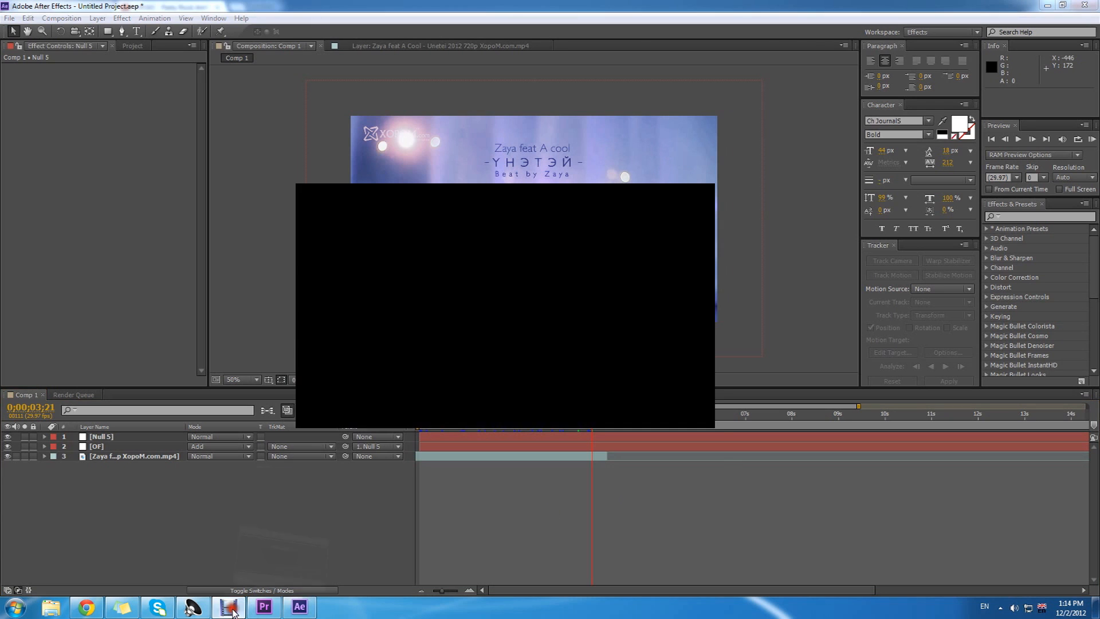